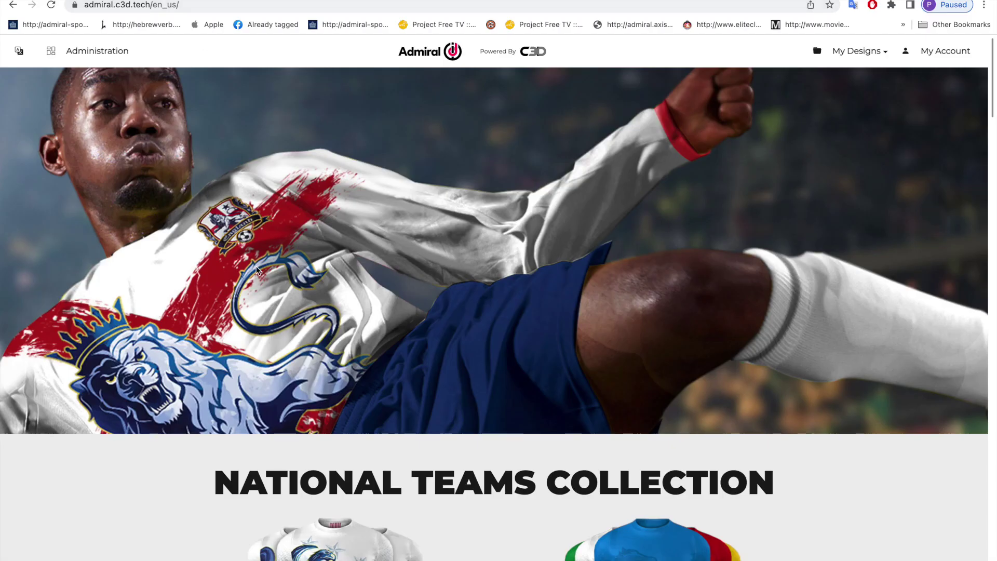
Step: Browse the home page's teamwear, outerwear, polos, other gear and accessories to see which products can be customized
scroll(283, 284, down, 9)
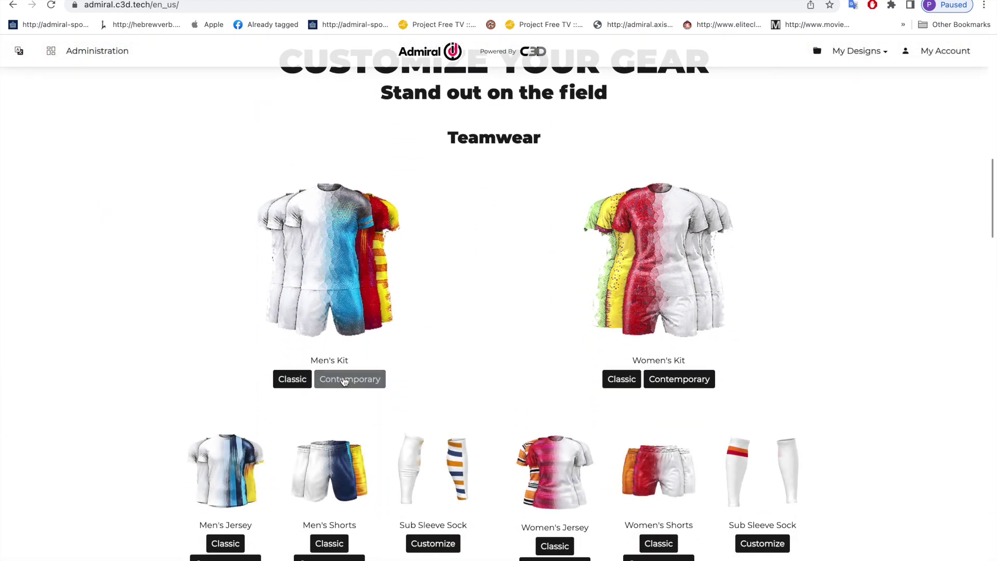
scroll(640, 290, down, 1)
scroll(640, 290, down, 3)
scroll(272, 302, down, 1)
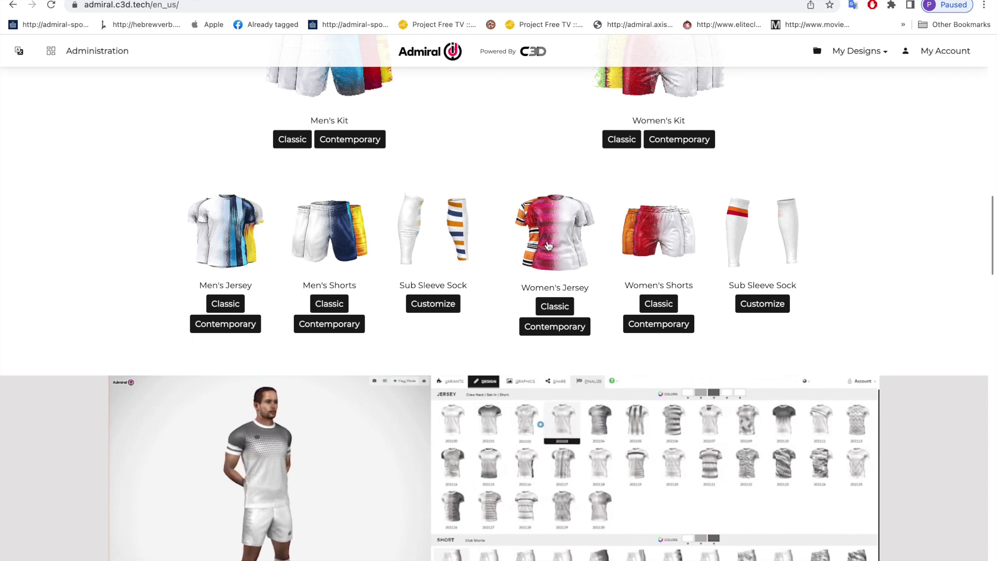
scroll(753, 243, down, 5)
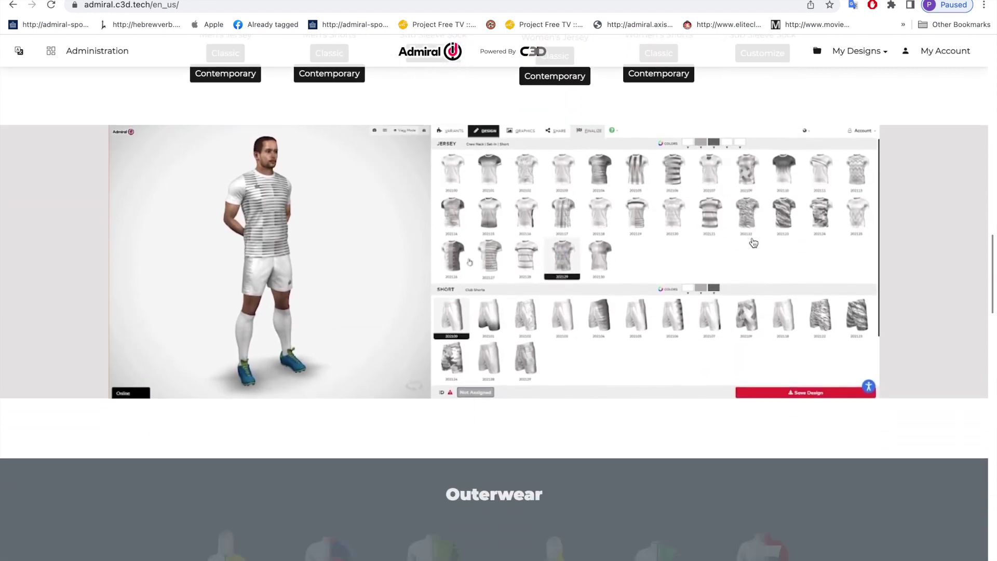
scroll(752, 243, down, 7)
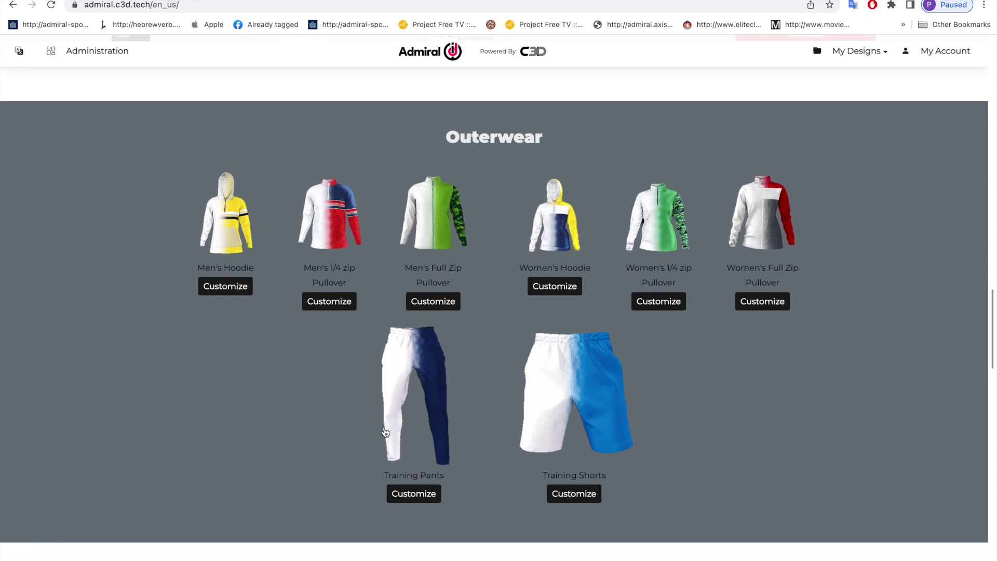
scroll(392, 430, down, 2)
scroll(546, 309, down, 2)
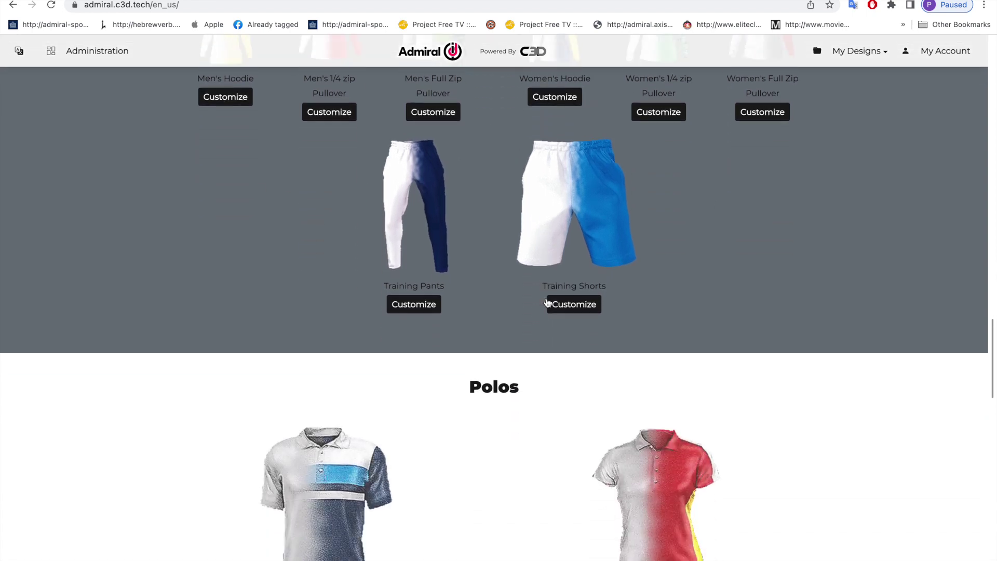
scroll(546, 302, down, 6)
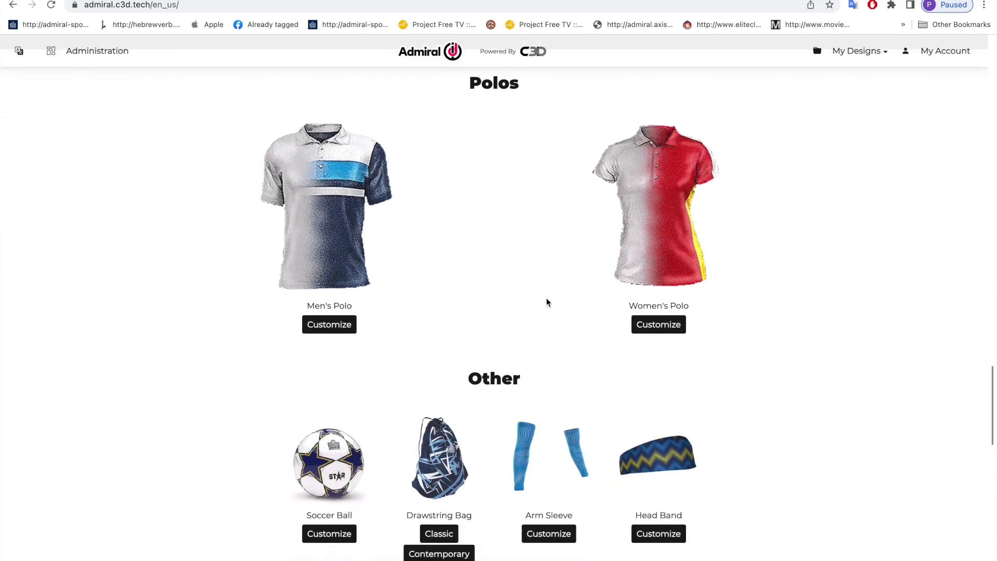
scroll(548, 302, down, 1)
scroll(548, 302, up, 1)
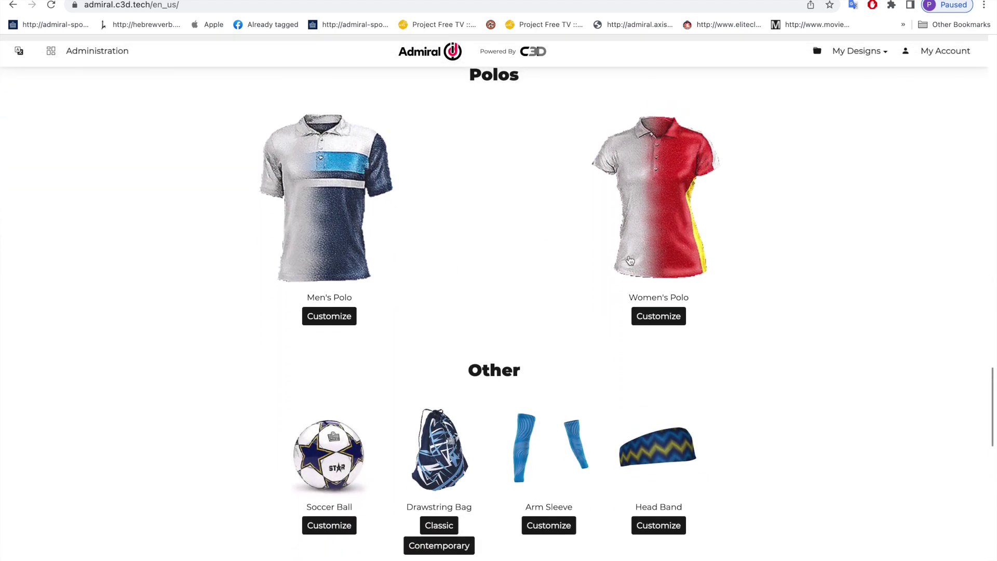
scroll(553, 452, down, 1)
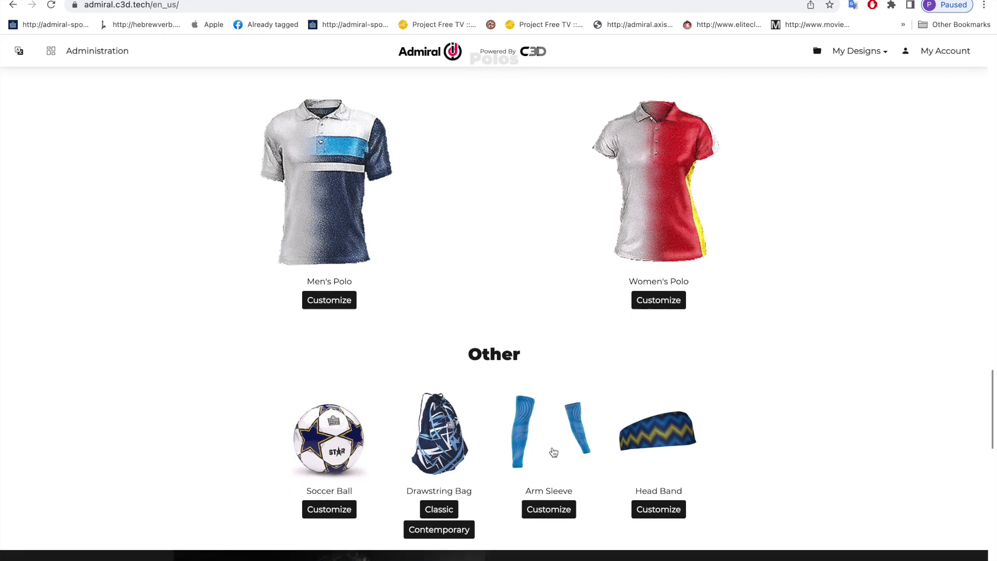
scroll(553, 452, down, 8)
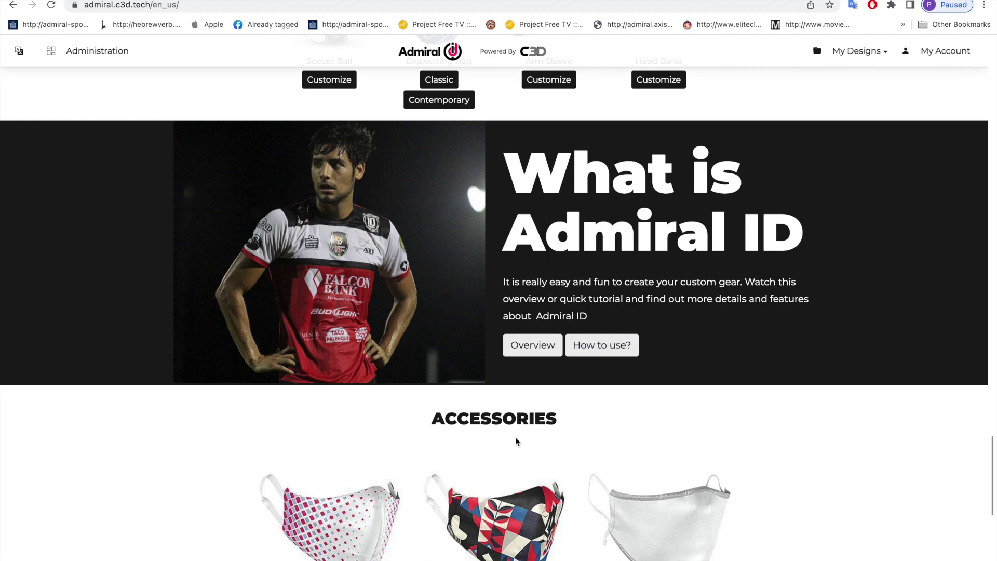
scroll(516, 439, down, 5)
Step: Return to the Teamwear section and open the Men's Kit for customization
scroll(516, 444, up, 20)
scroll(514, 446, up, 7)
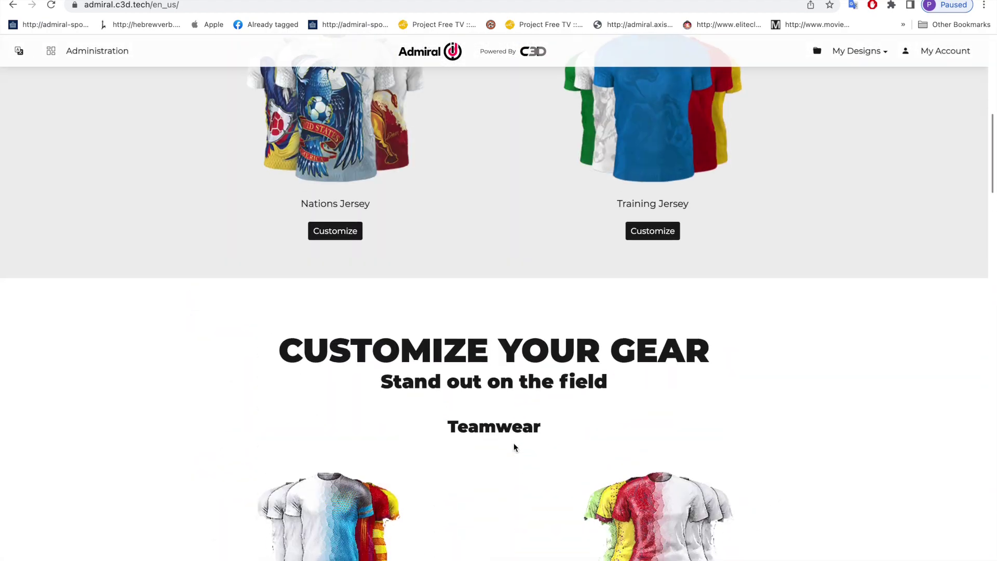
scroll(514, 444, down, 2)
scroll(514, 443, down, 4)
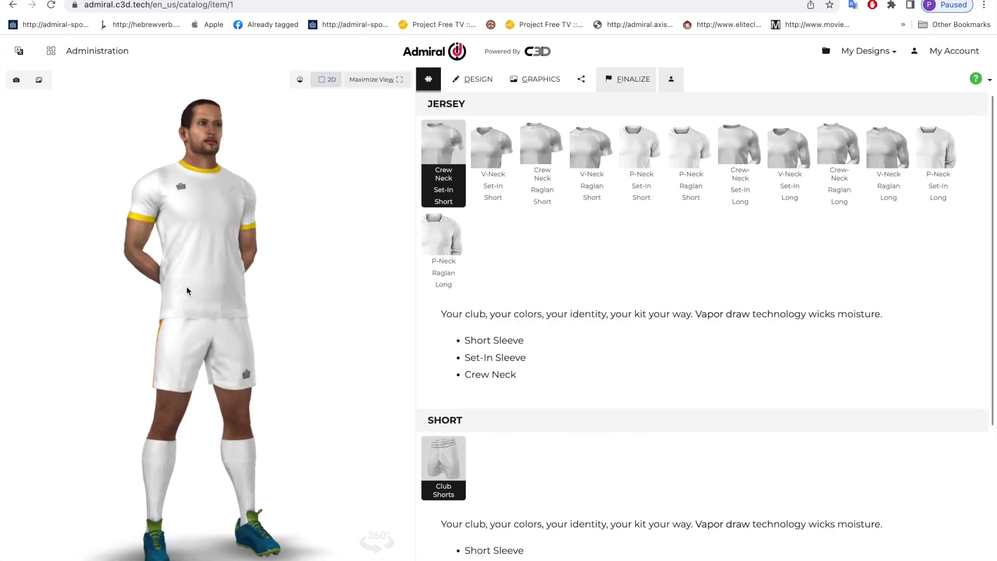
Step: Inspect the kit on the 3D model from the front, back, right and left and in close-up, ending in the default view
drag(187, 287, 145, 289)
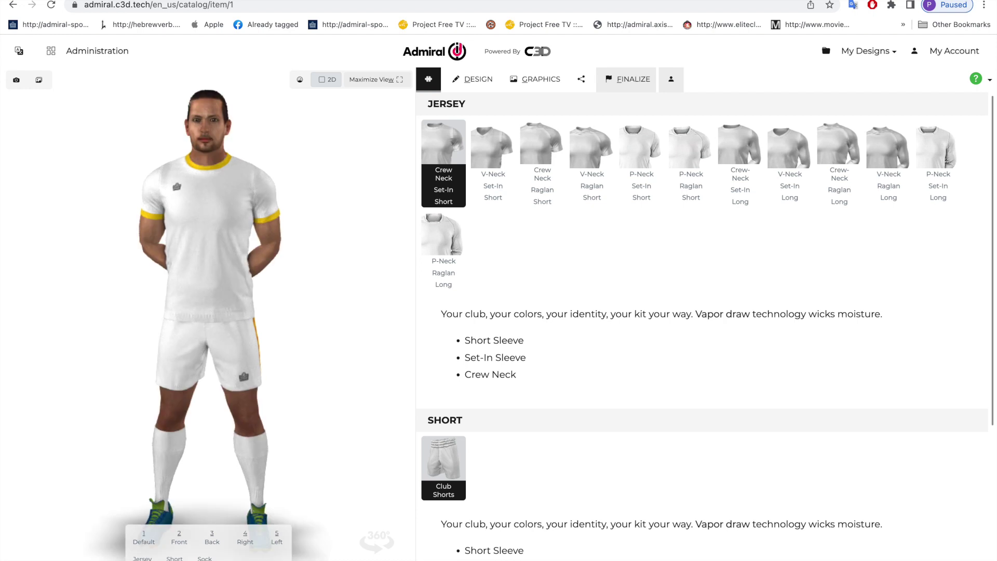
click(142, 558)
click(202, 558)
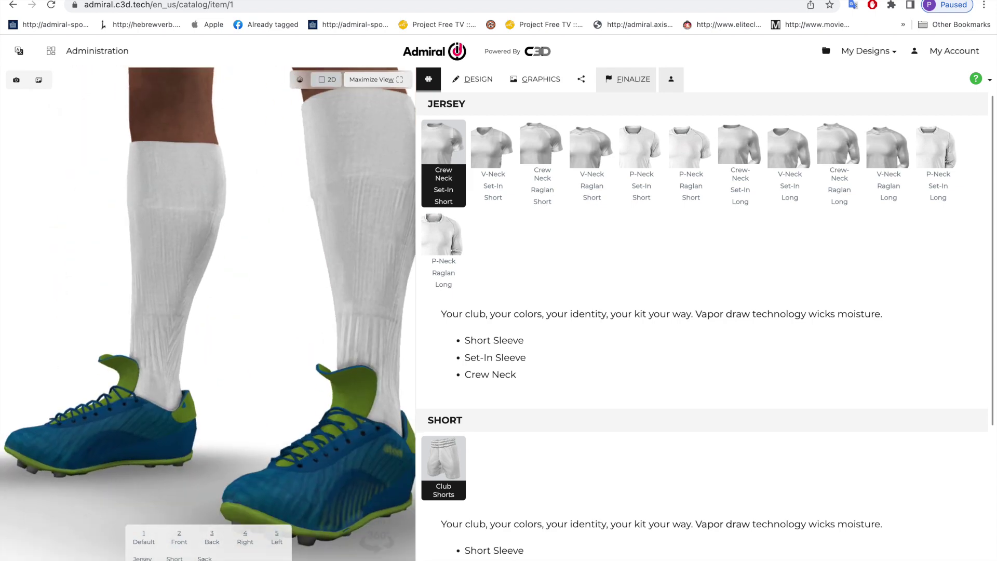
click(144, 542)
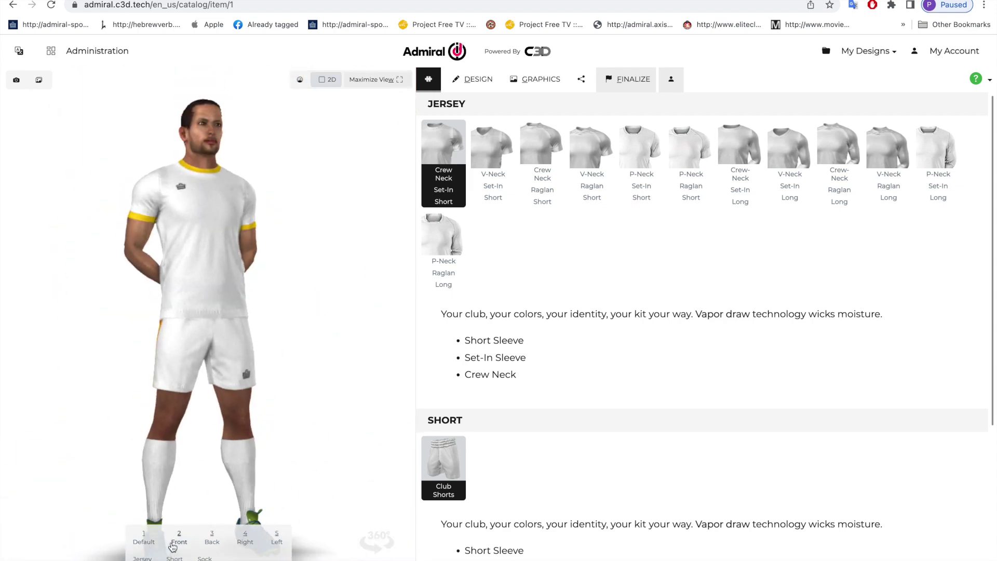
click(179, 541)
click(211, 542)
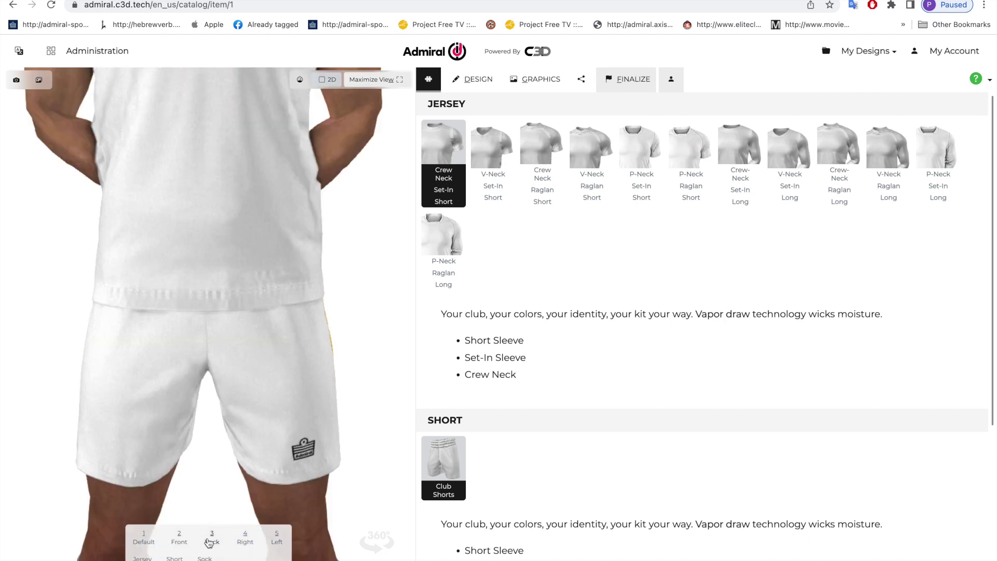
click(242, 541)
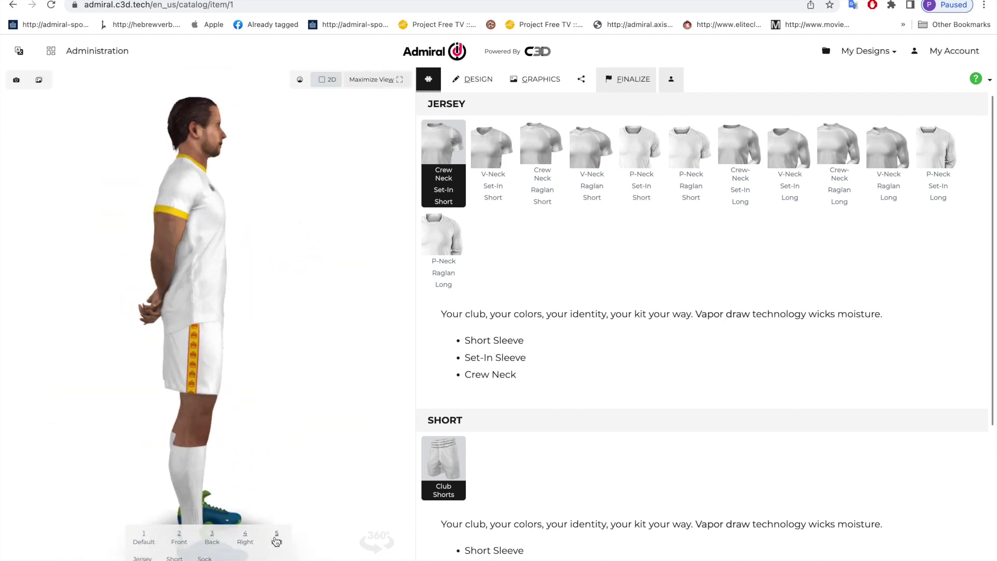
click(277, 540)
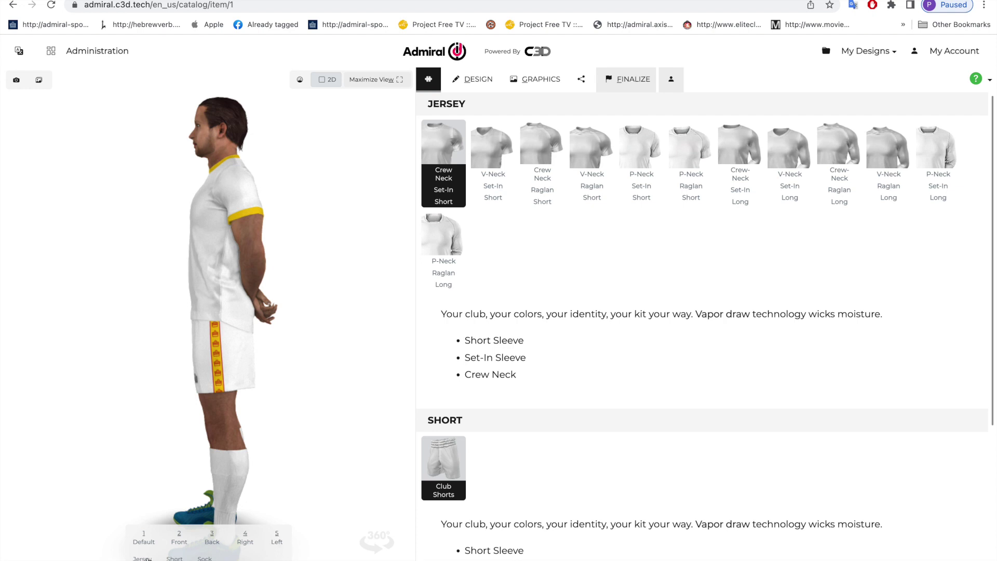
click(144, 542)
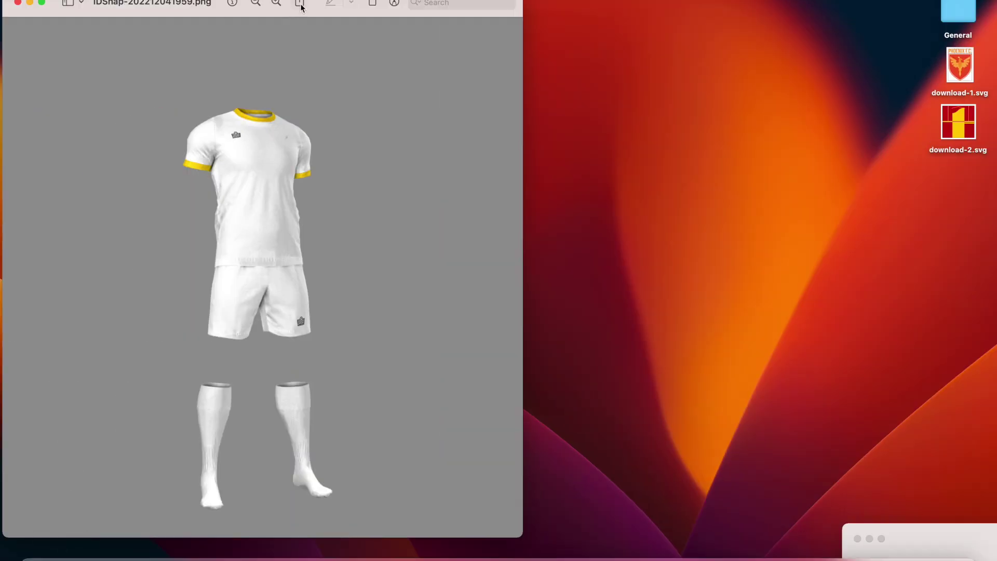
Step: Share the kit snapshot IDSnap-202212041959.png through Mail
click(300, 6)
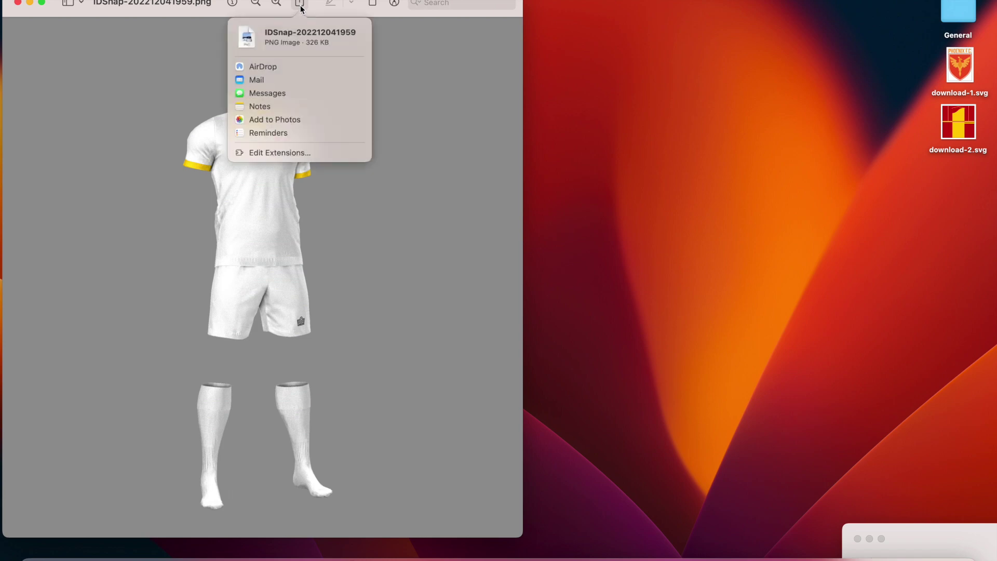
click(294, 80)
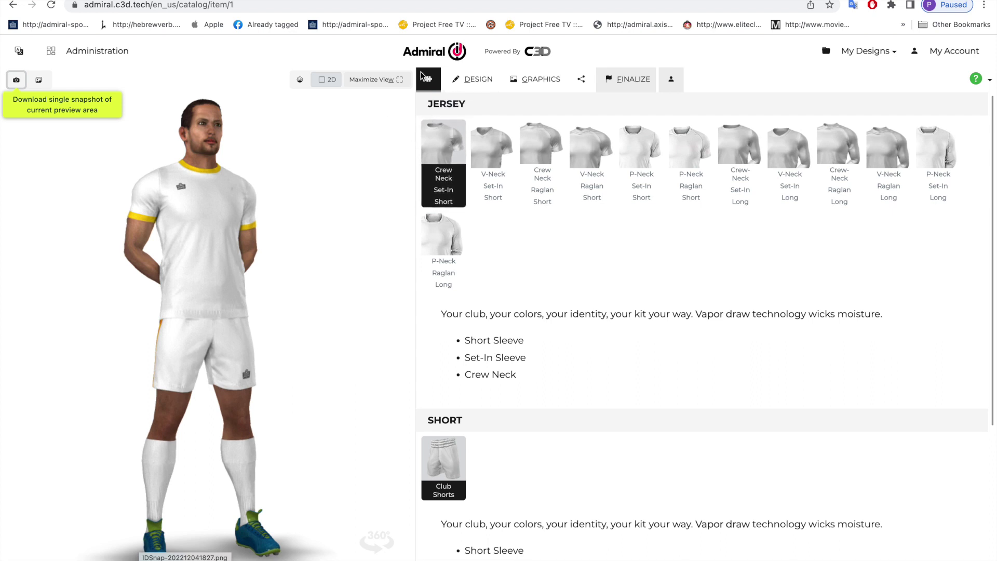
Step: Try V-neck, raglan and long-sleeve jersey variants on the model, and return the jersey to Crew Neck Set-In Short
click(495, 148)
click(543, 145)
scroll(242, 319, up, 5)
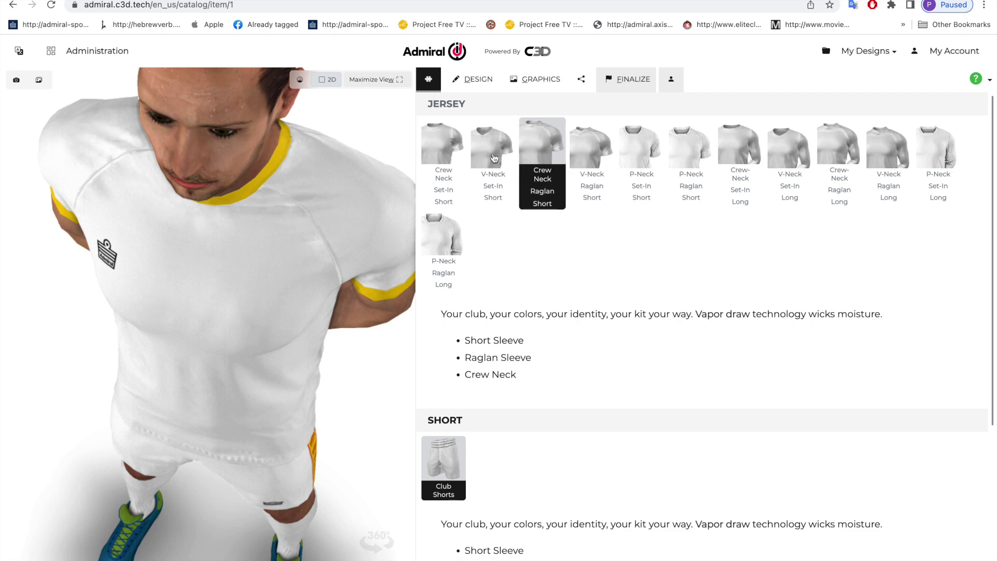
click(456, 156)
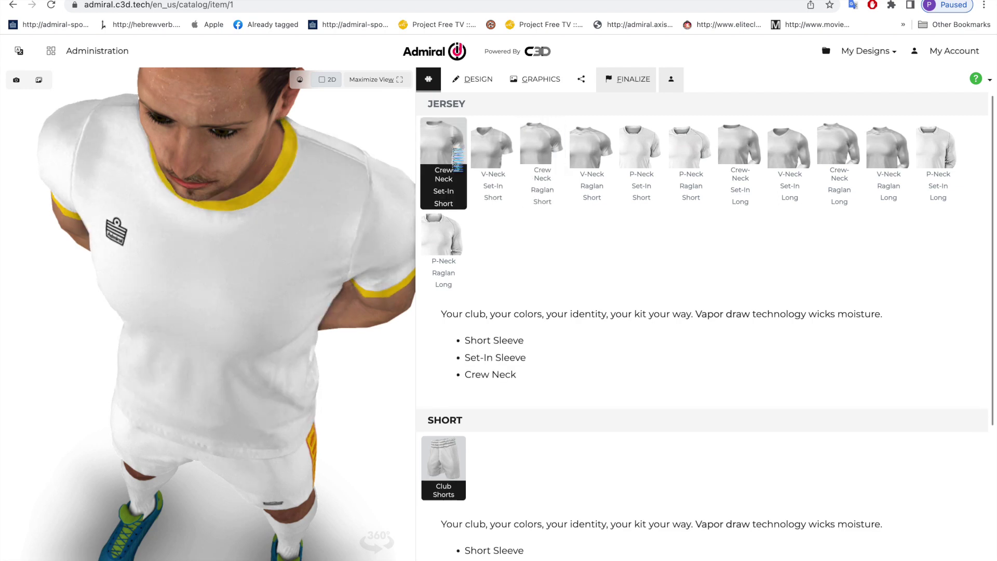
click(591, 150)
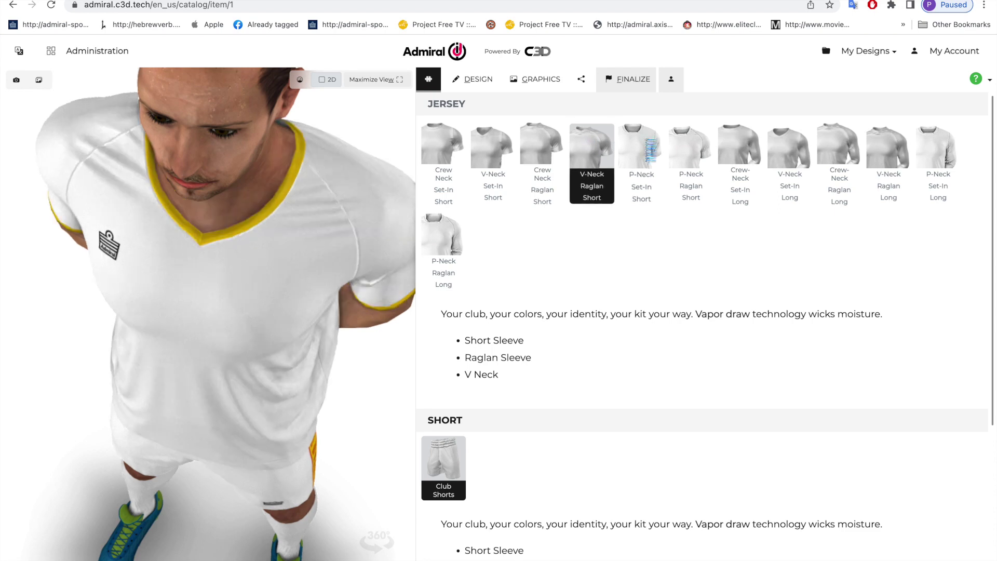
click(788, 148)
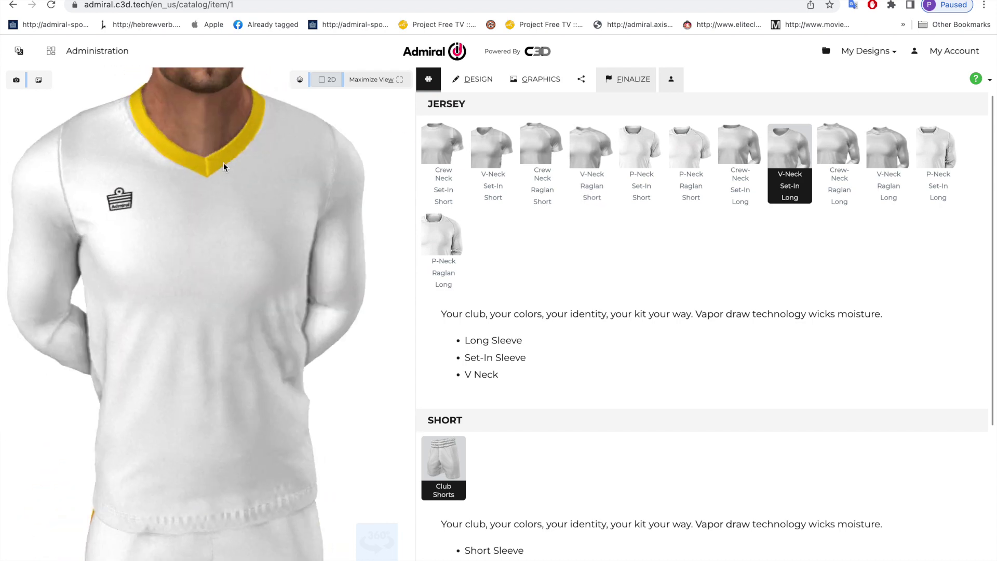
click(444, 156)
Step: Open the kit's design options, filter the jersey designs by Stripes Vertical, and reset the filter to All
click(473, 82)
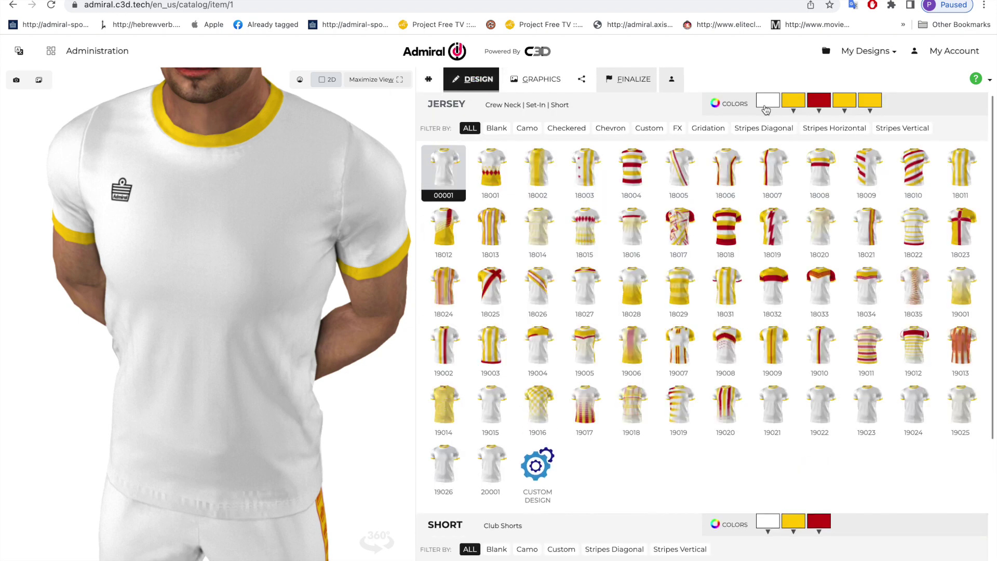
scroll(537, 214, down, 2)
scroll(488, 192, up, 2)
click(889, 131)
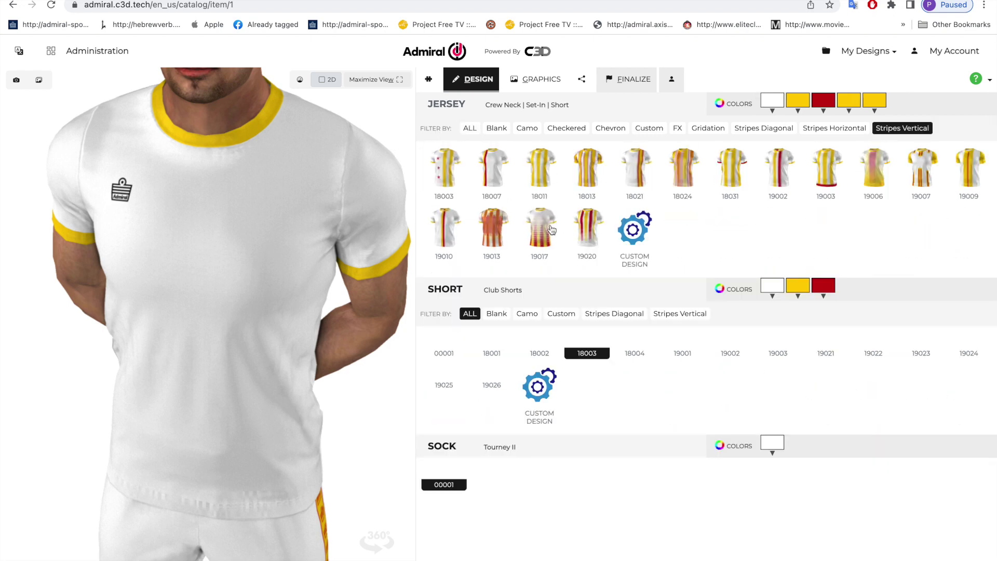
click(469, 129)
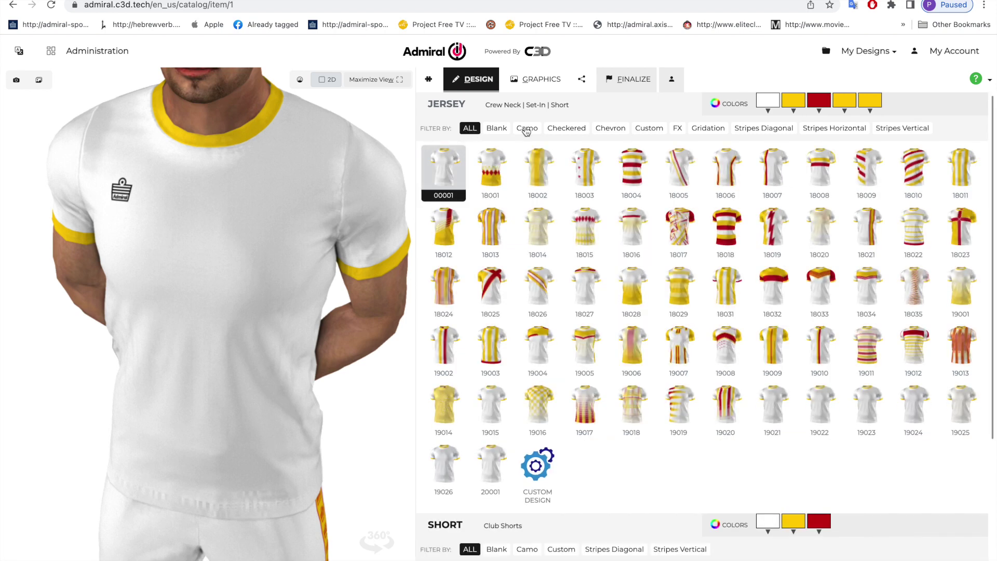
Step: Search the full color range for 1787 and set the jersey's base color to PMS 1787 C
click(768, 110)
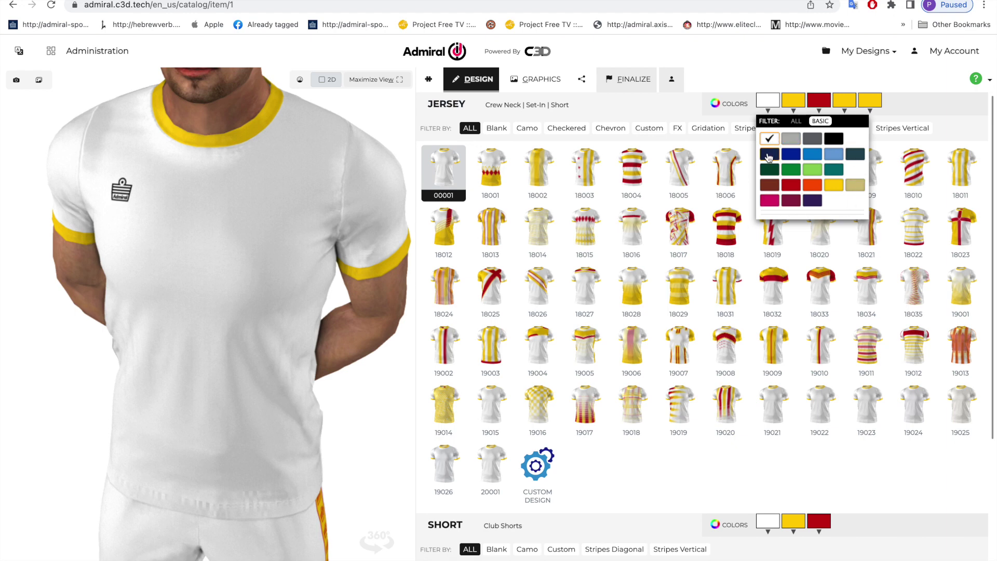
click(796, 122)
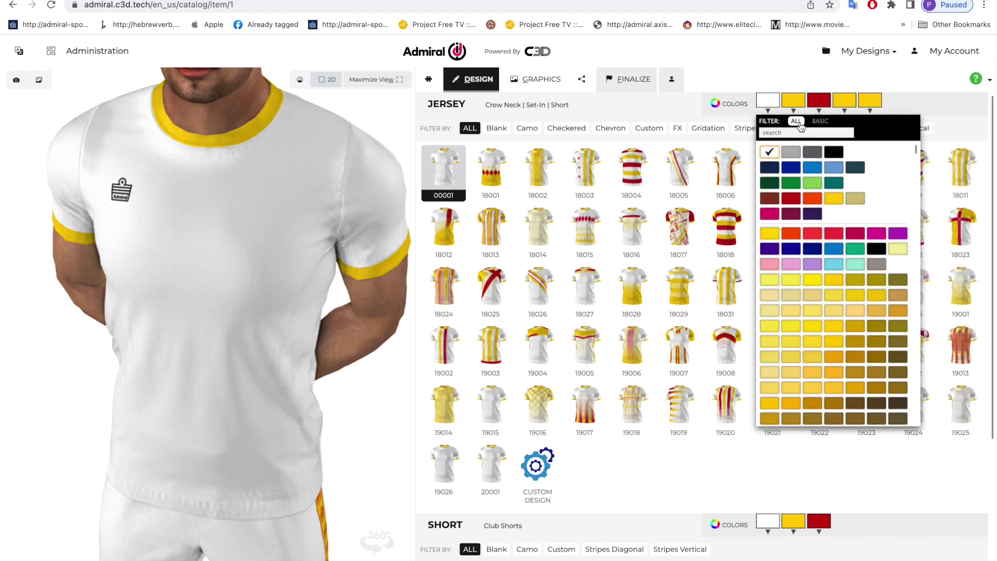
scroll(795, 200, down, 15)
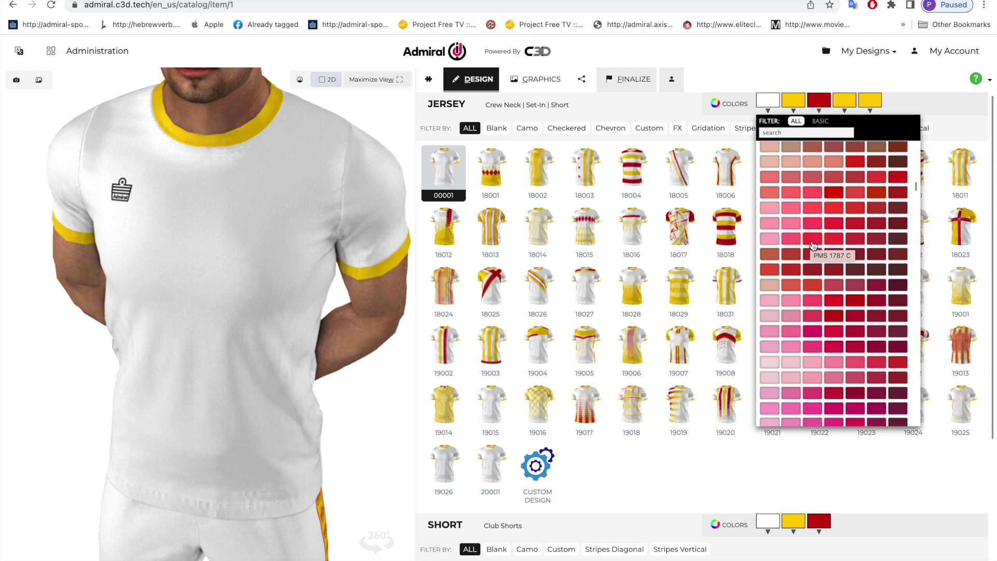
click(796, 131)
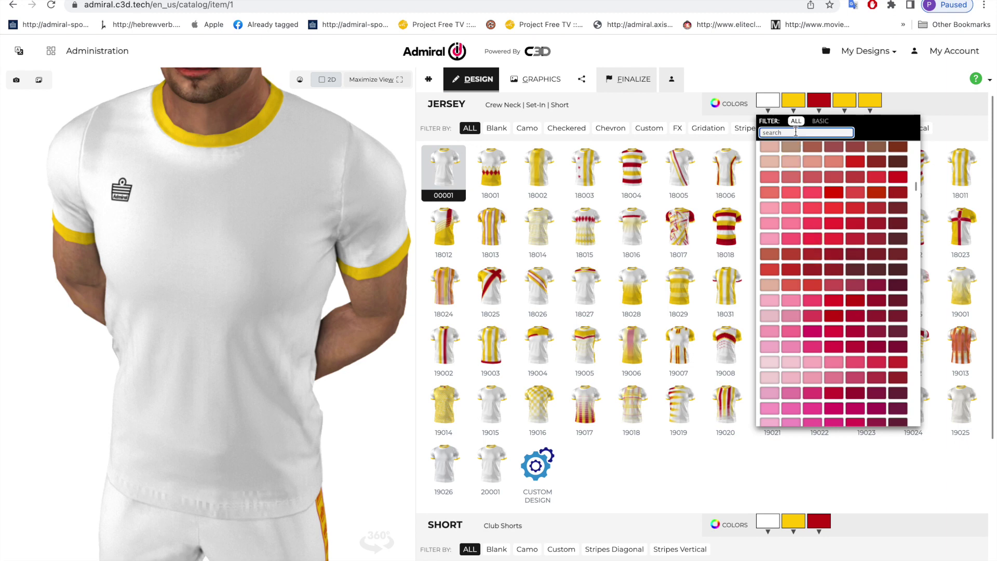
text(1787)
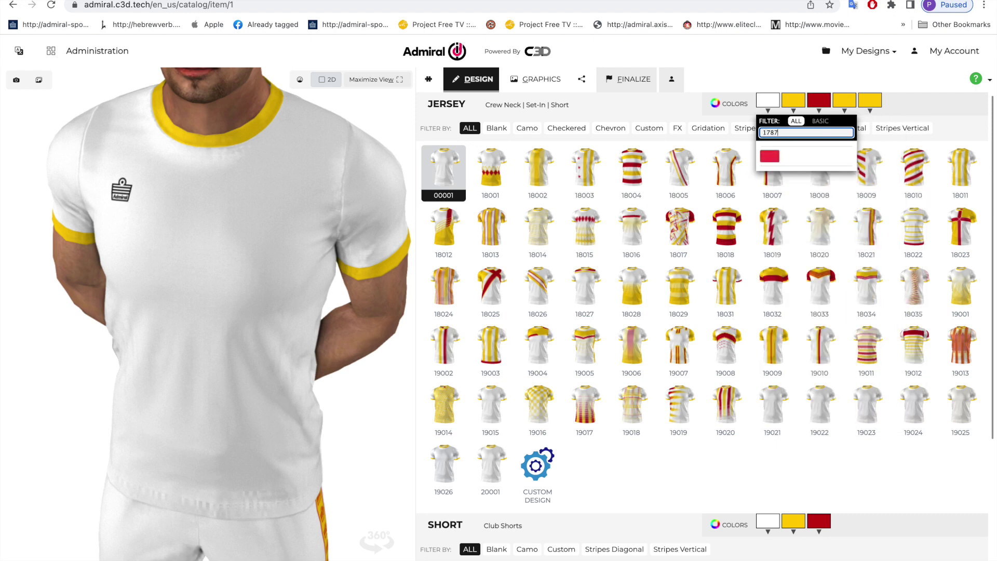
click(769, 157)
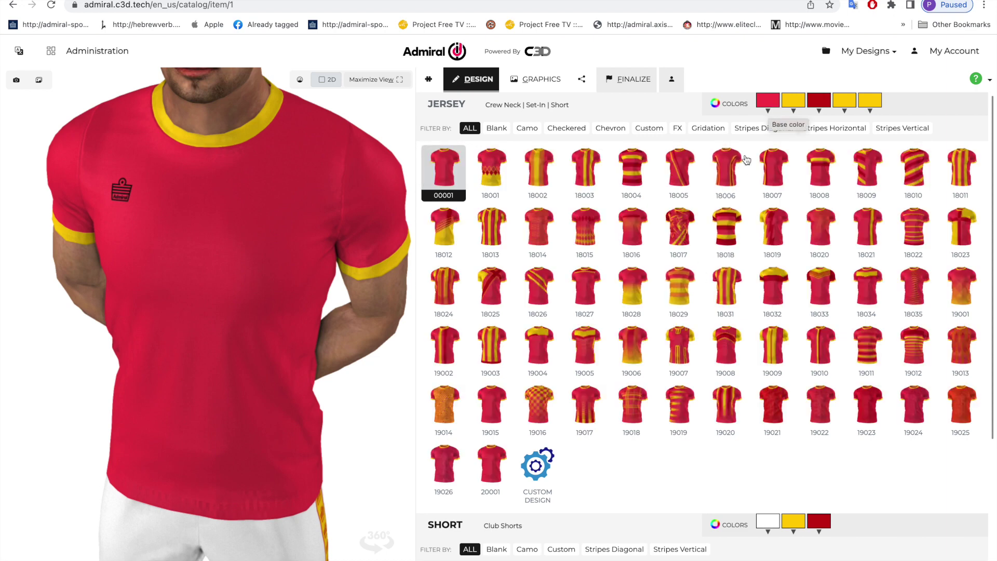
Step: Limit the jersey's base color choices to the Basic range and set the base color to red
click(770, 113)
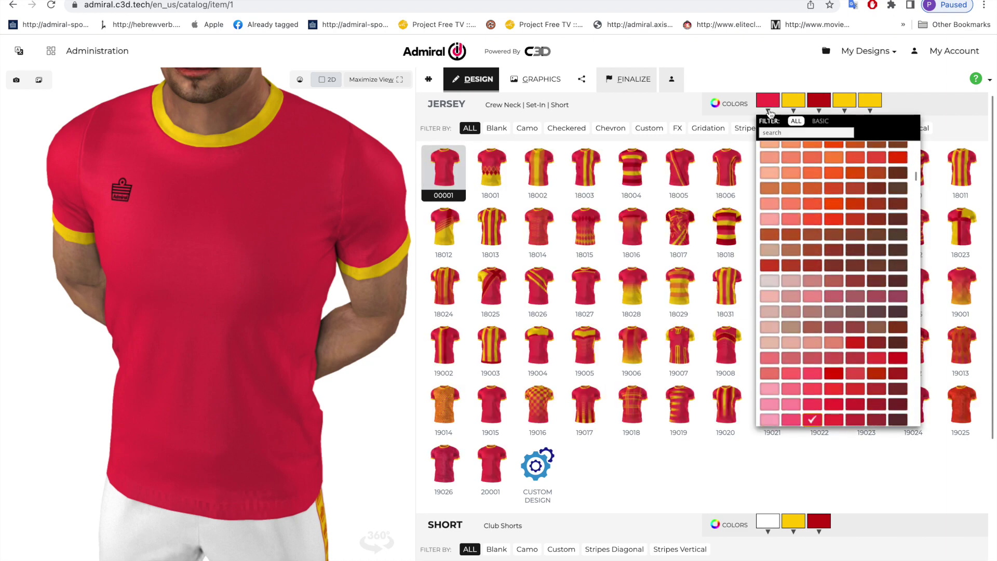
click(820, 121)
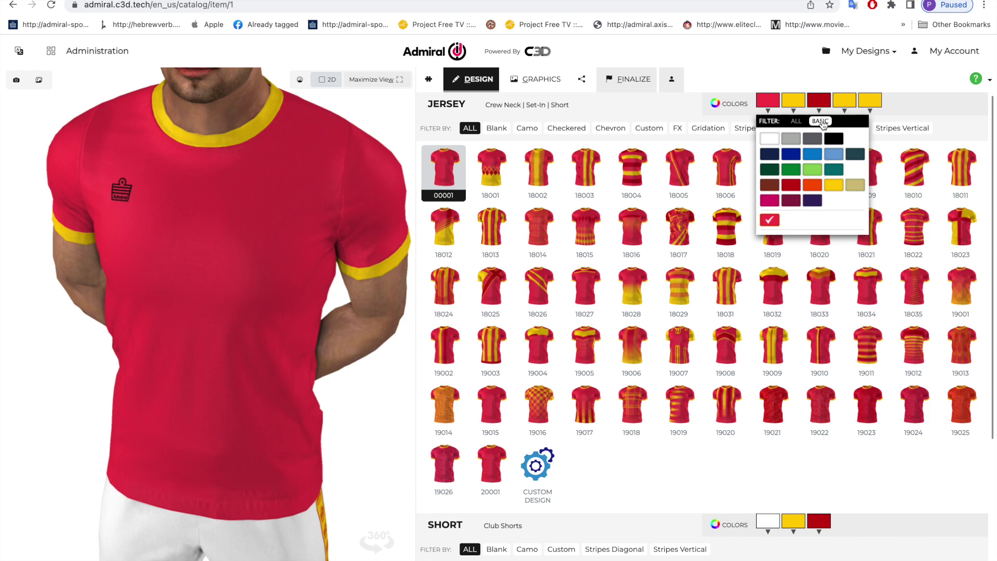
click(791, 185)
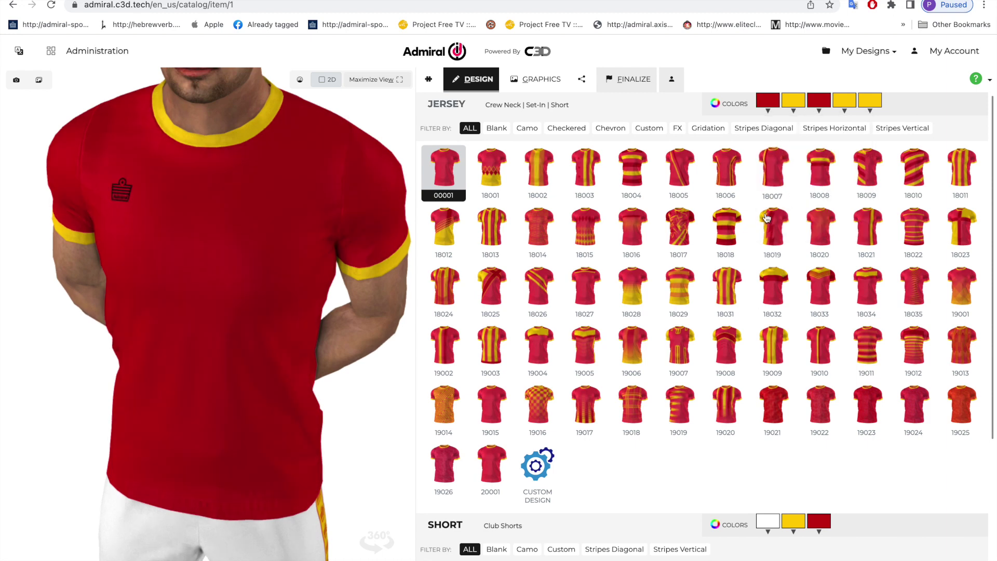
Step: Try jersey designs 18002, 18003, 18017, 18032 and 19010 on the model, and return to plain design 00001
click(491, 187)
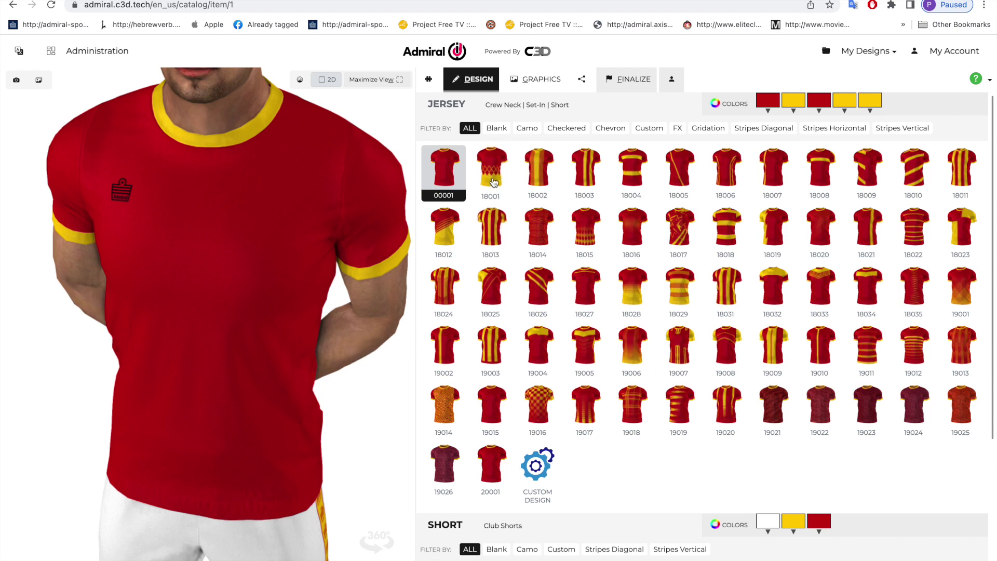
click(535, 176)
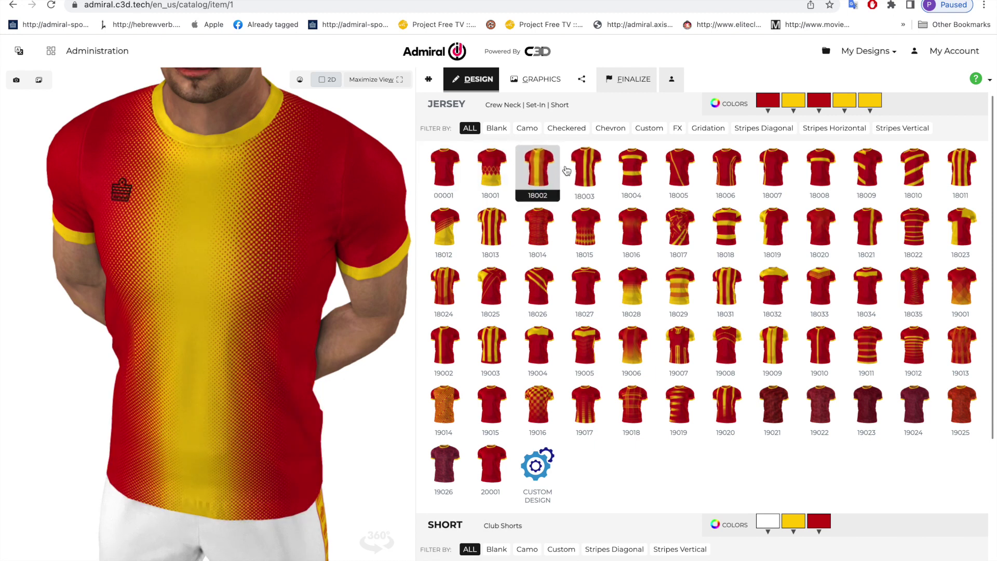
click(584, 169)
click(680, 234)
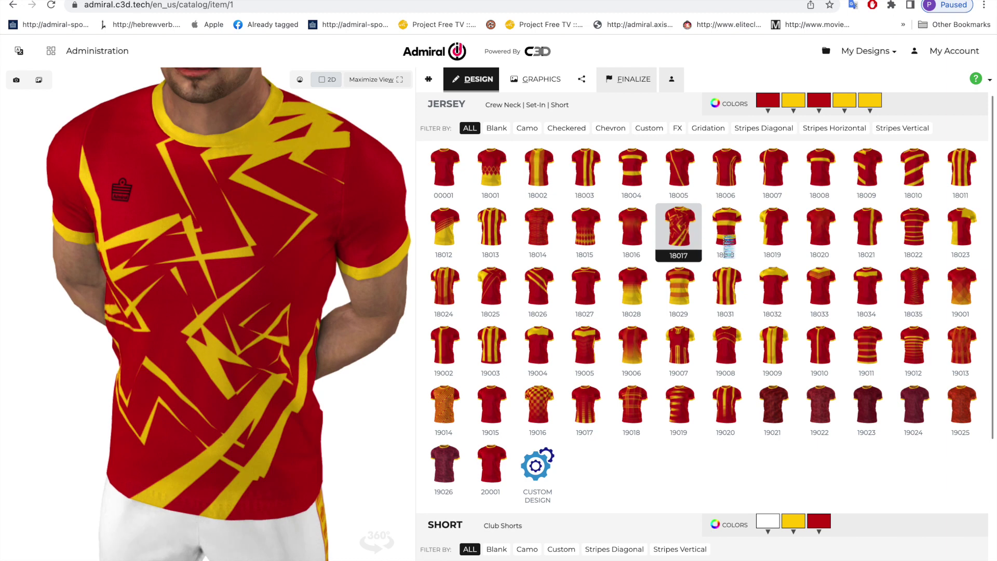
click(779, 290)
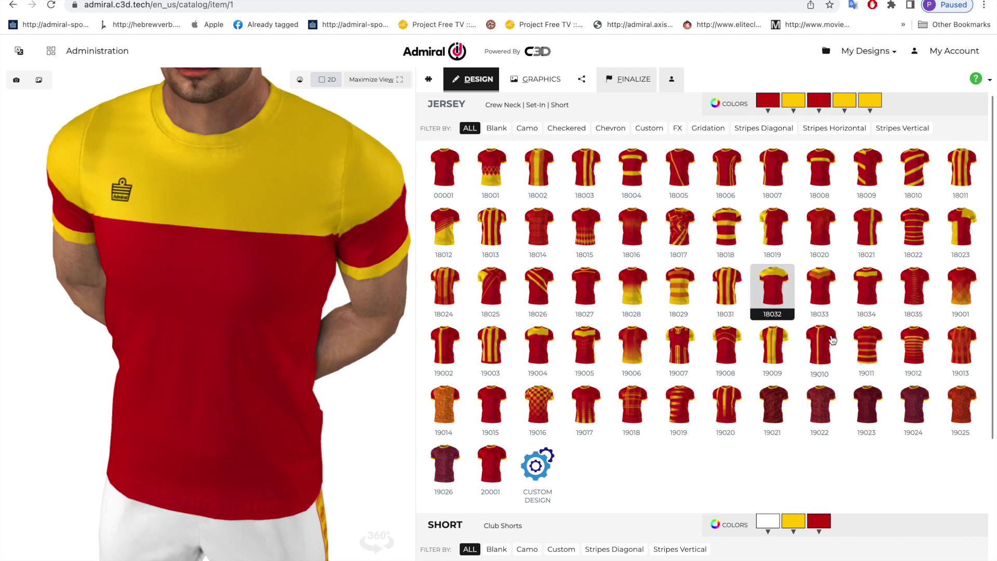
click(820, 344)
click(444, 168)
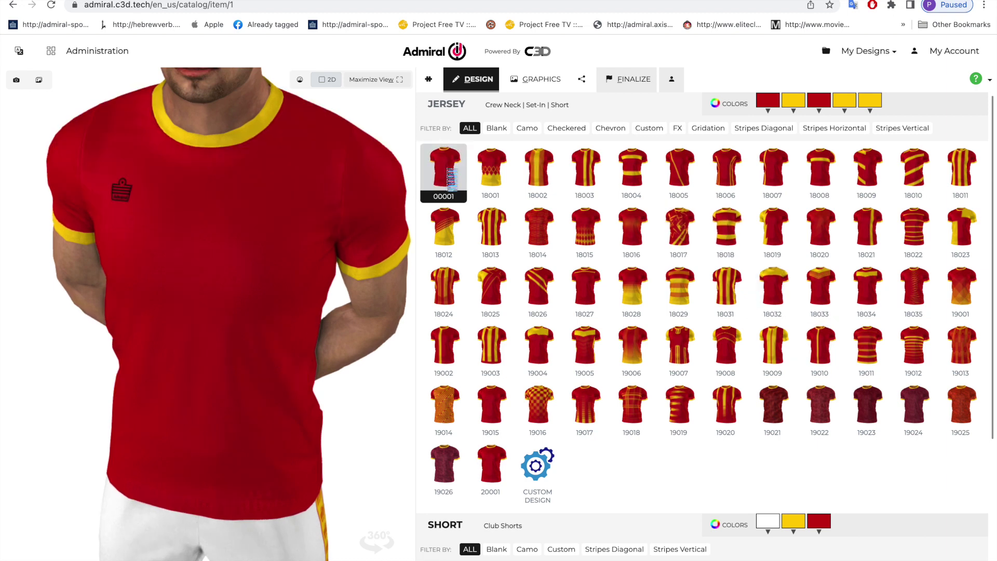
Step: Try medium blue on the jersey's sleeve cuffs, and set the cuffs back to yellow
click(794, 110)
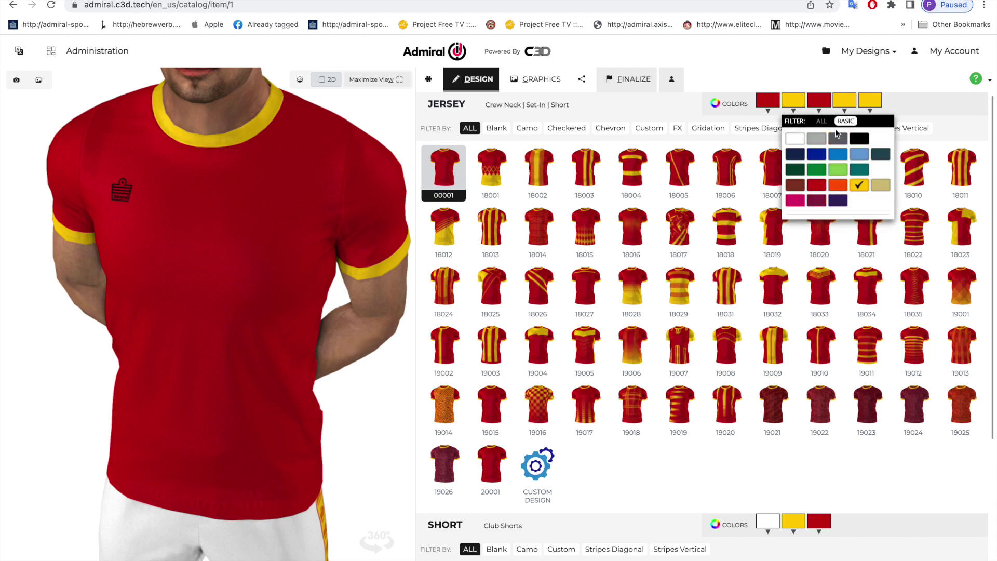
click(845, 110)
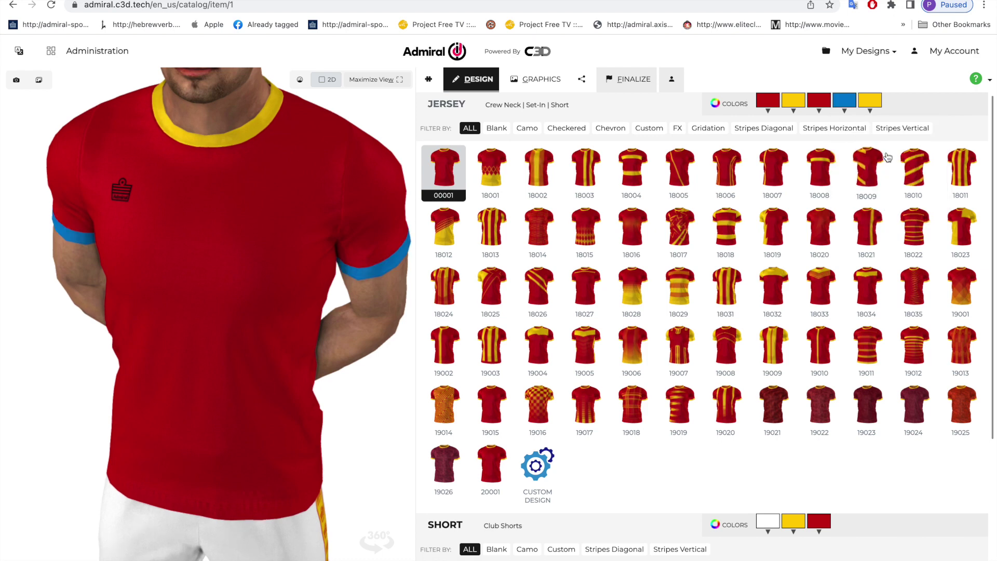
click(845, 100)
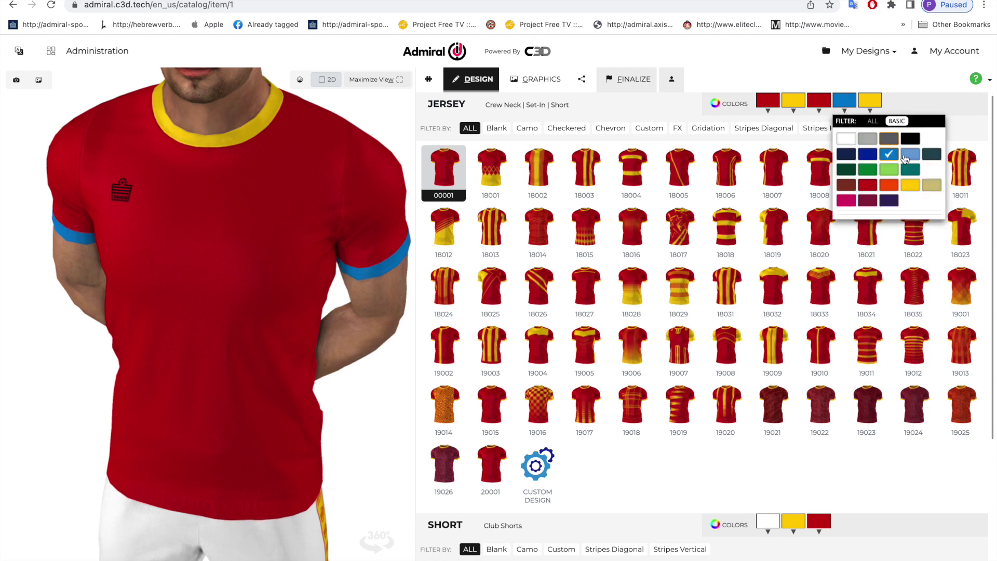
click(916, 186)
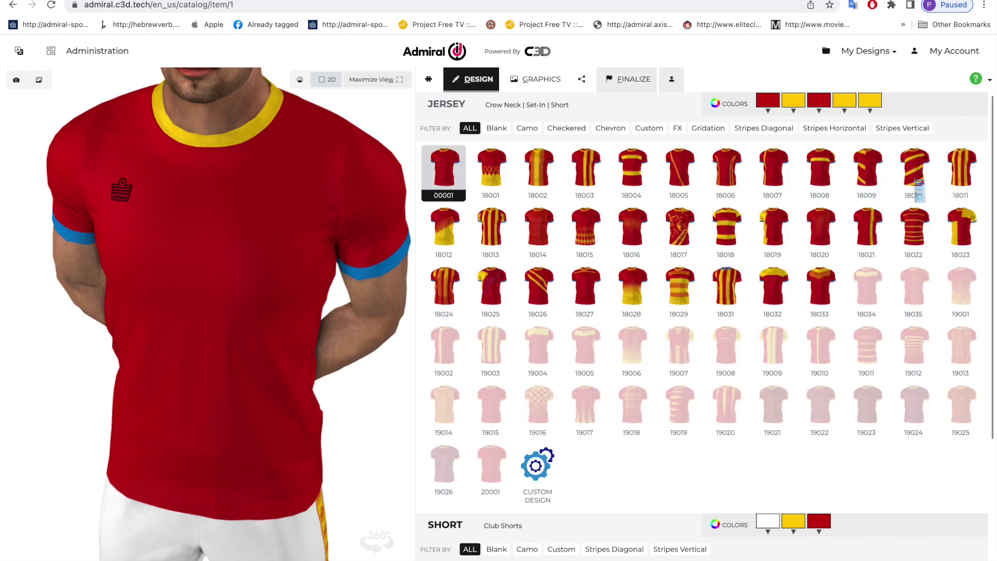
Step: Try light blue on the jersey's collar, and set the collar back to yellow
click(871, 106)
click(910, 155)
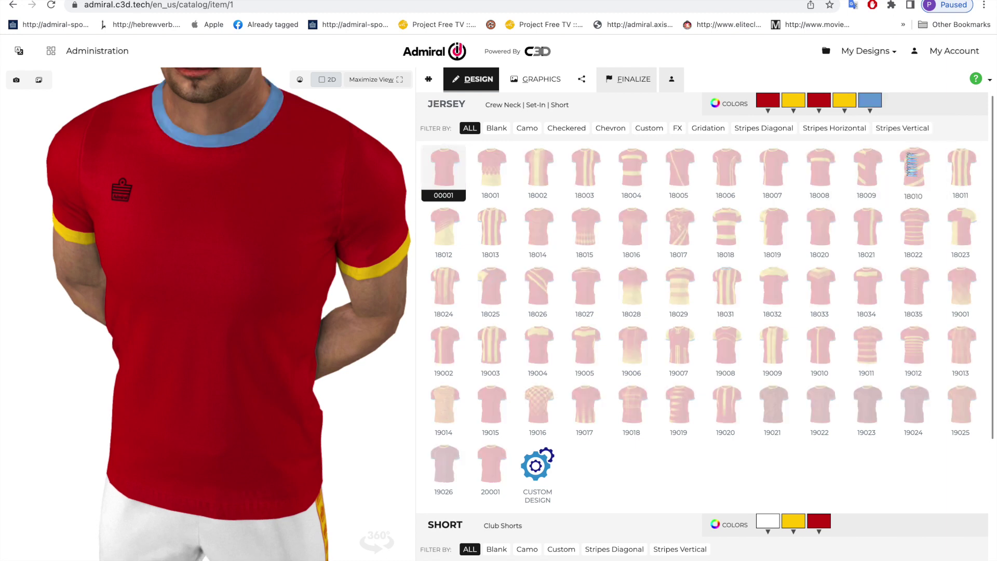
click(871, 110)
click(944, 197)
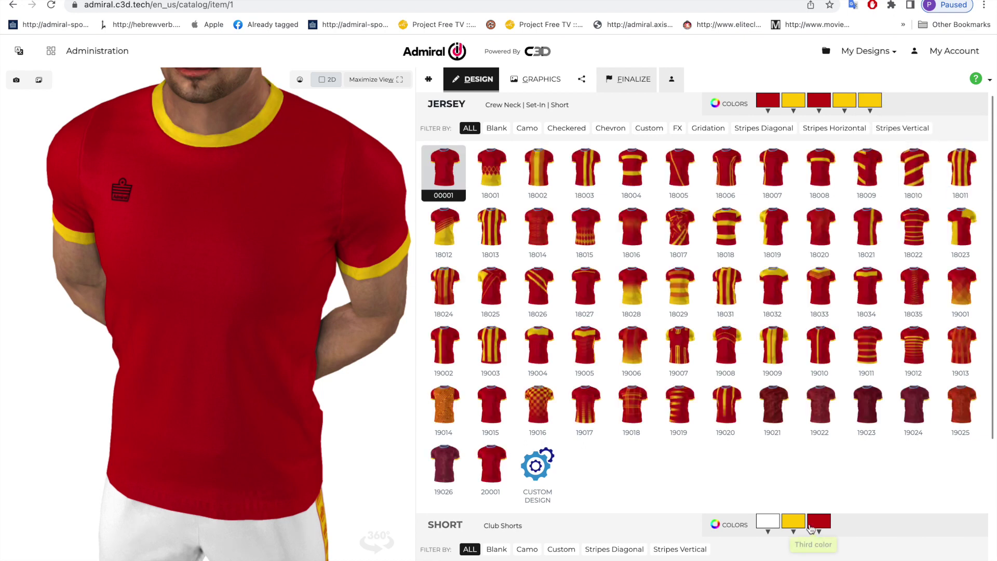
Step: Set the base color of the shorts to red and color the socks red
click(769, 521)
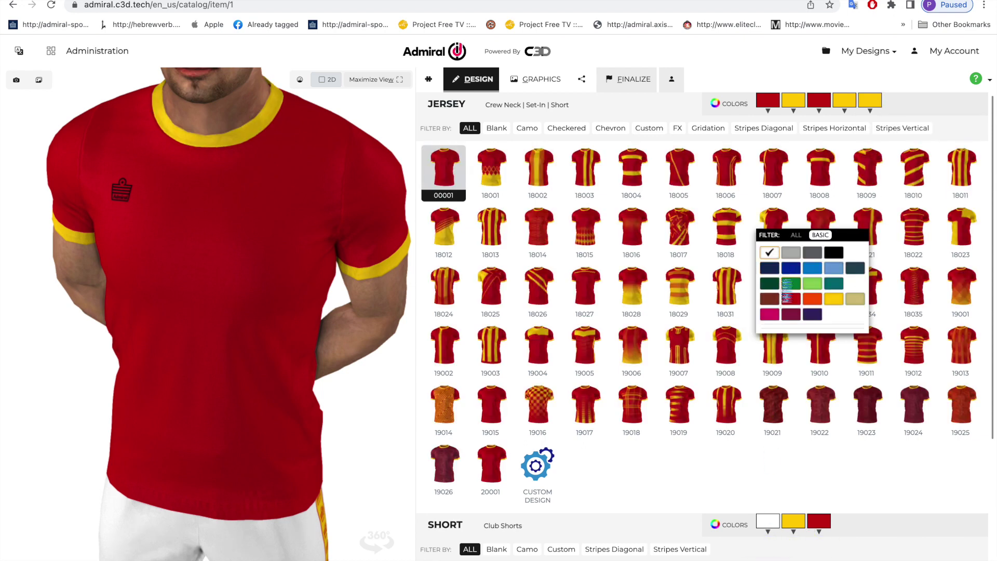
click(790, 307)
scroll(726, 442, down, 3)
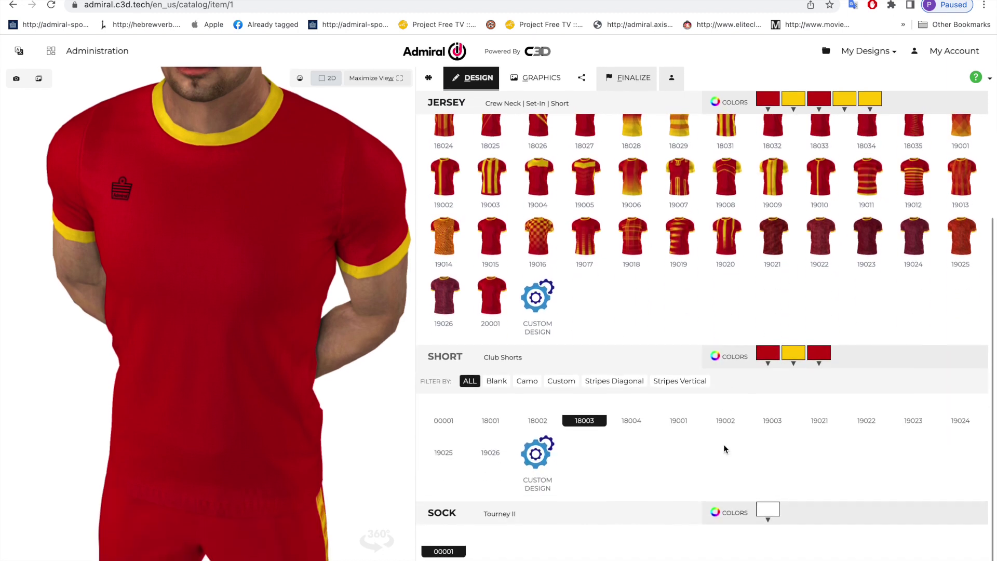
click(768, 523)
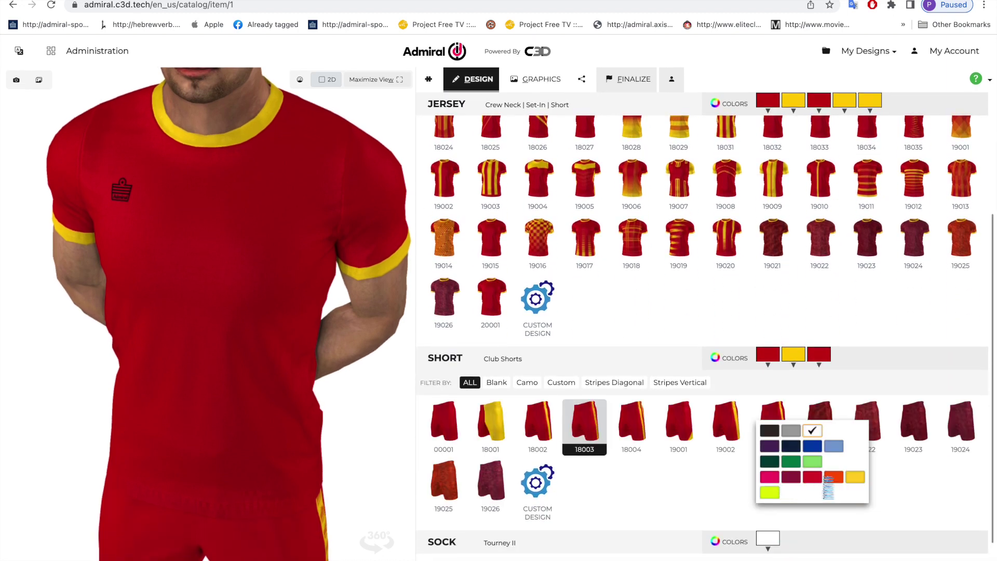
click(815, 482)
scroll(814, 485, up, 3)
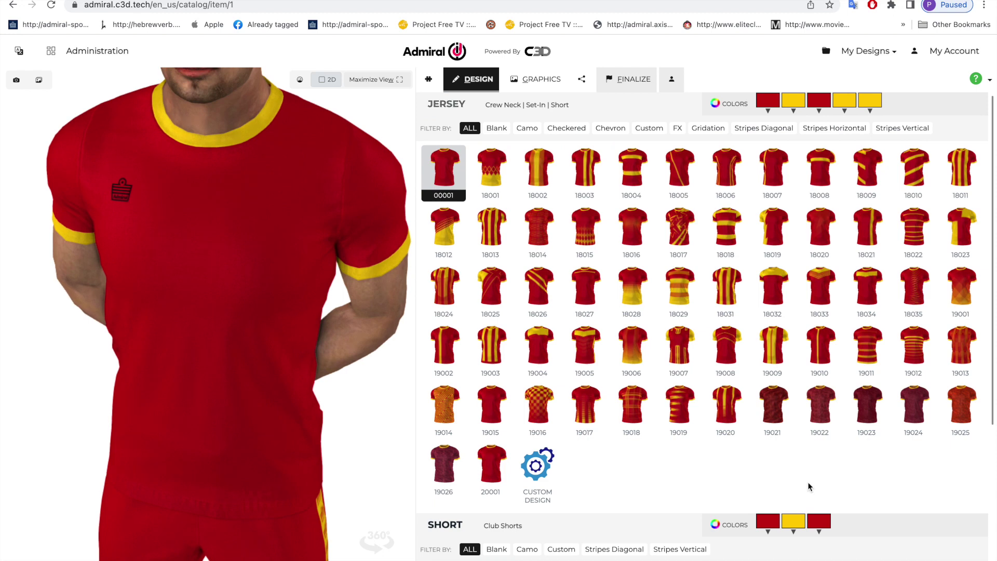
Step: Open the kit's graphics options and change the fill of the jersey's Admiral brand logo to yellow, keeping its outline at 0.00
click(528, 88)
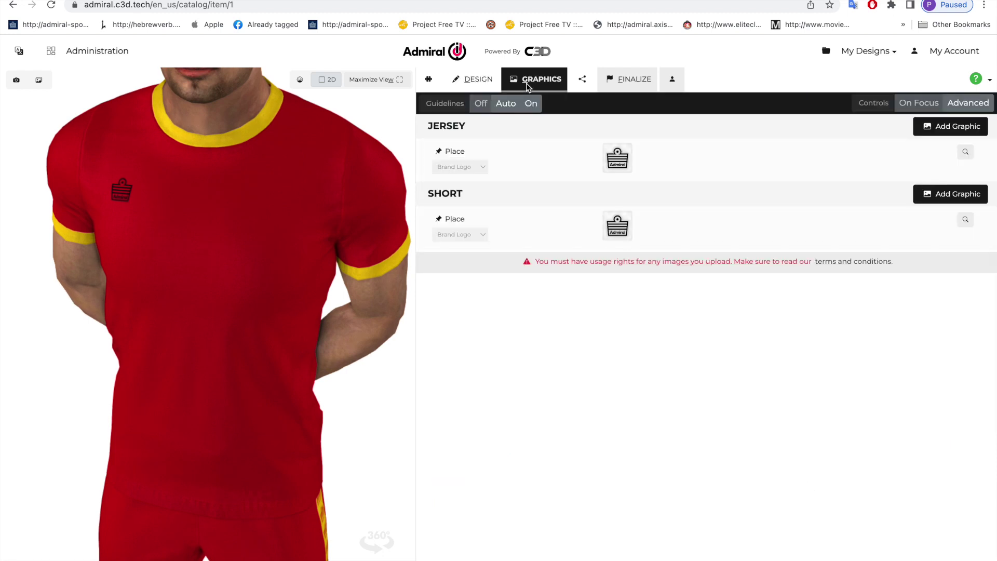
click(824, 157)
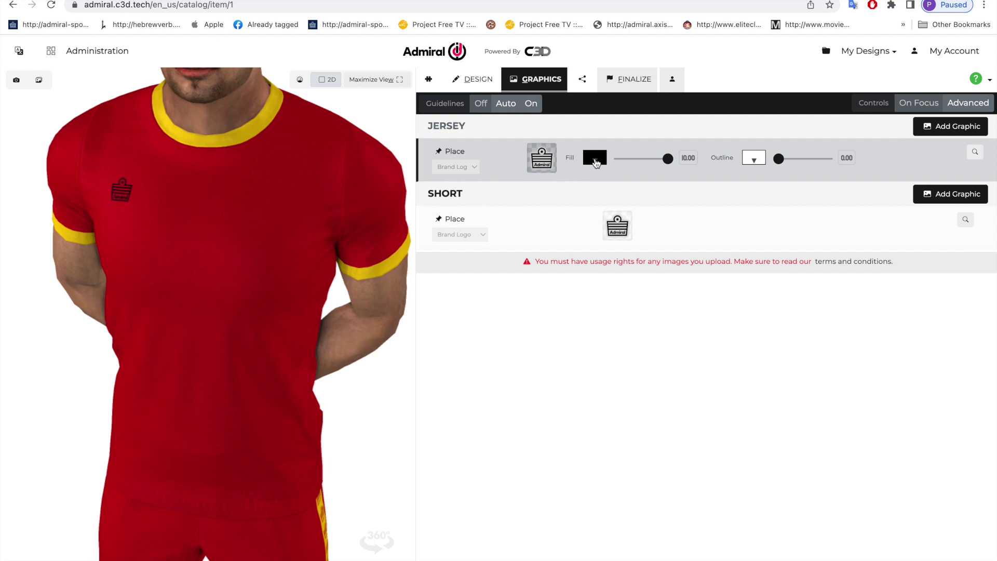
click(596, 164)
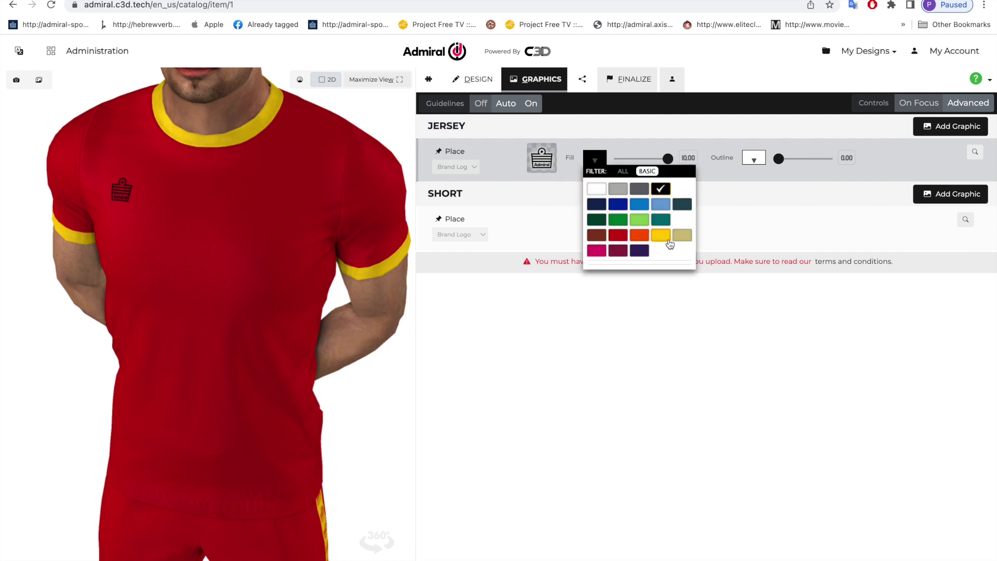
click(661, 236)
drag(229, 252, 278, 255)
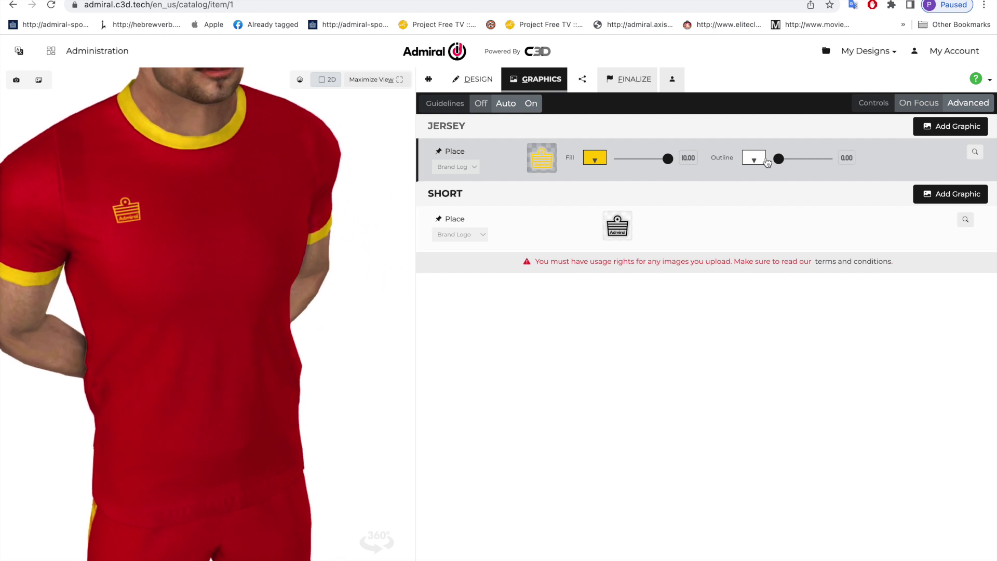
drag(787, 161, 709, 164)
Step: Add a Graphic to the jersey's Left Chest, using the club badge file download-1.svg from the Desktop
click(950, 126)
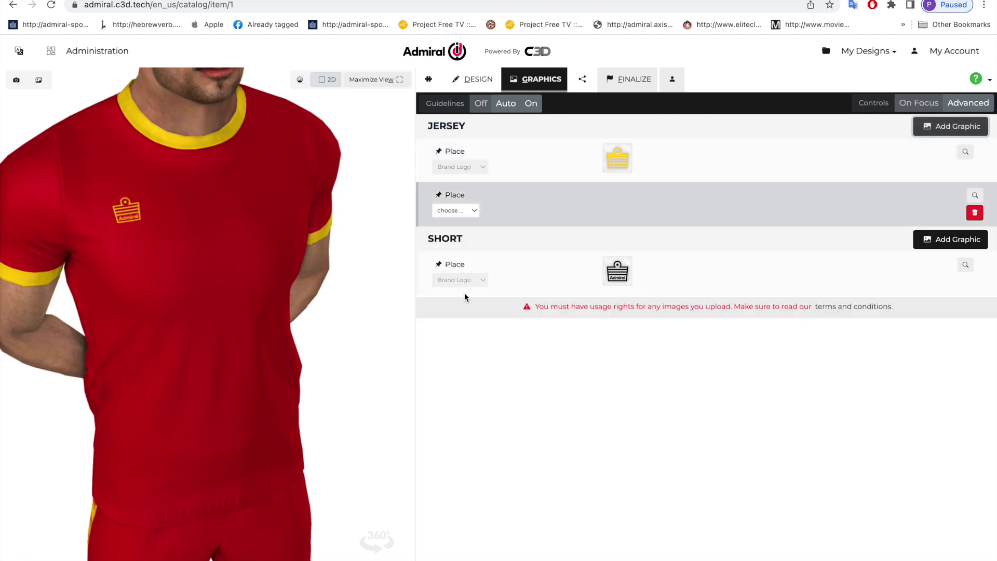
click(456, 211)
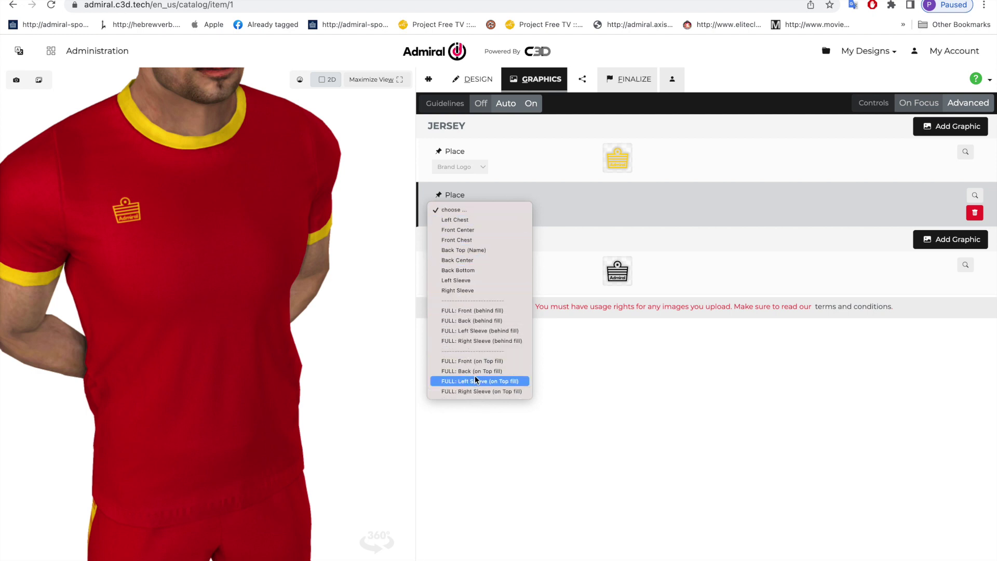
click(470, 219)
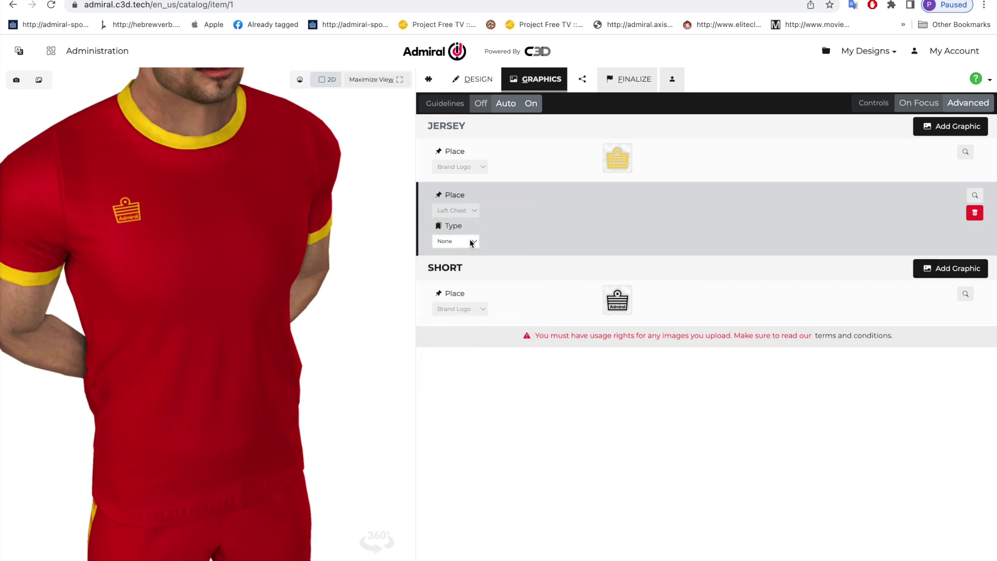
click(466, 240)
click(467, 241)
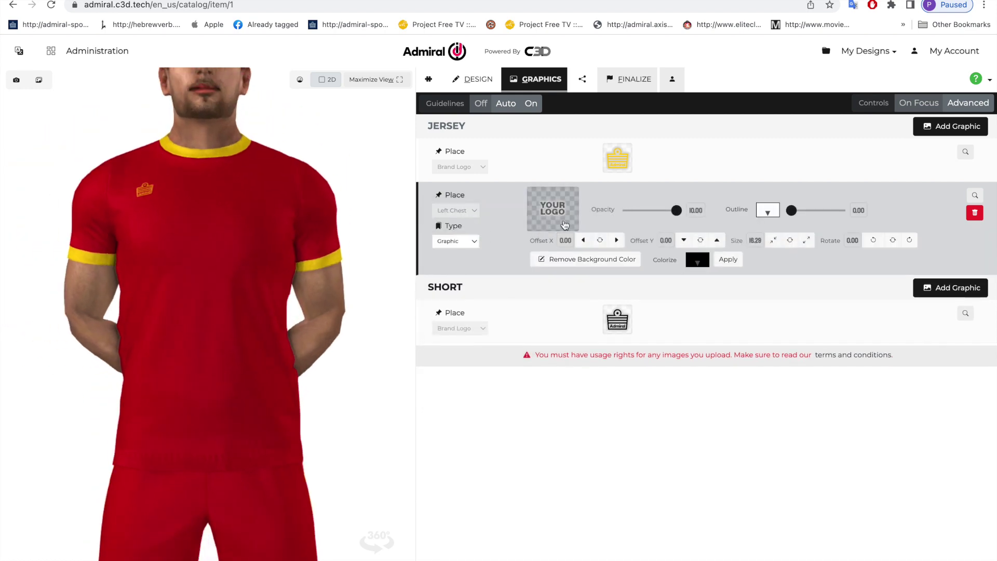
click(565, 225)
click(456, 193)
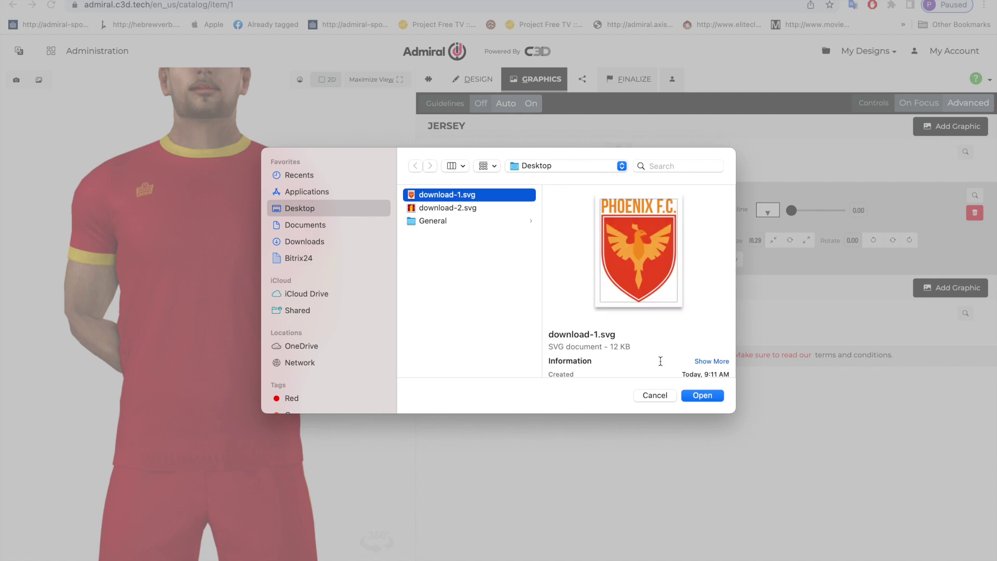
click(702, 396)
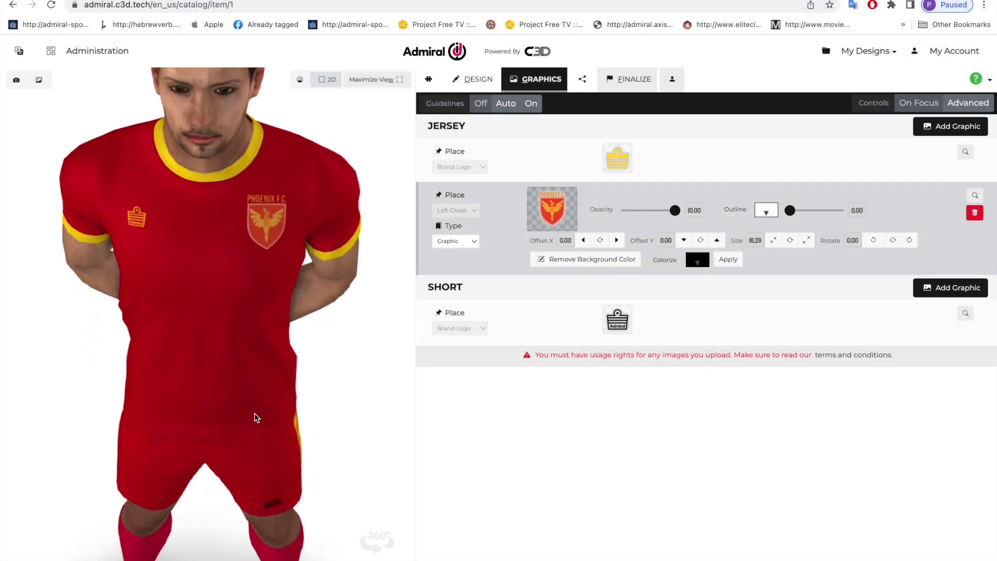
Step: Try a 4.00 outline on the chest badge in white, green and blue, and reset the outline to 0.00 and white
drag(793, 216, 812, 218)
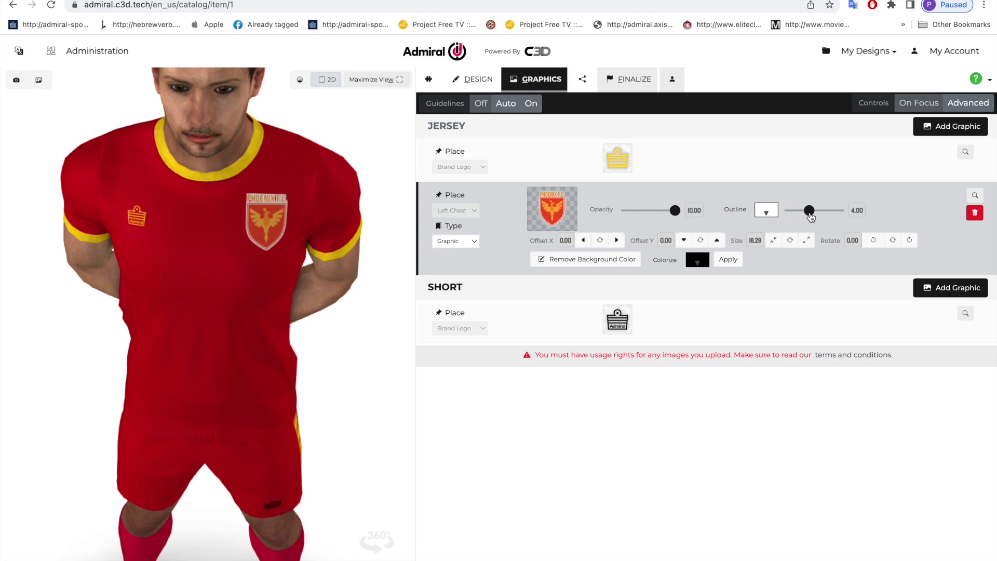
click(769, 210)
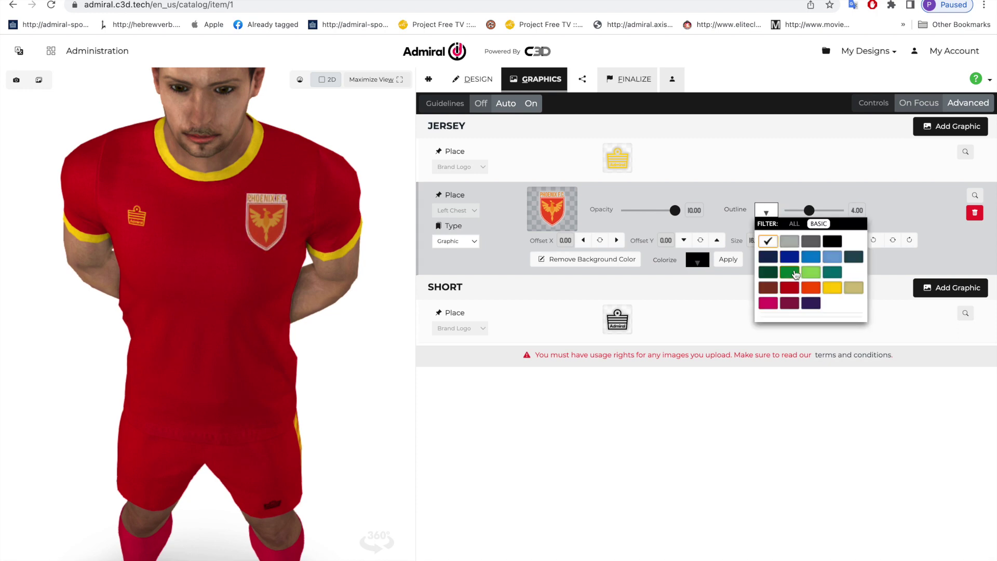
click(811, 271)
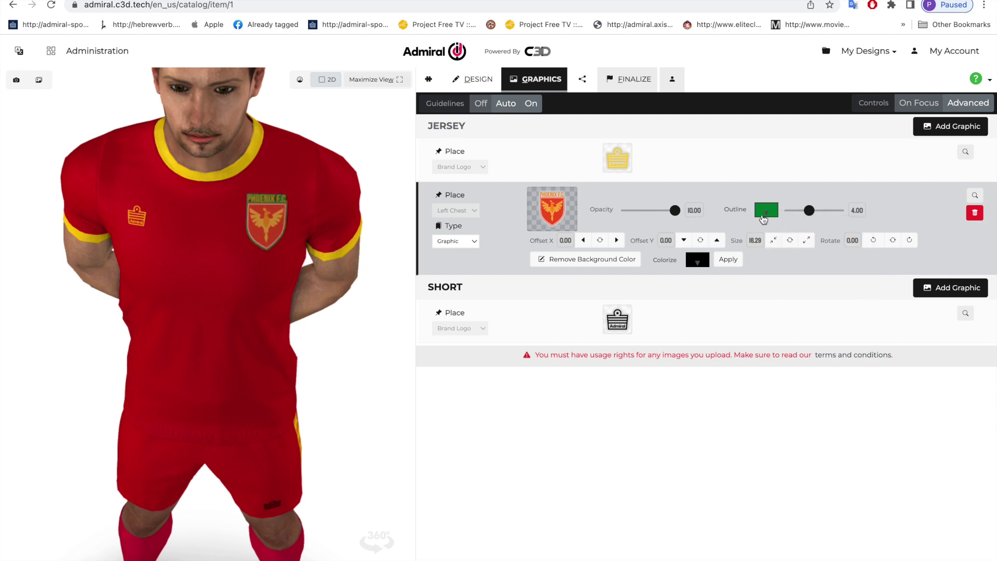
click(767, 210)
click(810, 256)
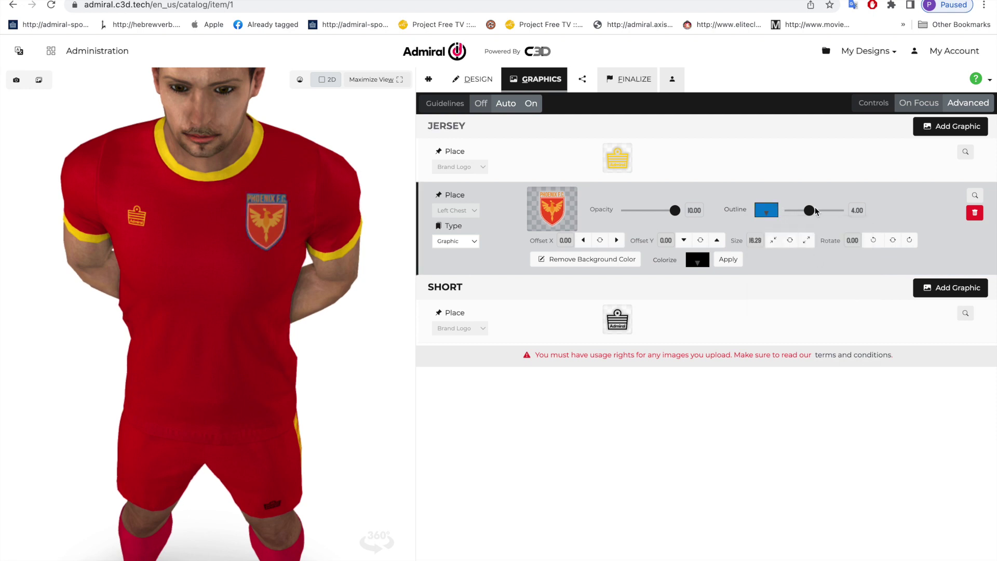
drag(804, 213, 786, 215)
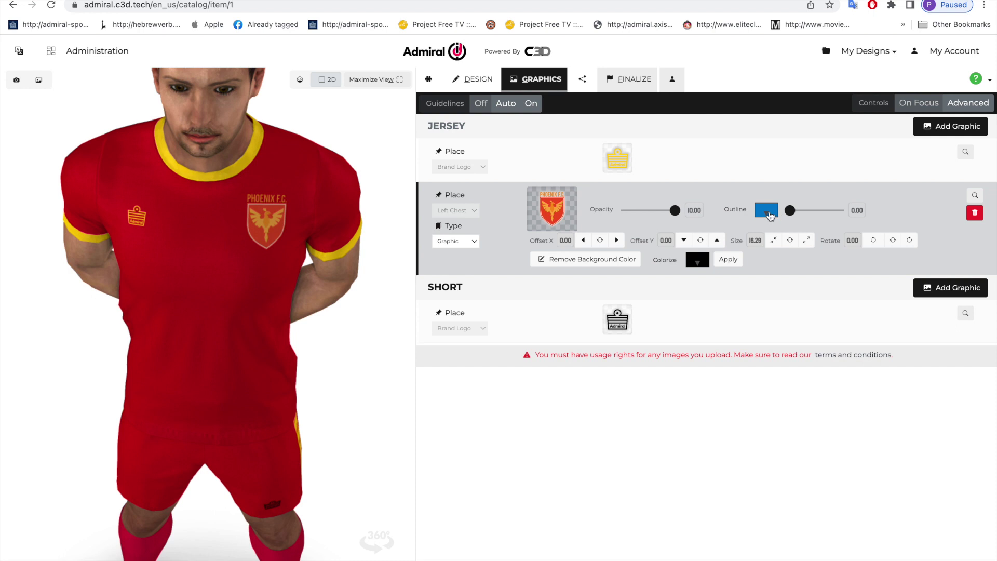
click(770, 215)
click(770, 243)
mouse_move(678, 214)
mouse_down()
mouse_move(641, 212)
mouse_move(677, 215)
mouse_up()
Step: Turn the placement guidelines on over the kit, and switch them off again
click(534, 105)
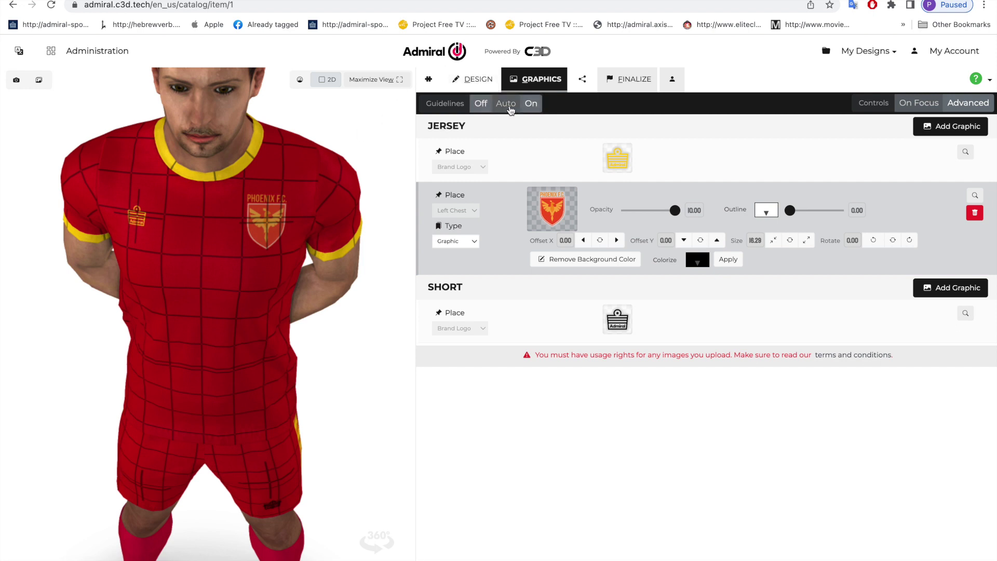
click(478, 110)
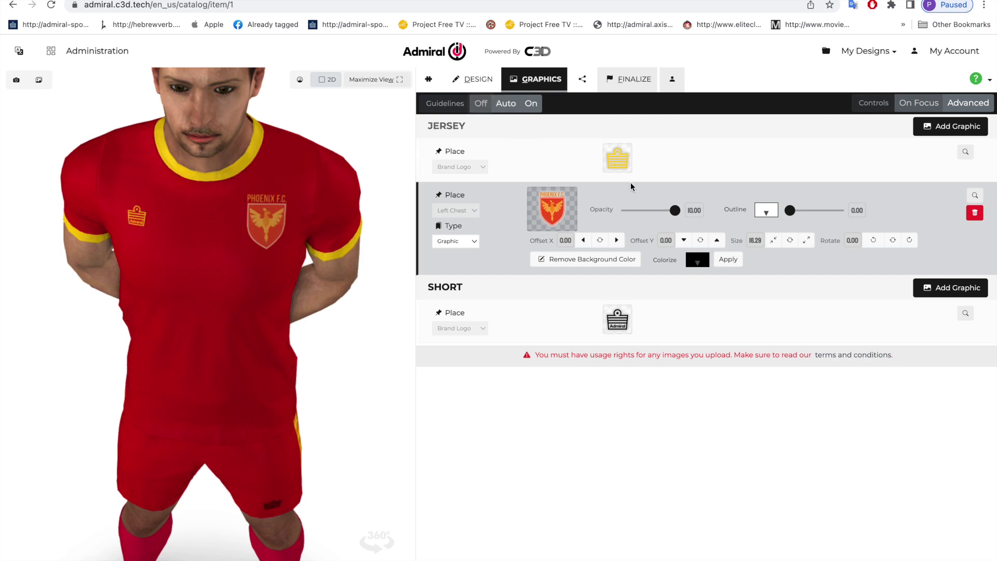
Step: Try shifting the chest badge sideways in both directions, ending at an Offset X of 4.00
click(586, 240)
click(586, 243)
click(585, 243)
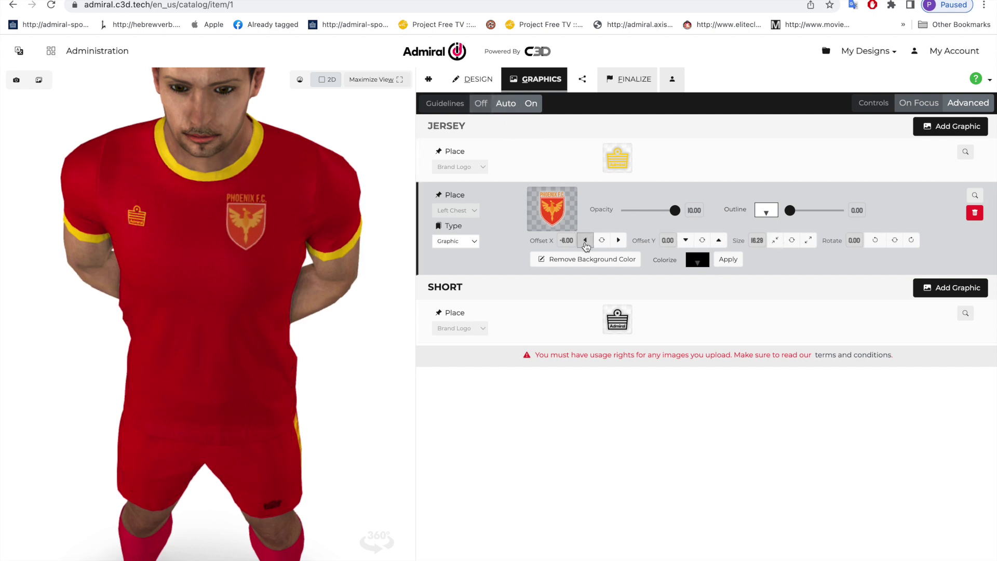
click(585, 243)
click(586, 243)
click(621, 243)
click(621, 243)
click(618, 240)
click(619, 241)
click(618, 241)
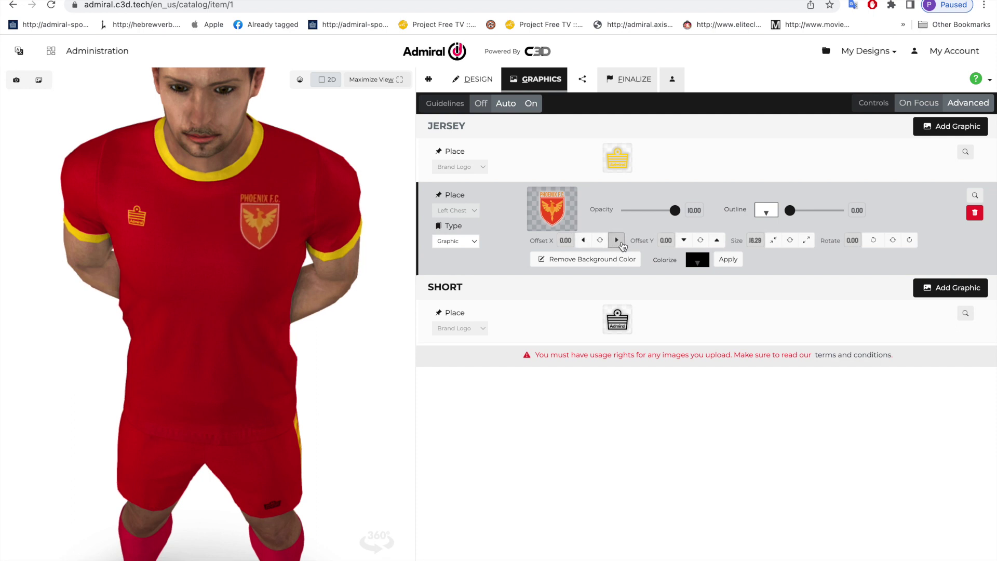
click(618, 240)
click(618, 241)
Step: Try moving the chest badge down and back up, ending at an Offset Y of 4.00
click(687, 243)
click(687, 244)
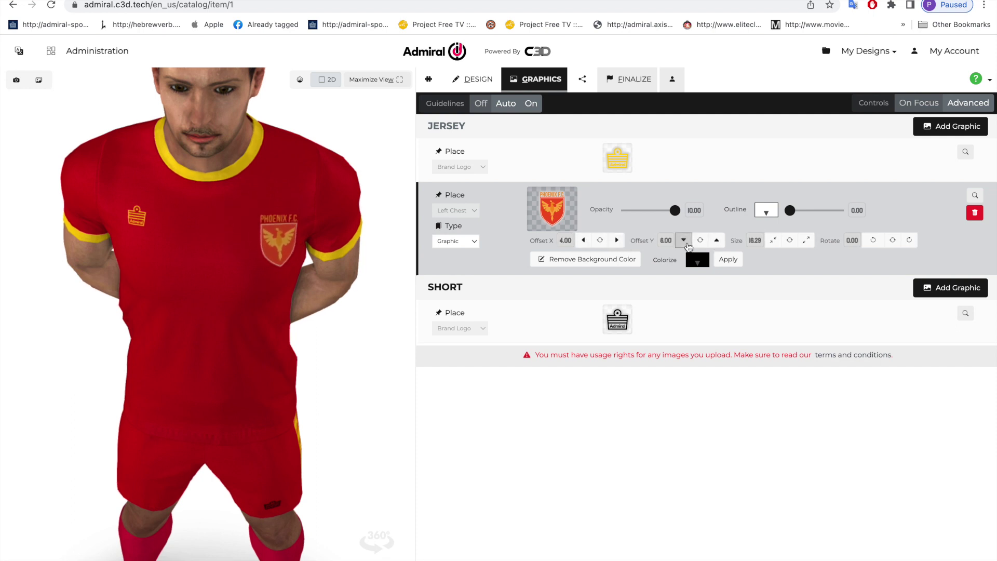
click(687, 243)
click(687, 243)
click(687, 243)
click(722, 244)
click(722, 244)
click(717, 240)
click(717, 240)
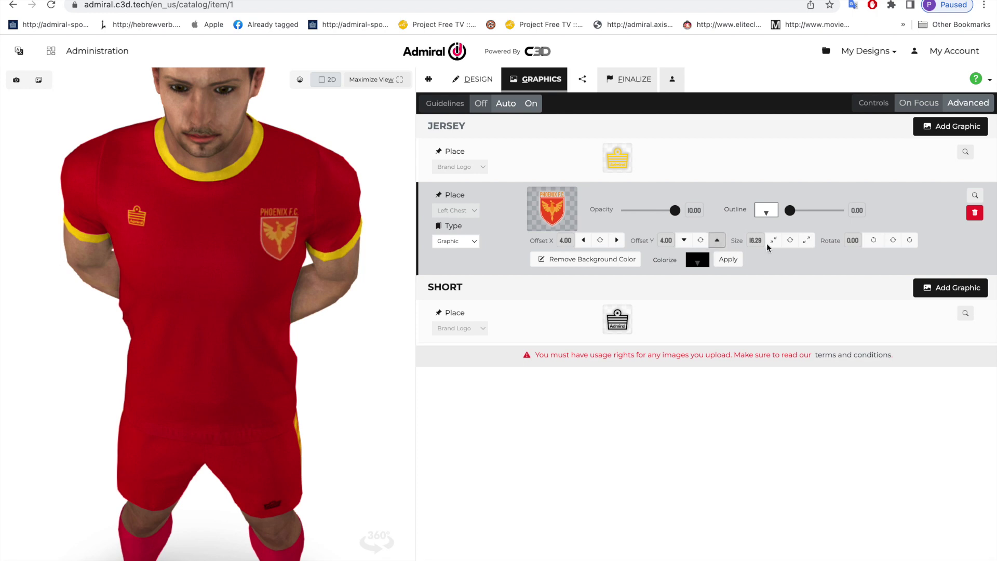
Step: Try shrinking the chest badge to size 10.29 and rotating it to -140.00
click(774, 241)
click(773, 240)
click(773, 240)
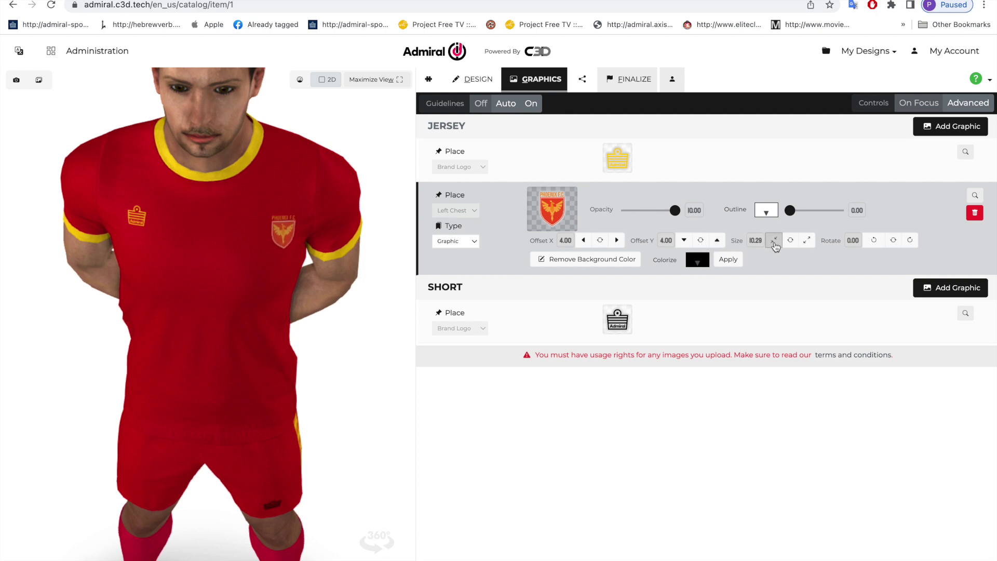
click(877, 243)
click(877, 243)
click(878, 243)
click(878, 243)
click(878, 242)
click(878, 242)
click(878, 241)
click(878, 242)
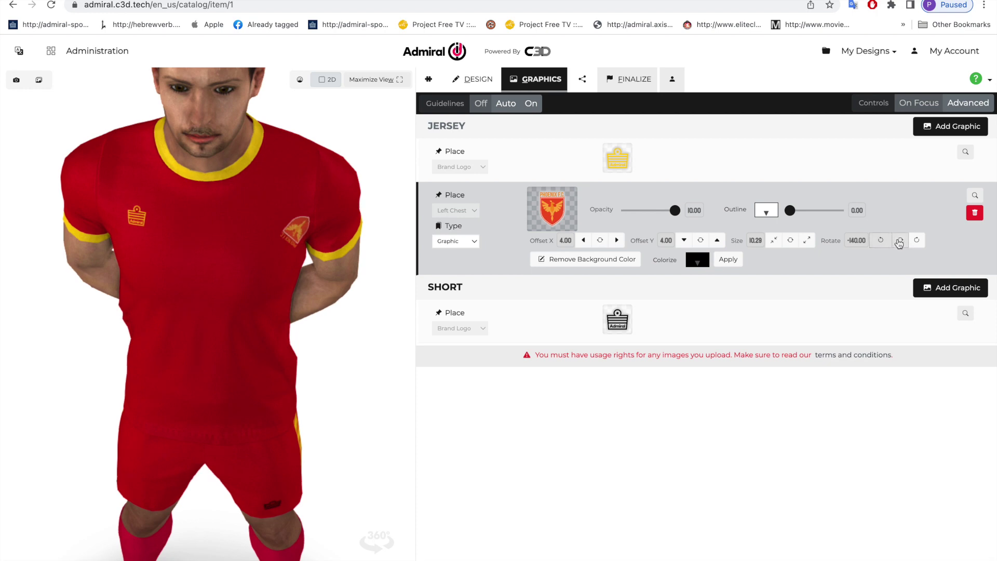
Step: Reset the chest badge's rotation, size, Offset Y and Offset X to their defaults
click(900, 241)
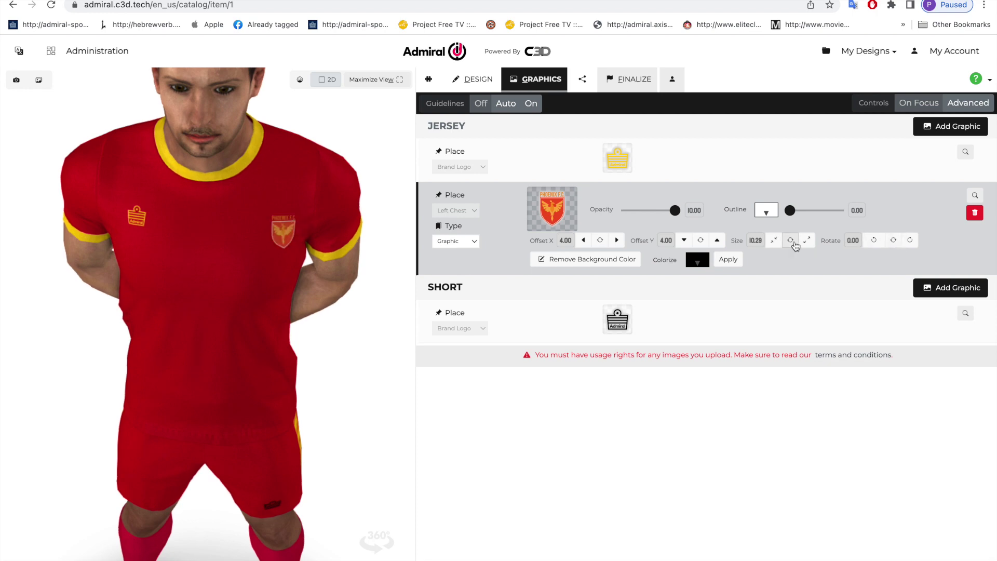
click(790, 241)
click(700, 240)
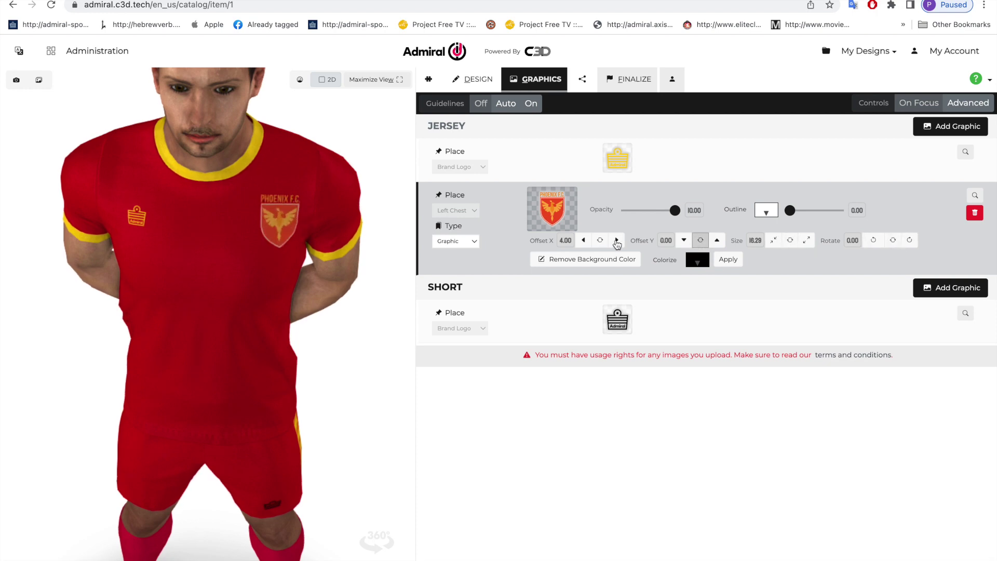
click(600, 240)
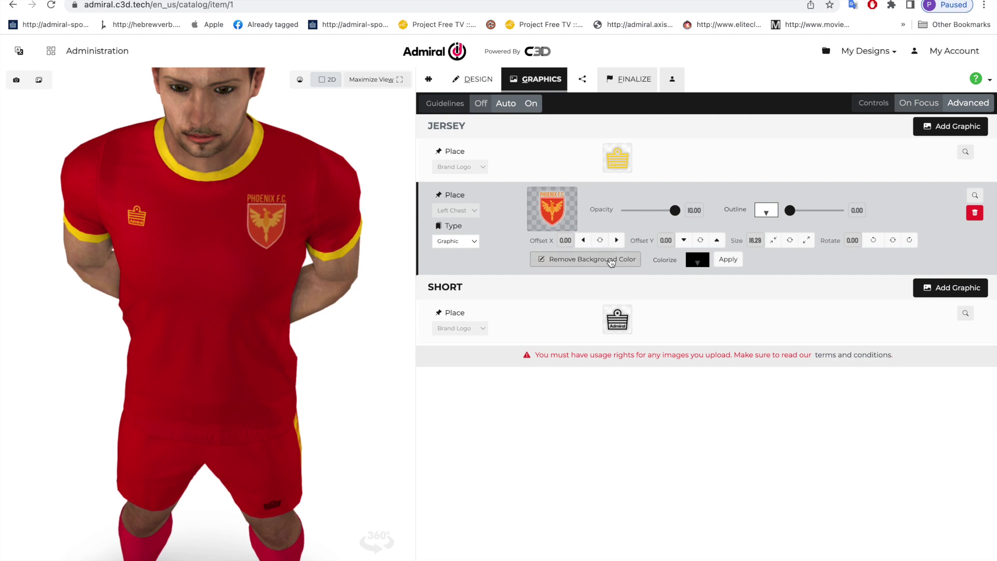
Step: Add a Text graphic to the jersey's Front Chest with the caption "phoenix fc"
click(951, 126)
click(464, 269)
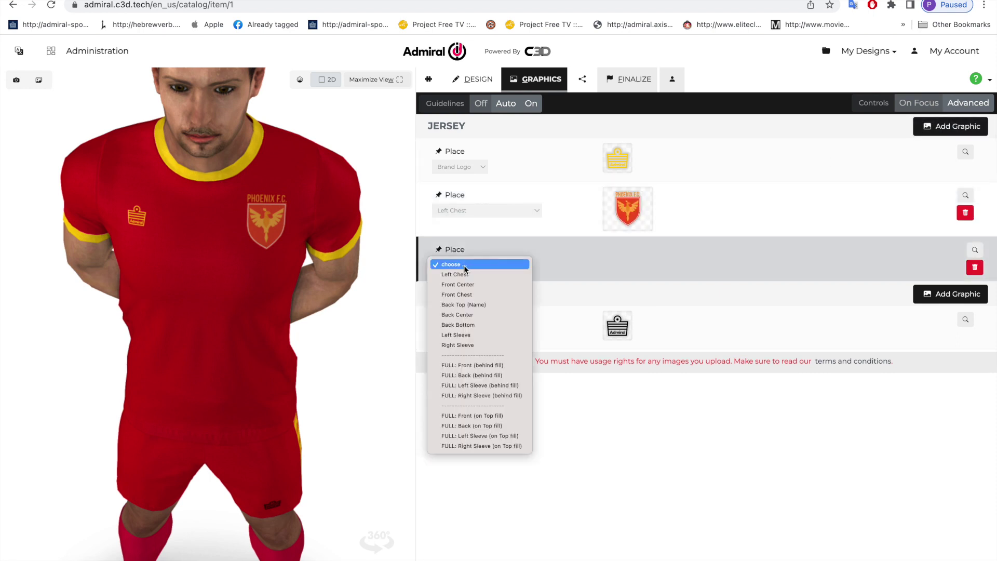
click(468, 294)
click(474, 296)
click(470, 305)
click(582, 251)
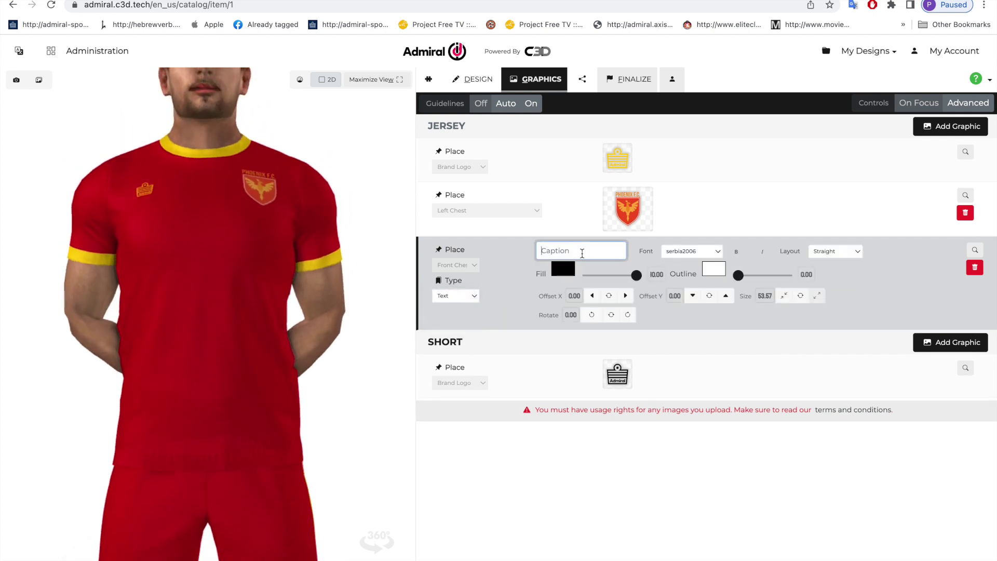
text(pho)
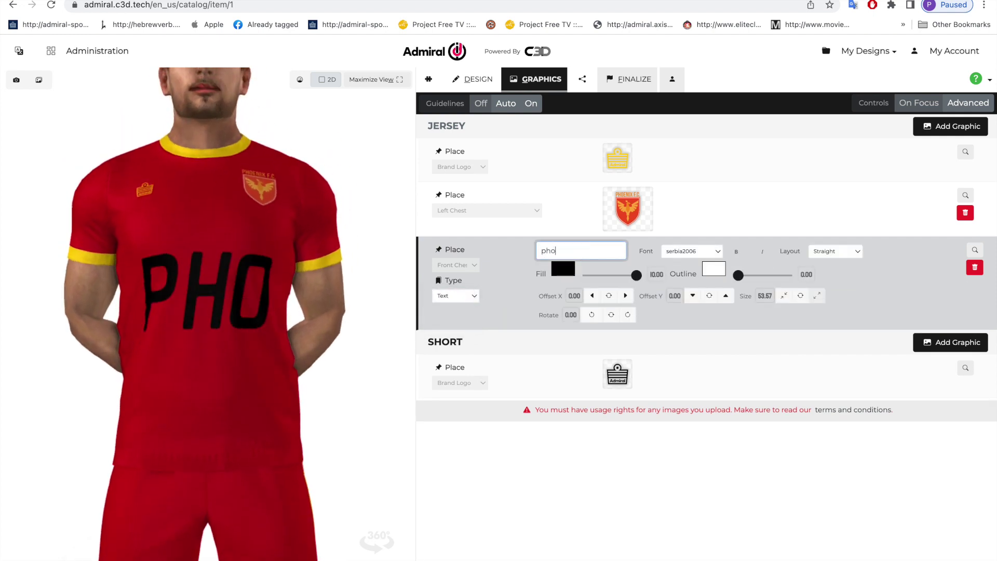
text(enix fc)
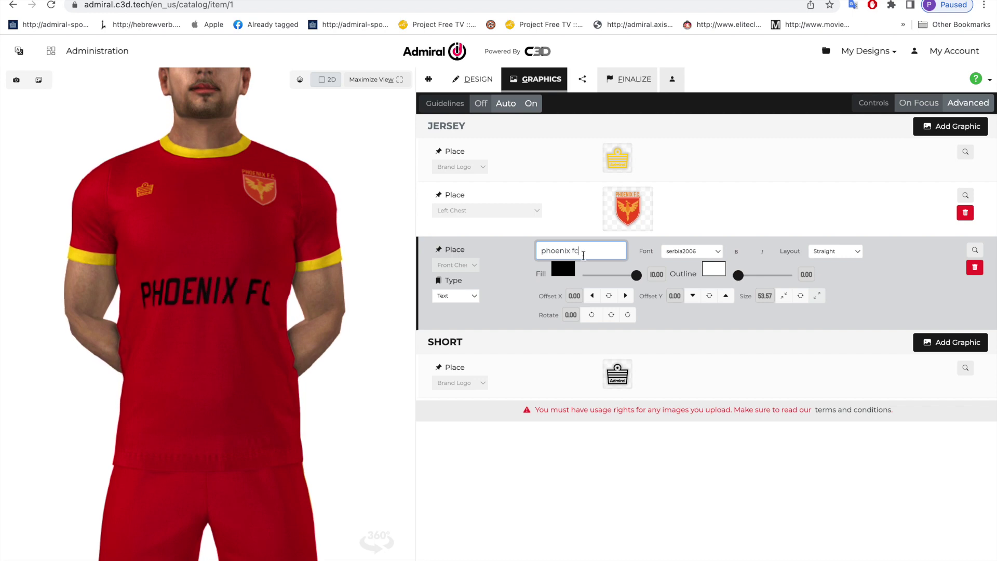
Step: Set the Front Chest text to the portugal2018 font with a 2.00 outline and an Offset Y of -14.00
click(699, 249)
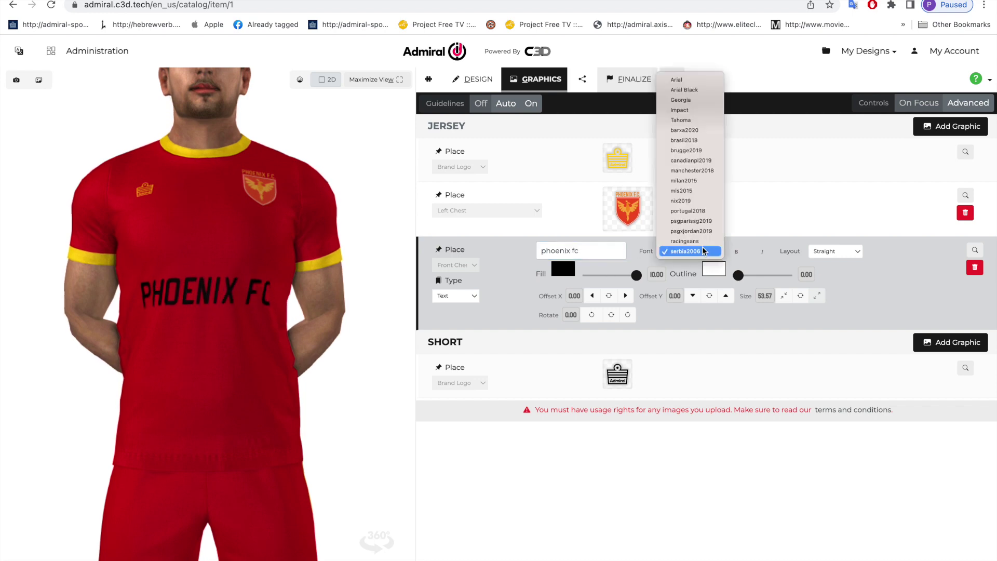
click(704, 212)
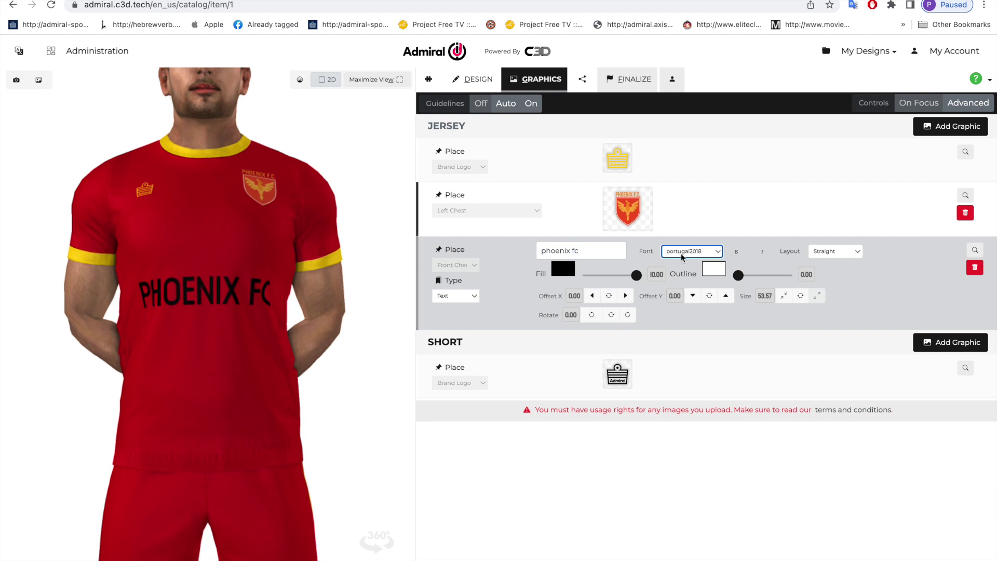
drag(742, 279, 748, 279)
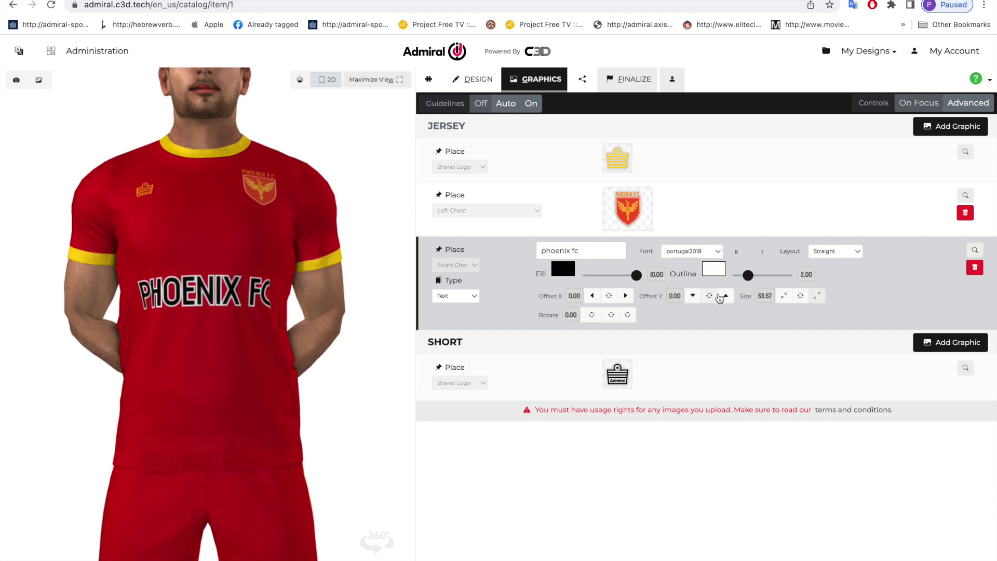
click(726, 296)
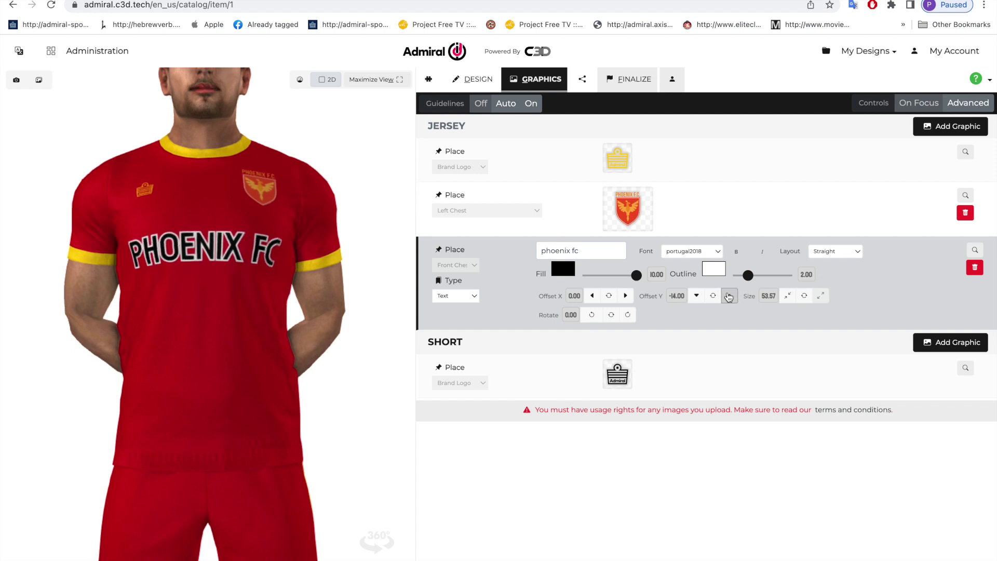
Step: Change the Front Chest text's fill to dark red and its outline to yellow
click(565, 269)
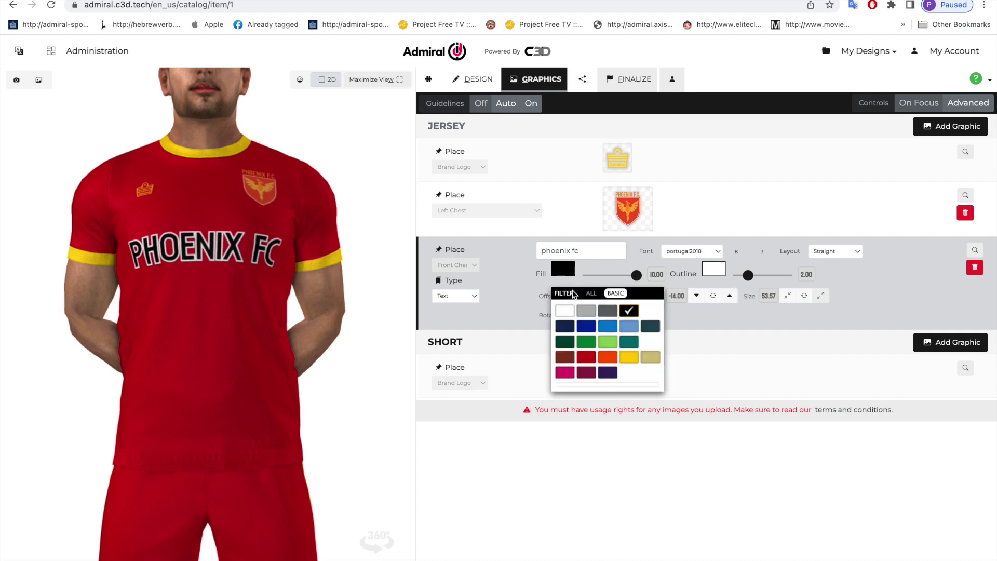
click(608, 341)
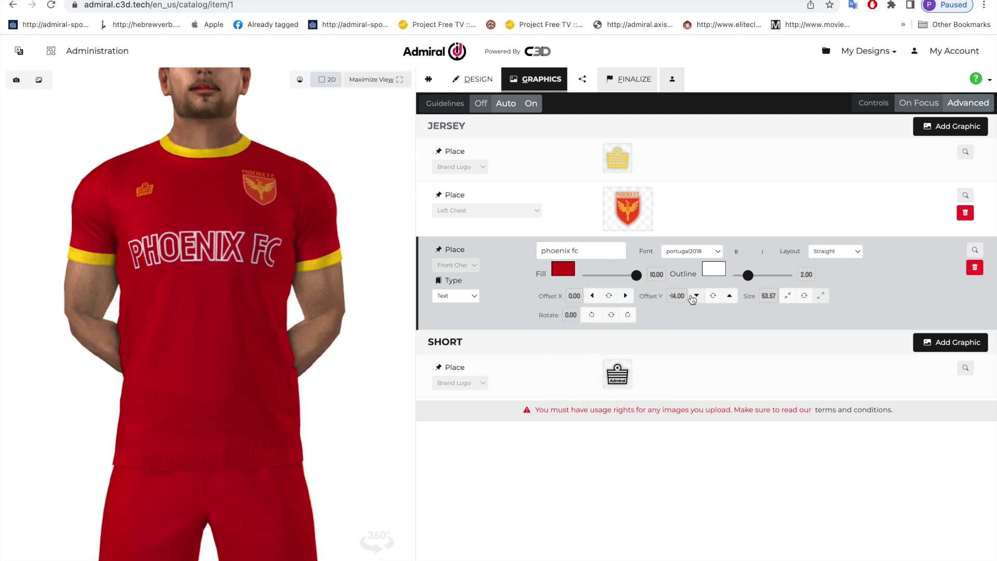
click(714, 269)
click(775, 357)
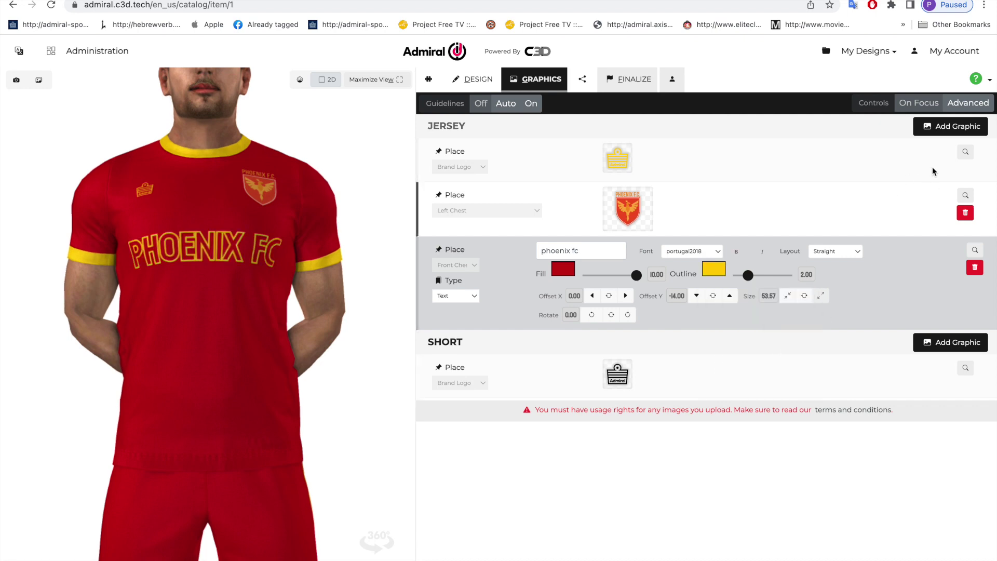
Step: Add a Player Number graphic to the jersey's Back Center
click(951, 126)
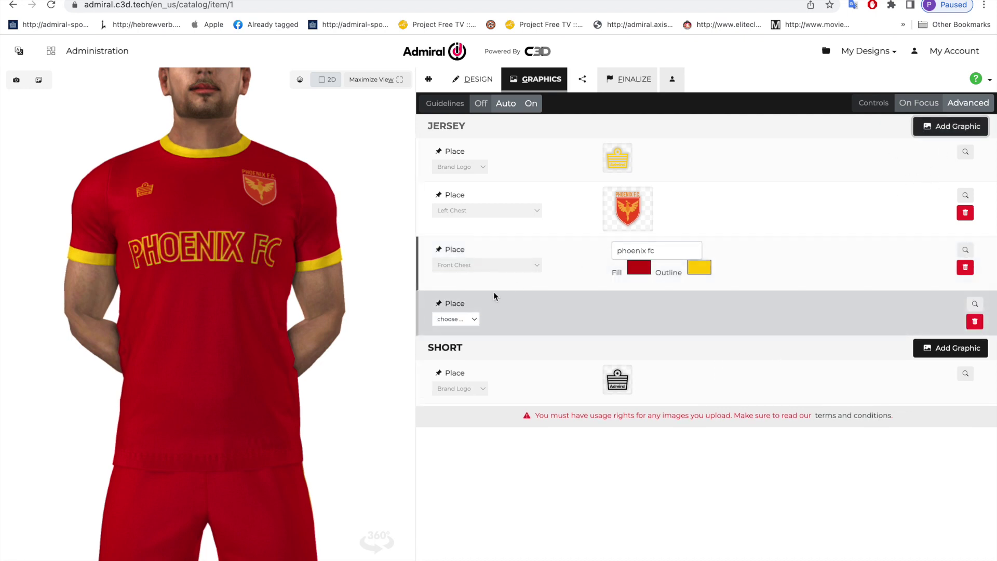
click(470, 319)
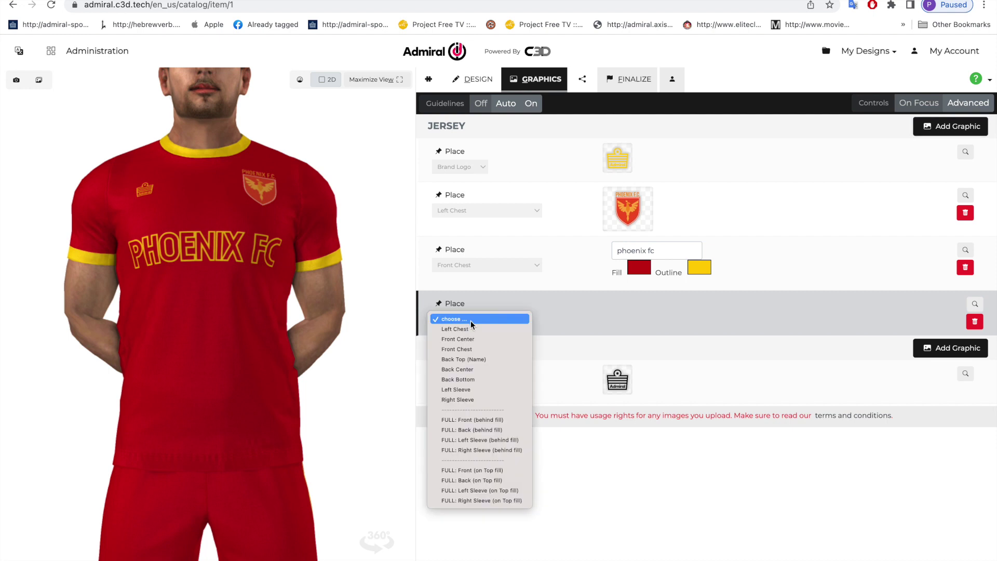
click(478, 368)
click(476, 347)
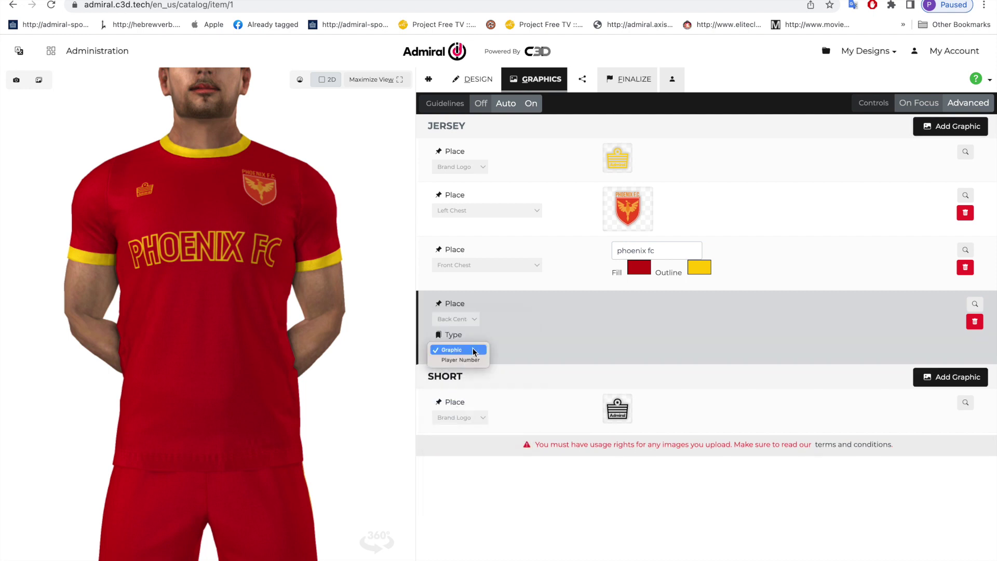
click(474, 361)
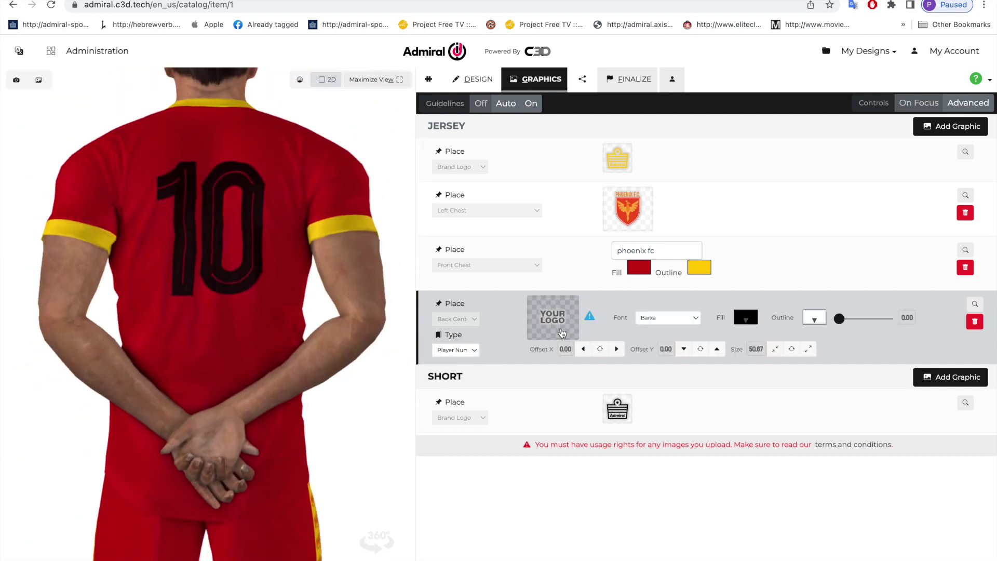
Step: Insert the club badge file download-1.svg from the Desktop as the logo inside the back player number
click(562, 333)
click(442, 198)
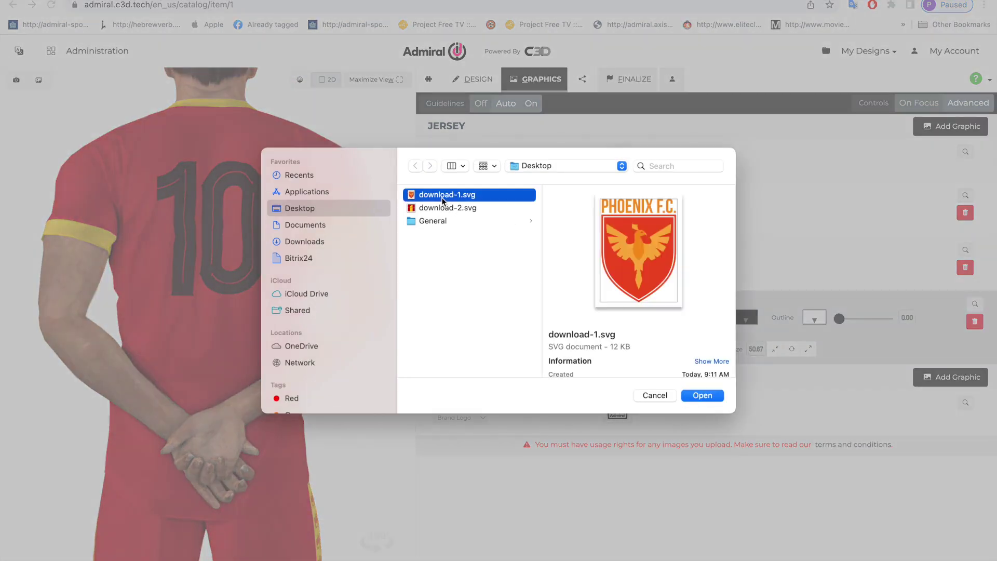
click(716, 399)
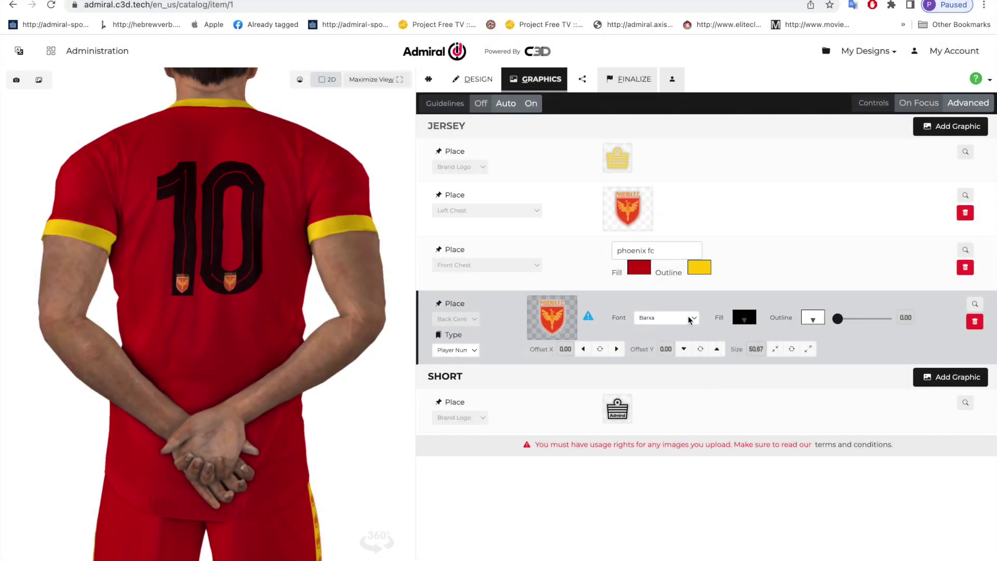
Step: Set the back player number to the Hero font with a yellow outline of 3.00
click(689, 318)
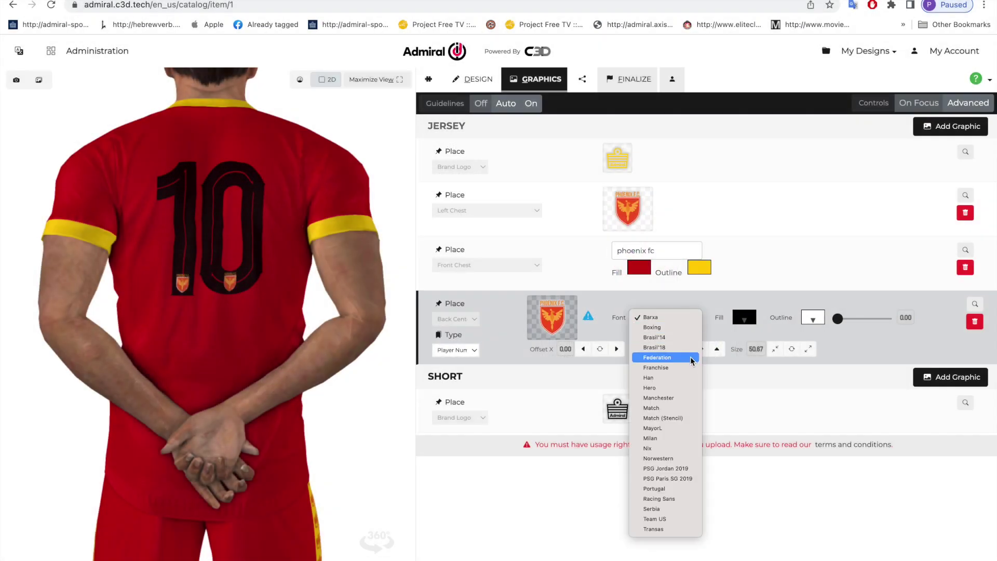
click(672, 388)
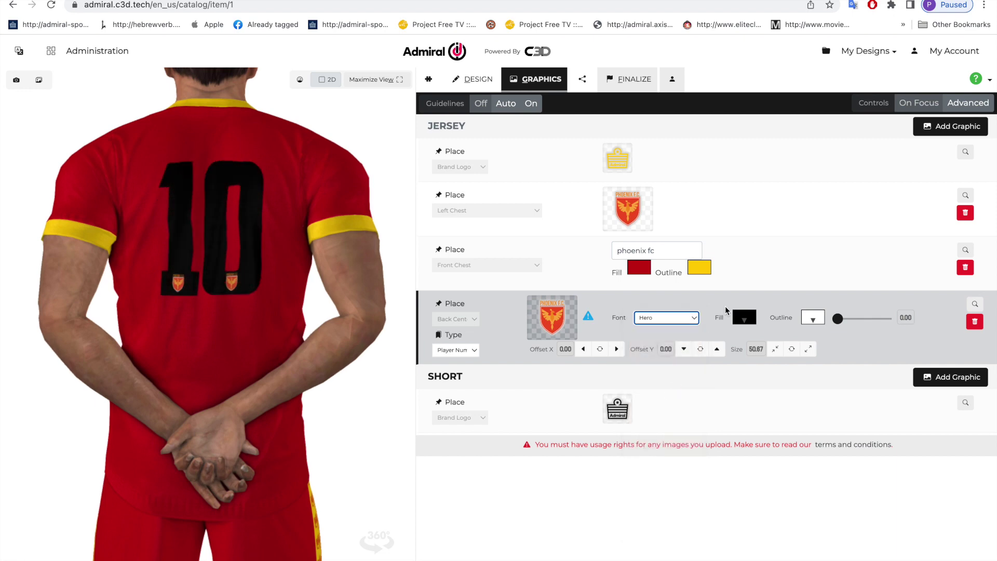
click(848, 319)
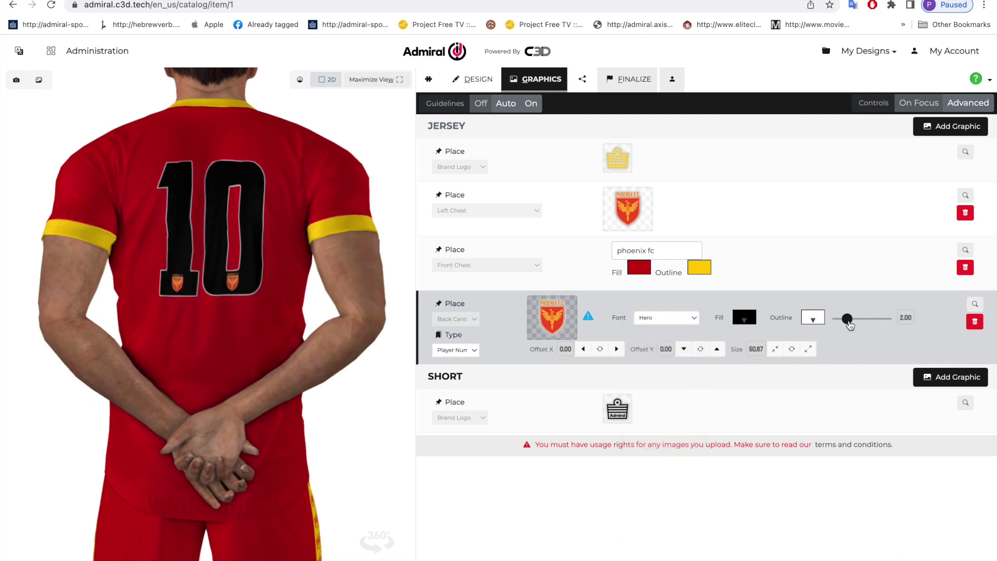
click(813, 320)
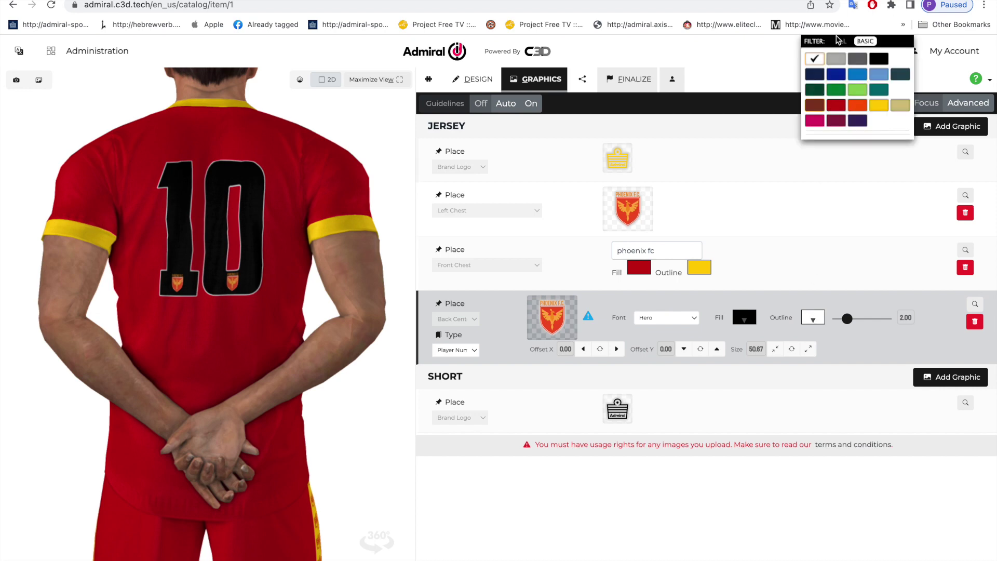
click(874, 107)
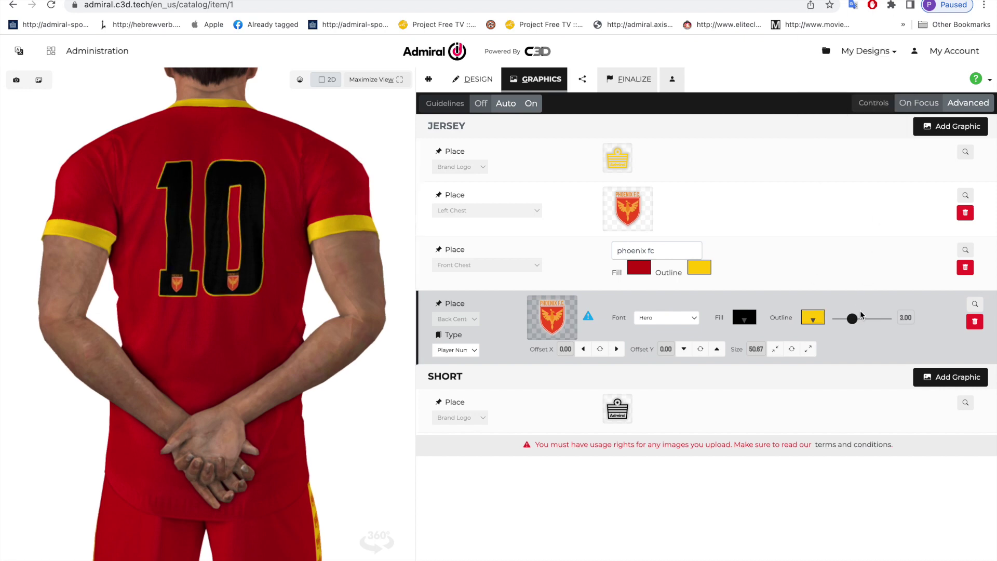
Step: Add a player name graphic to the jersey at the Back Top (Name) place
click(950, 126)
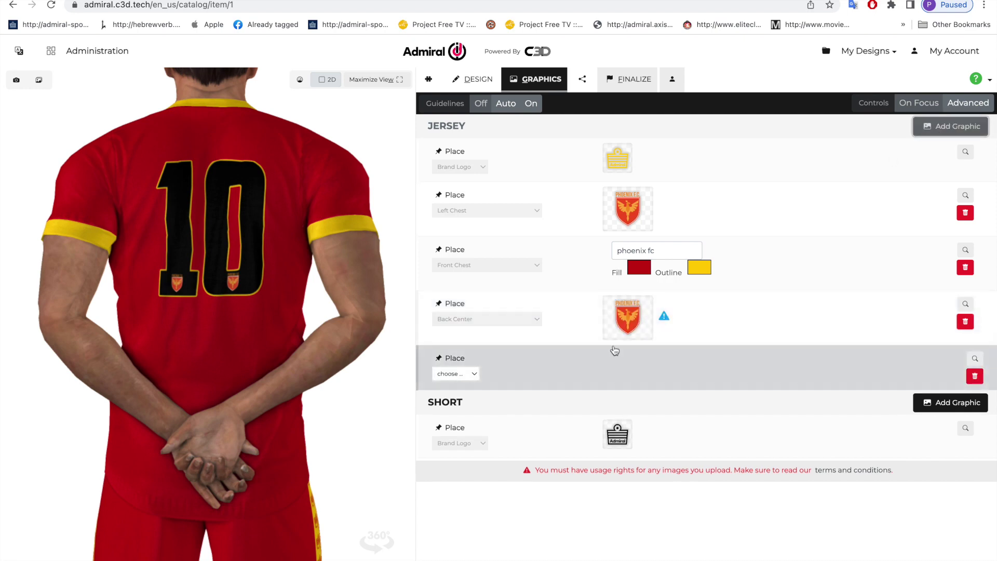
click(471, 374)
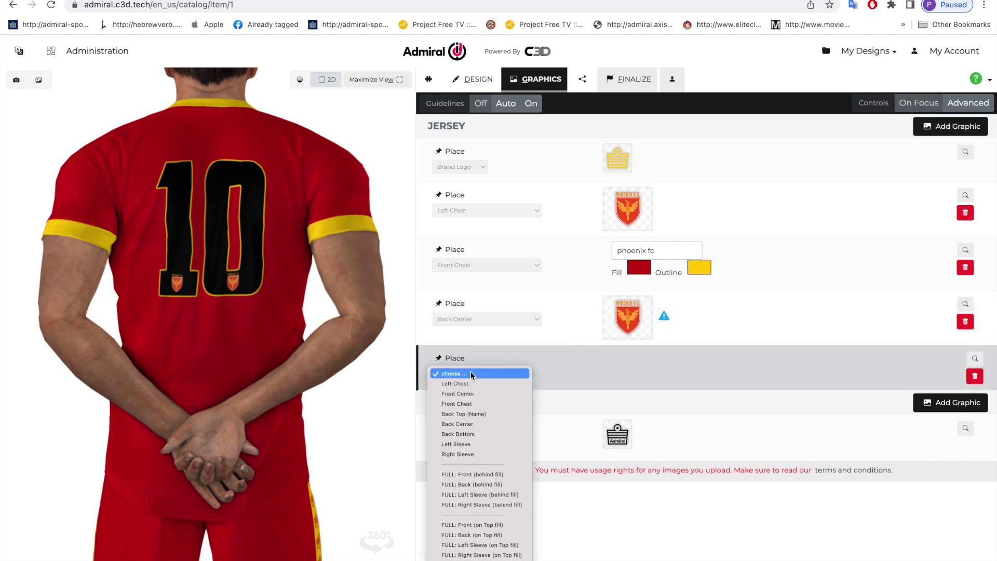
click(482, 414)
Step: Style the player name with the Impact font, Curved Up layout and a yellow outline of 5.00
click(620, 367)
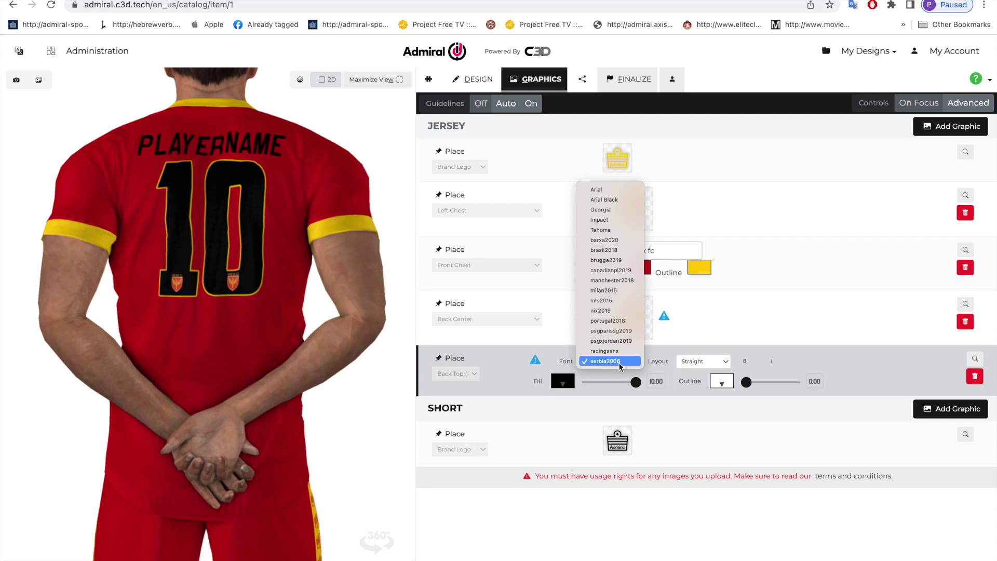
click(613, 270)
click(722, 381)
click(787, 159)
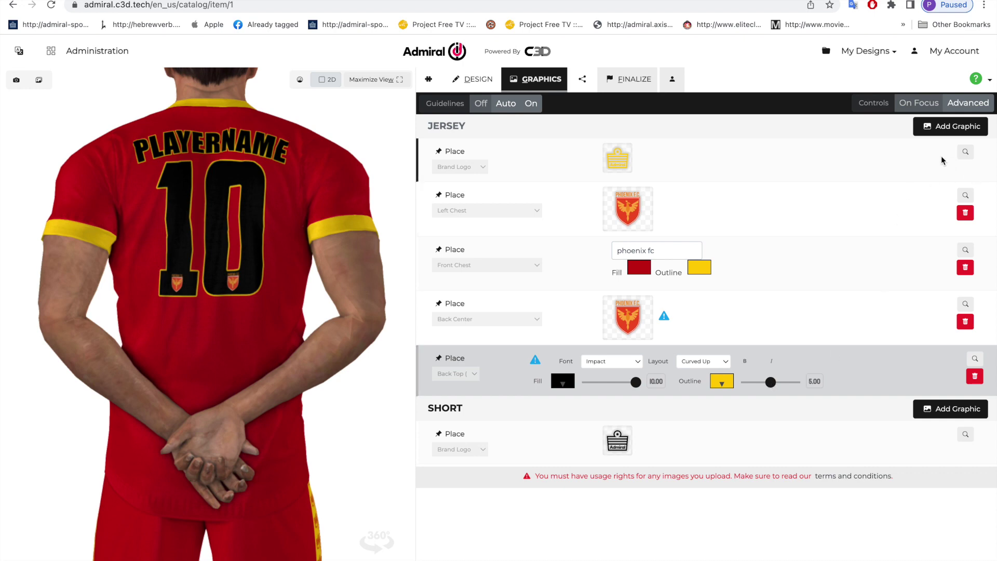
Step: Add a graphic at the jersey's Back Bottom and insert the club badge file download-1.svg from the Desktop
click(950, 126)
click(469, 421)
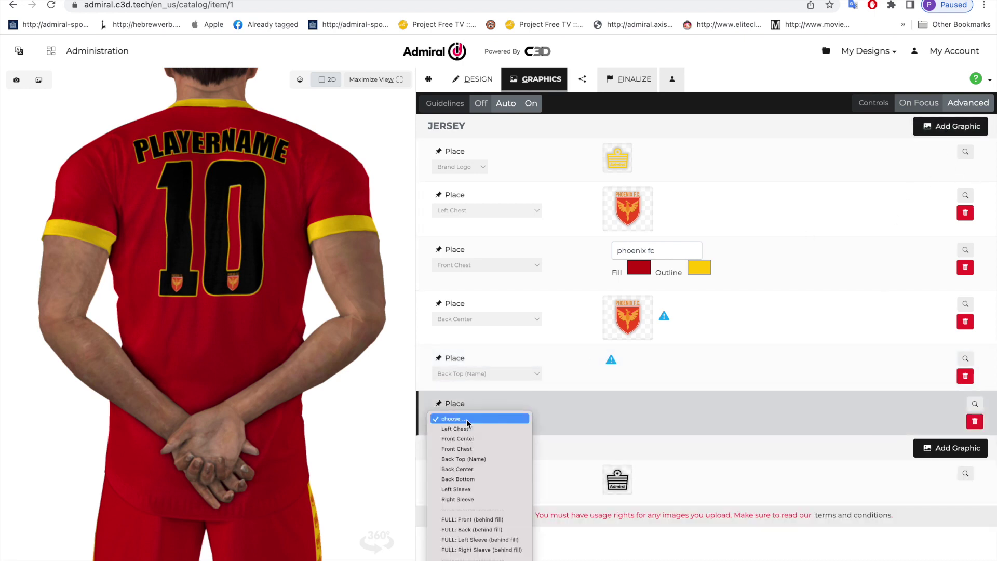
click(468, 479)
click(472, 451)
click(470, 450)
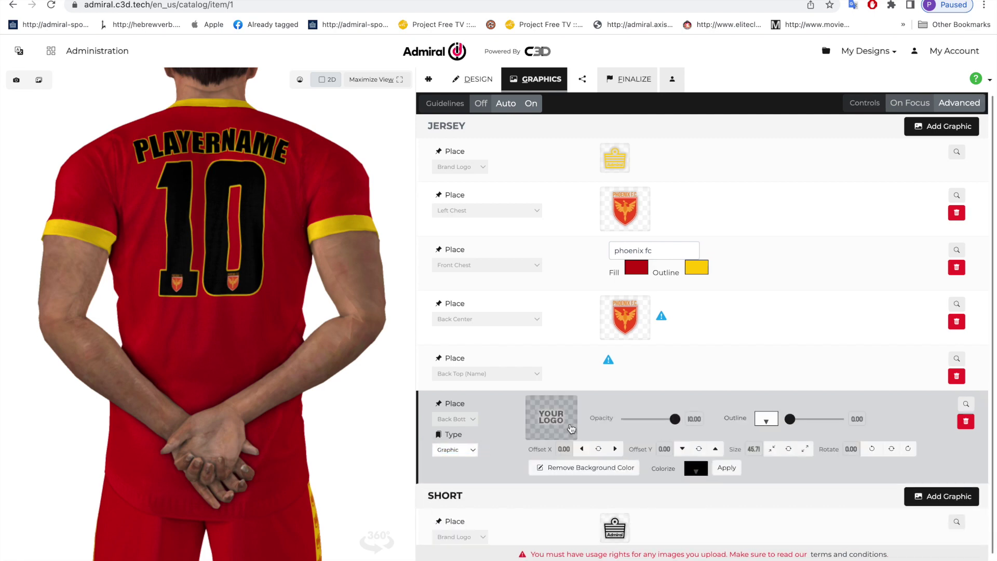
click(551, 422)
click(453, 194)
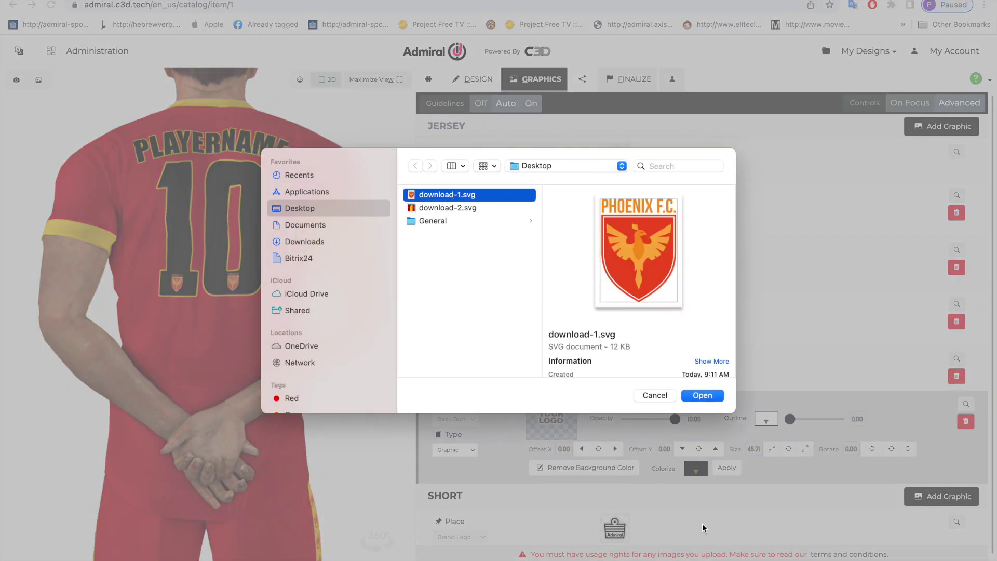
click(703, 395)
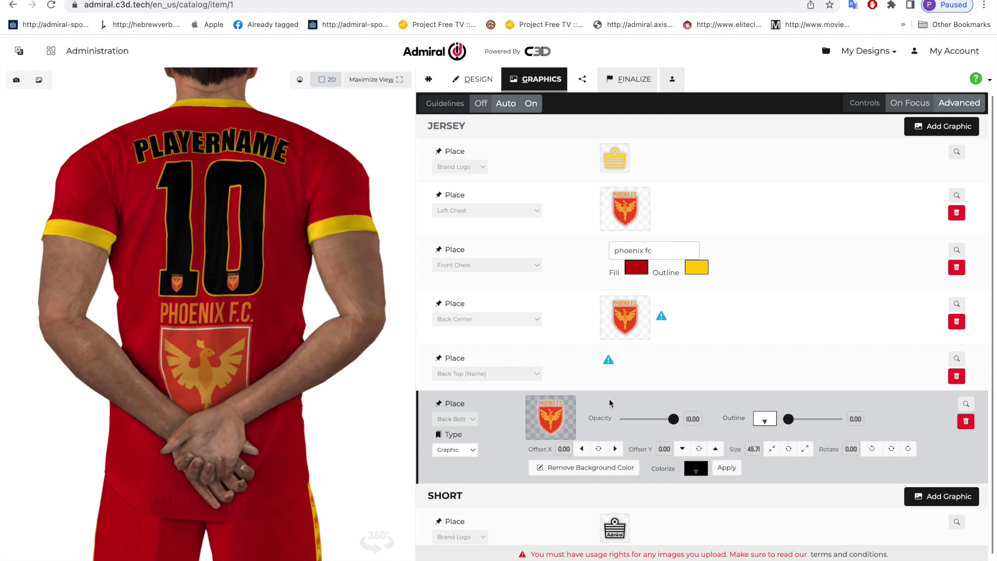
Step: Hide the mannequin, then set the Back Bottom badge's opacity to 5.00 and its Offset Y to 10.00
click(175, 559)
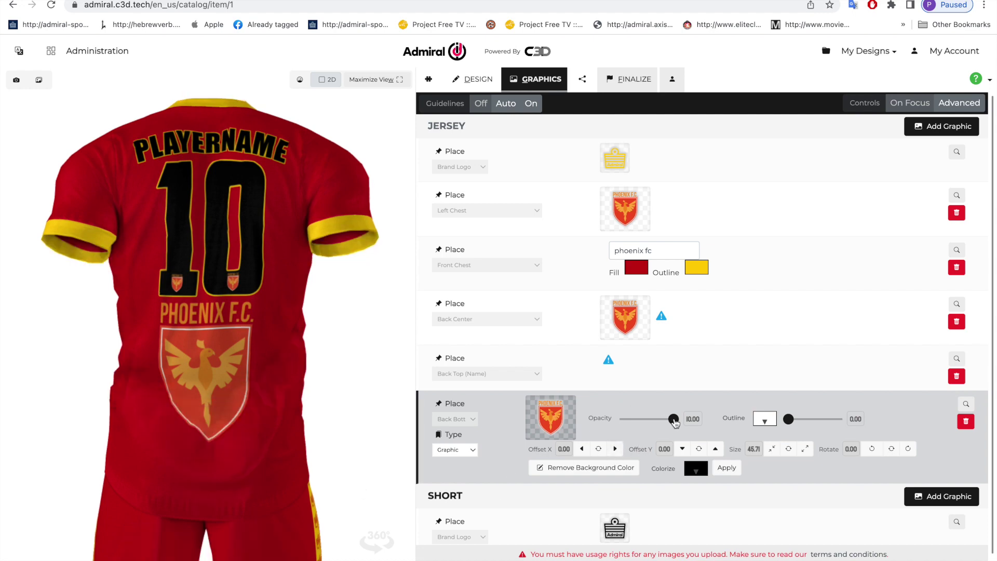
drag(673, 420, 648, 424)
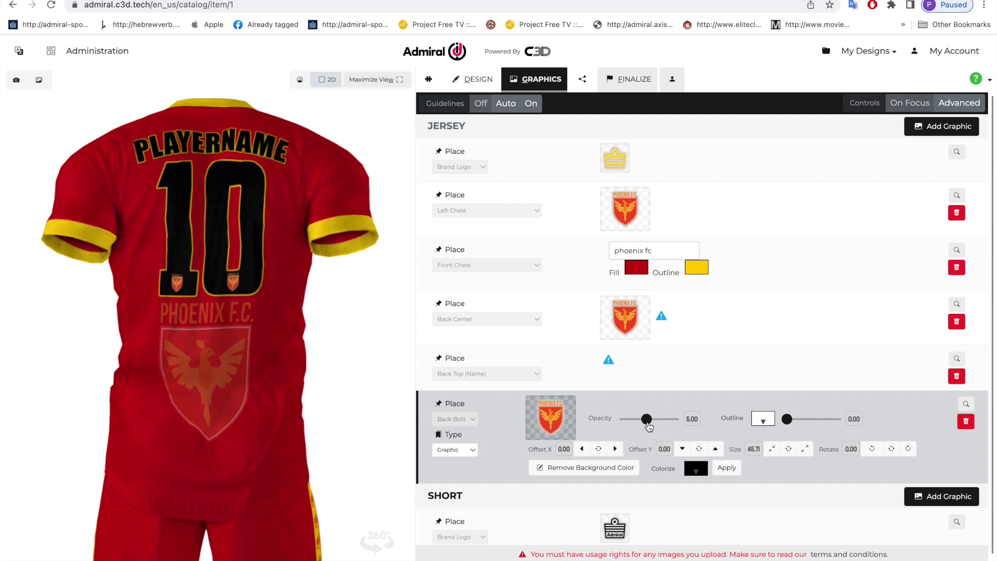
click(683, 449)
click(683, 449)
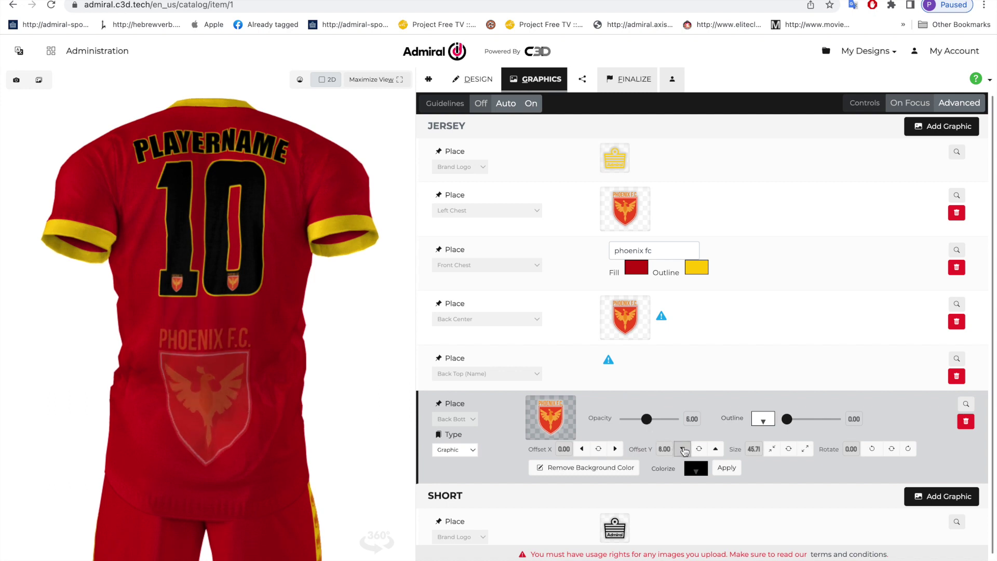
click(683, 449)
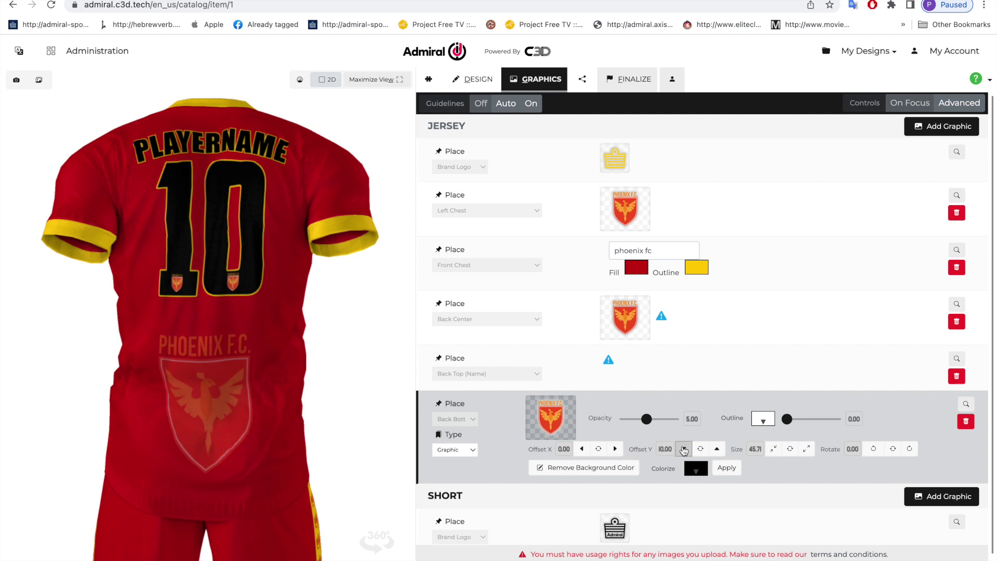
Step: Add a new graphic entry to the short and change the short's brand logo fill to yellow
scroll(827, 404, down, 1)
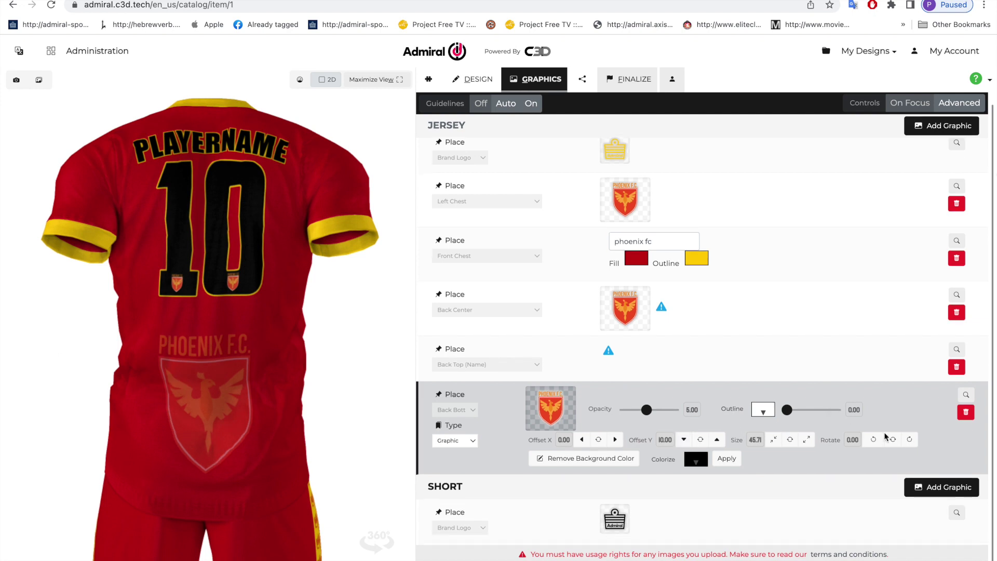
click(942, 487)
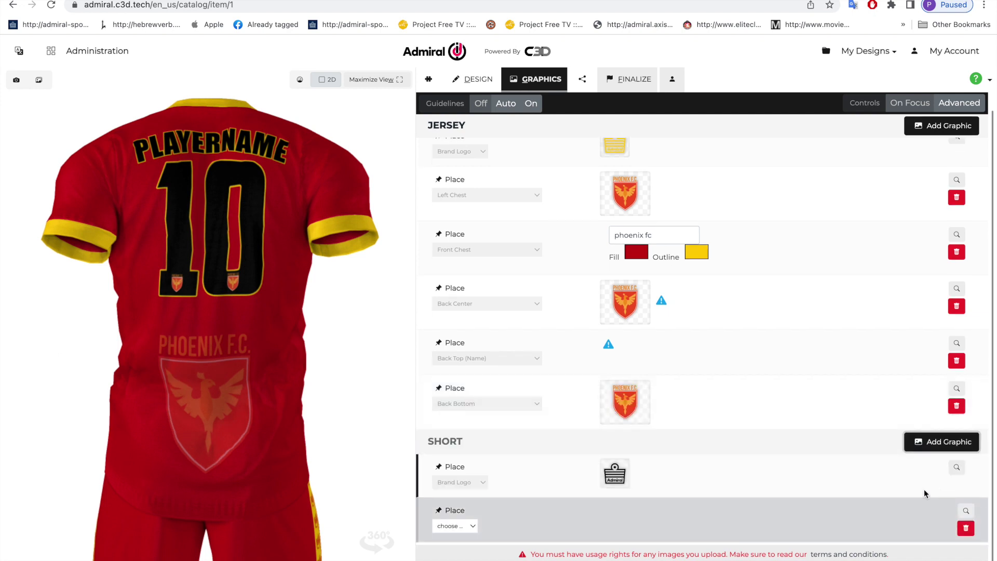
click(609, 484)
click(593, 473)
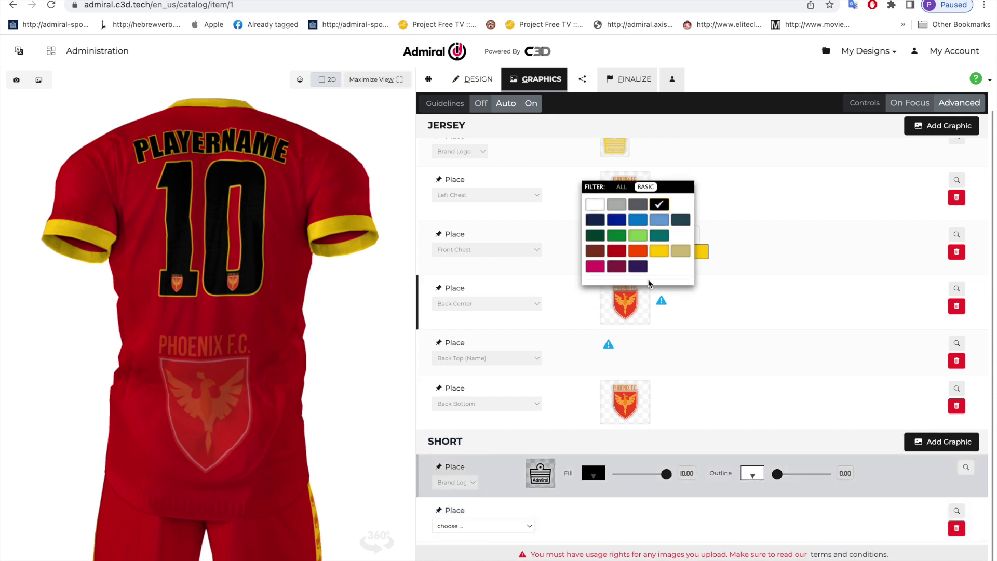
click(659, 251)
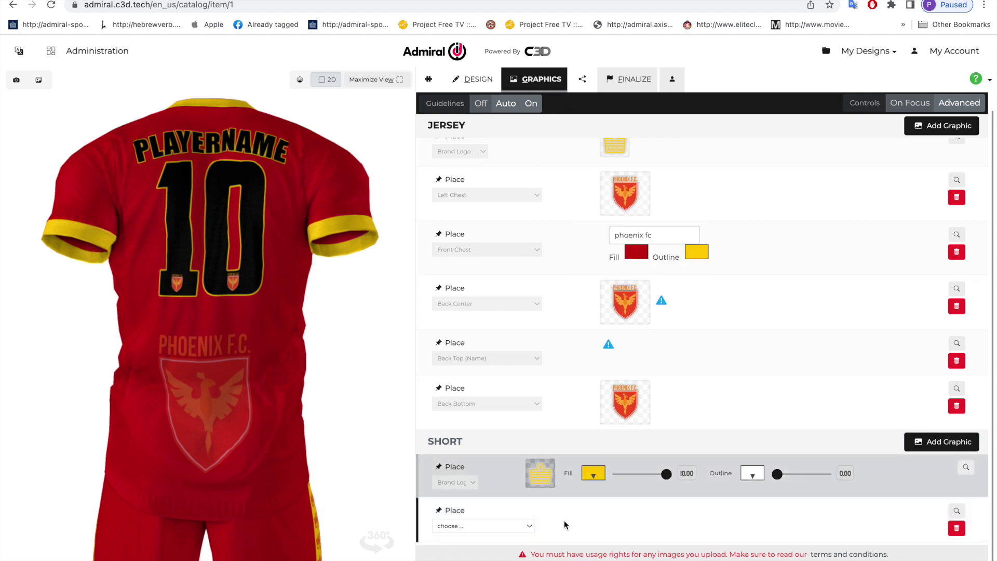
Step: Place the new short graphic on the Right Leg as type Graphic, using download-1.svg from the Desktop
click(529, 525)
click(525, 536)
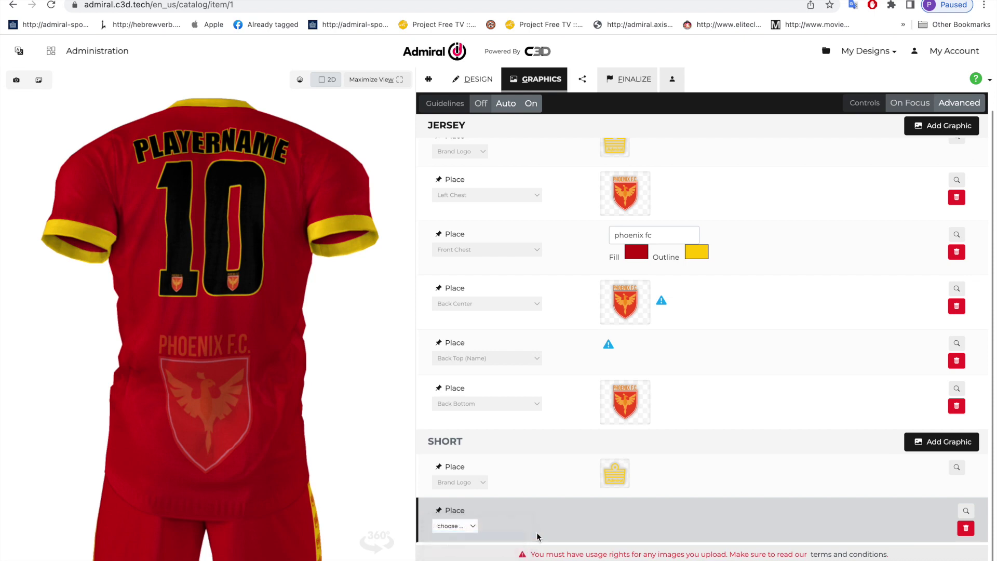
click(457, 531)
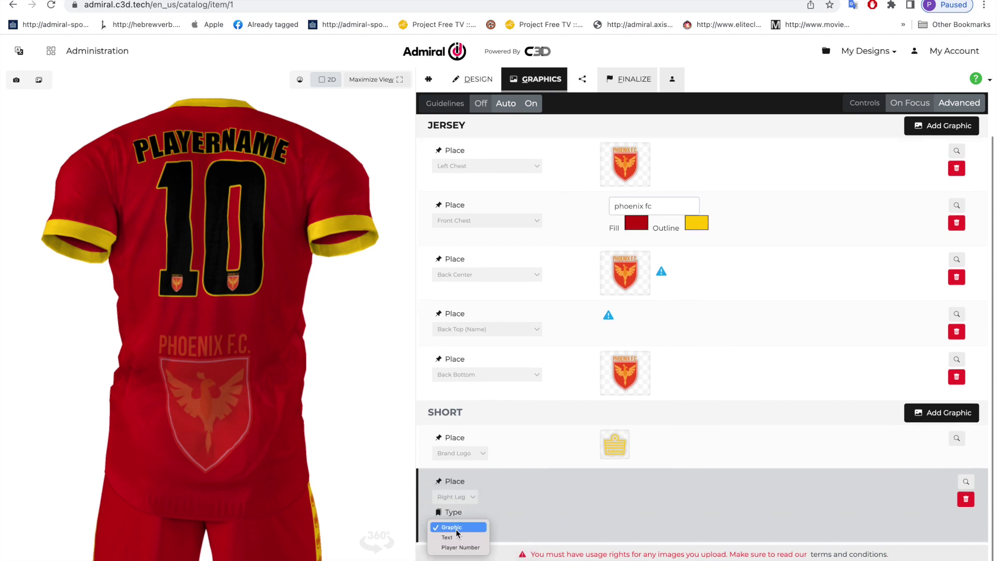
click(457, 528)
click(555, 504)
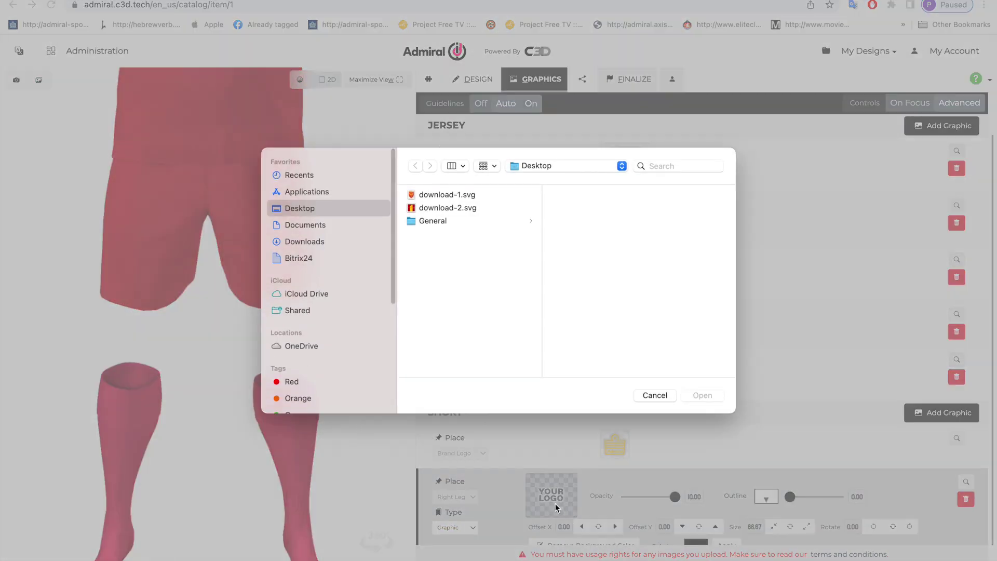
click(488, 195)
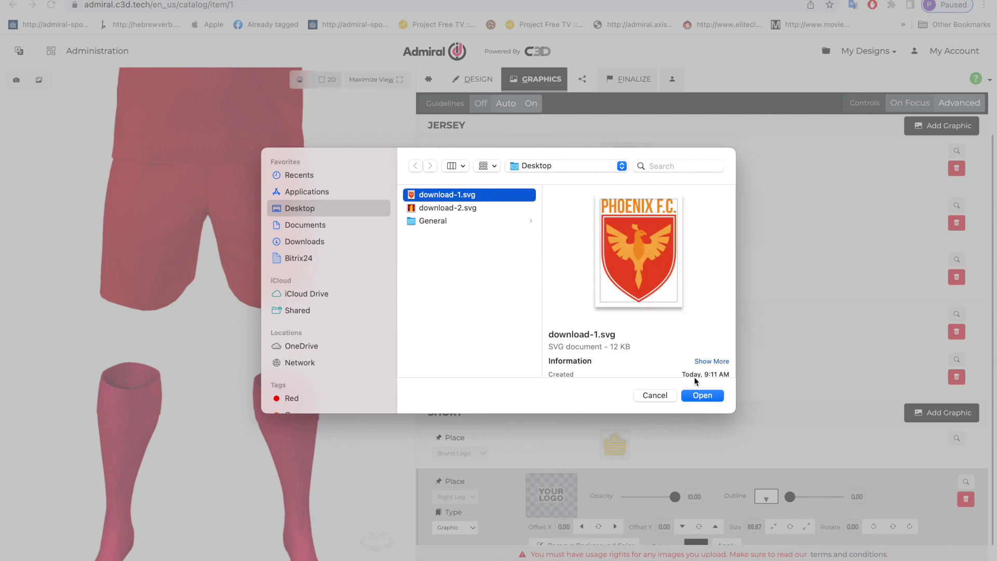
click(702, 396)
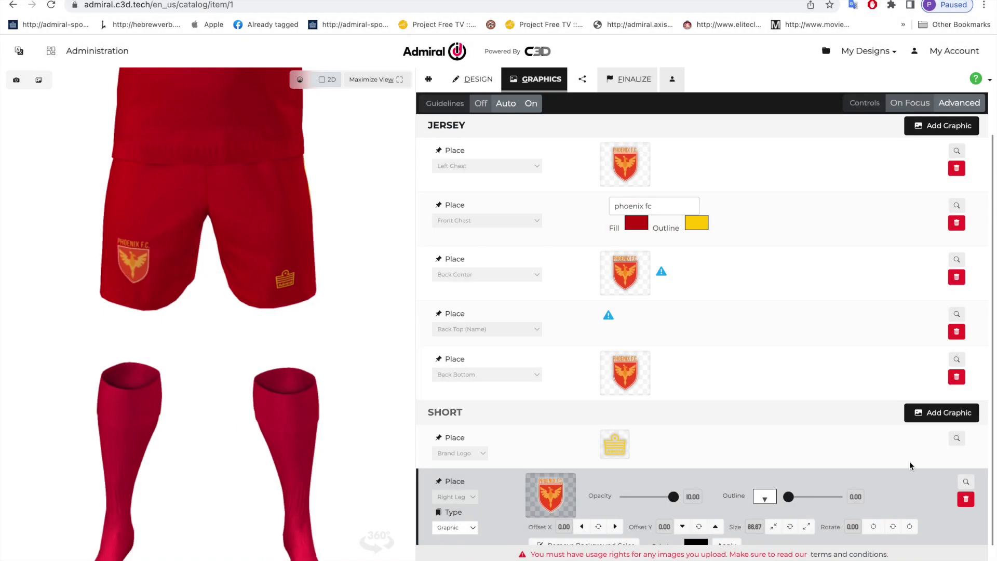
Step: Add another graphic to the short at the Left Leg and make it a Player Number
click(949, 414)
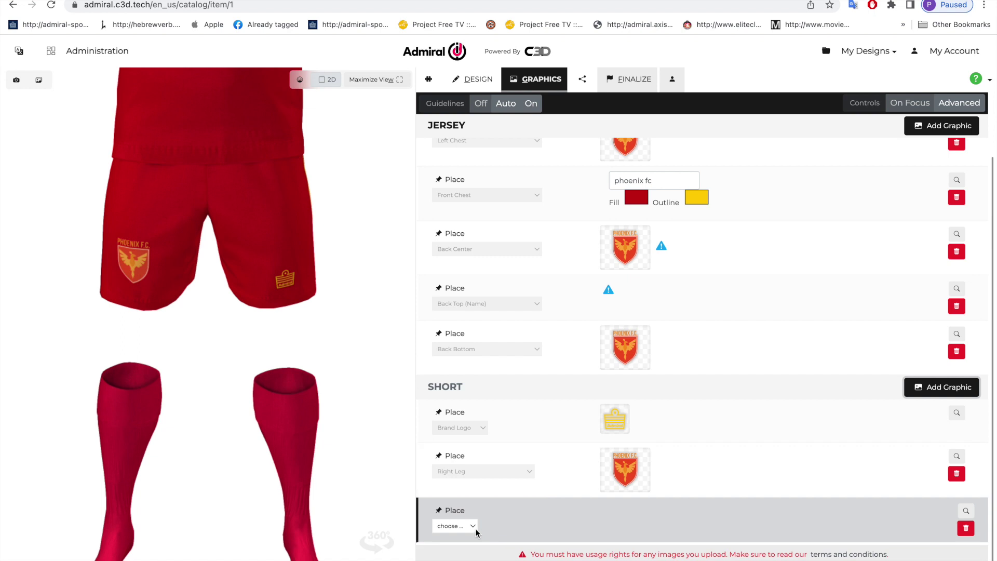
click(473, 527)
click(453, 545)
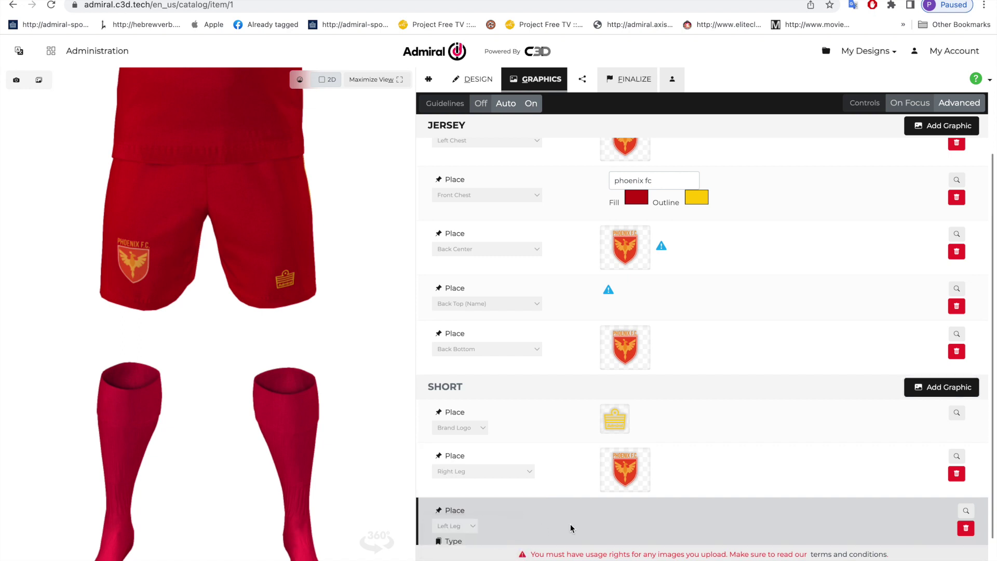
click(455, 527)
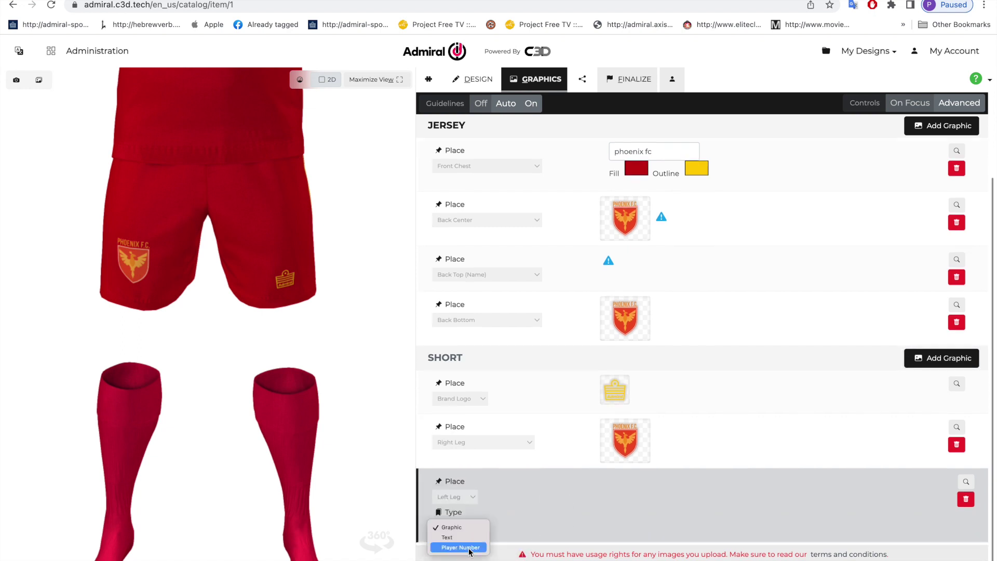
click(459, 547)
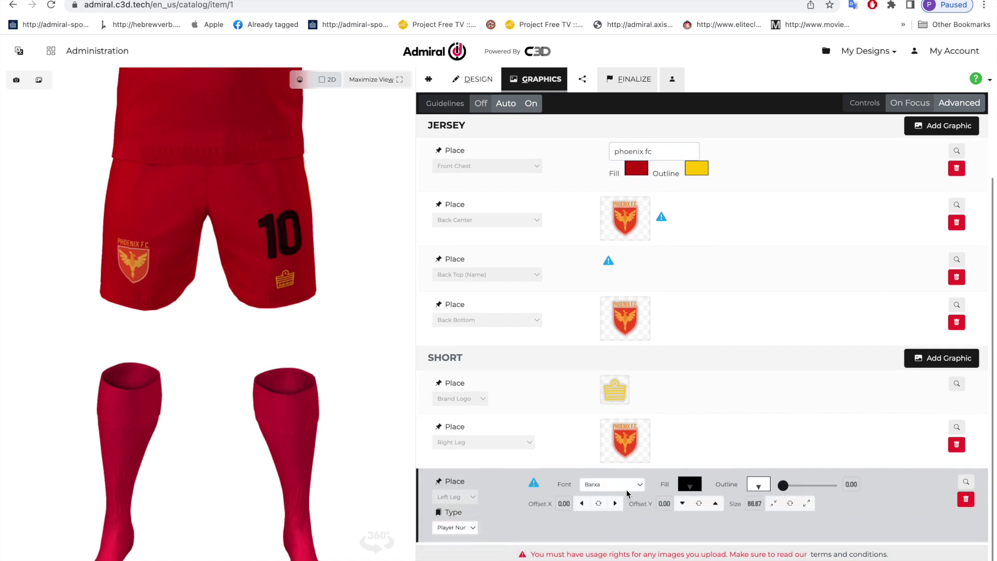
Step: Give the short's Left Leg player number a yellow outline of 4.00
click(759, 490)
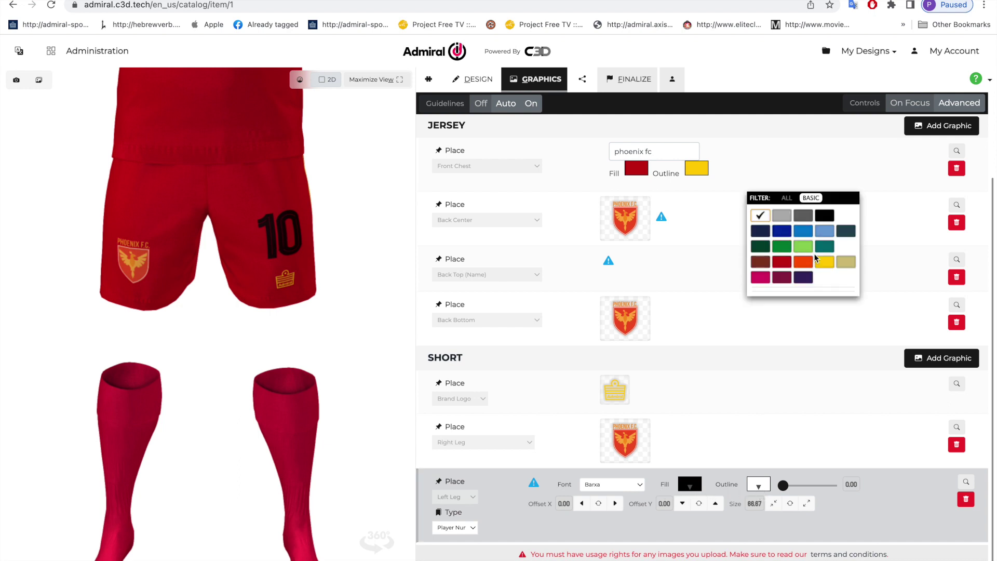
click(824, 262)
drag(782, 485, 802, 486)
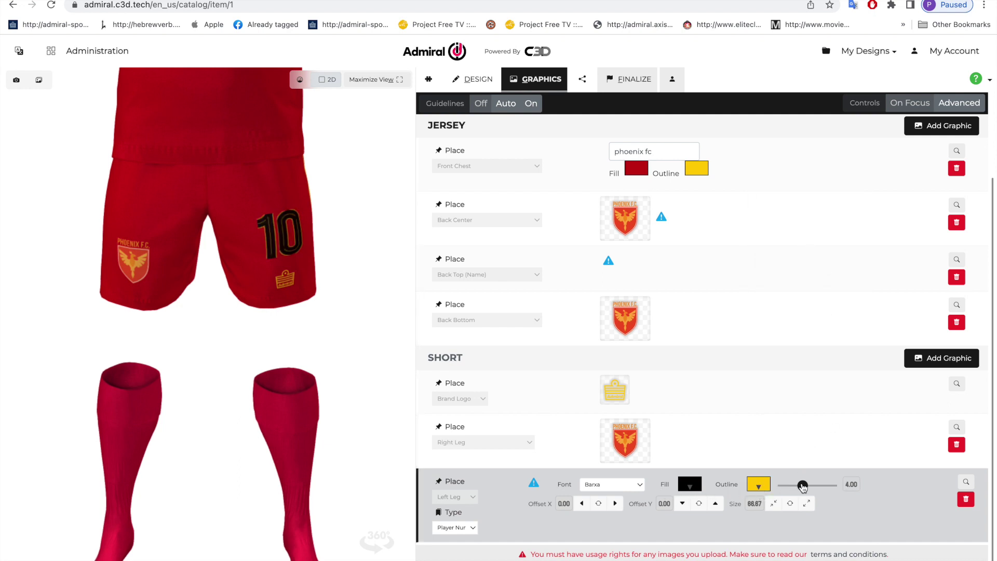
Step: Turn the kit to its side, try several short designs including 19001 and 19002, and choose 19003
click(480, 82)
drag(194, 391, 265, 386)
scroll(621, 445, down, 4)
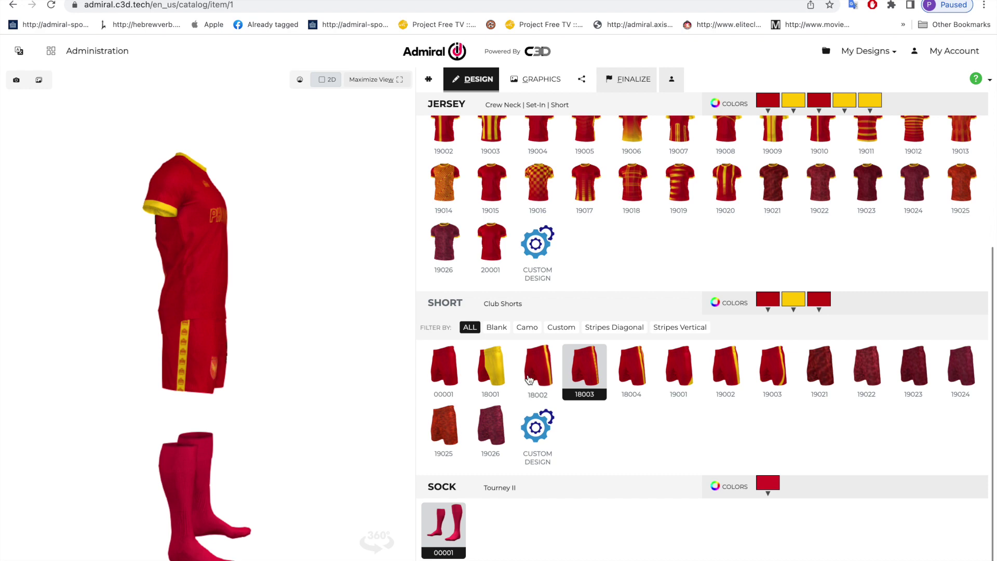
click(553, 373)
click(594, 366)
click(681, 372)
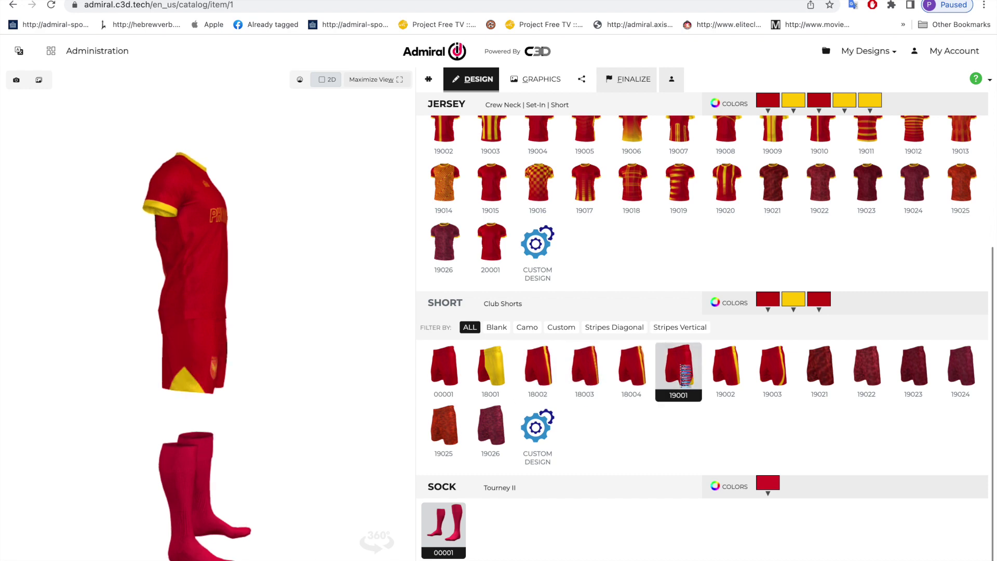
click(725, 366)
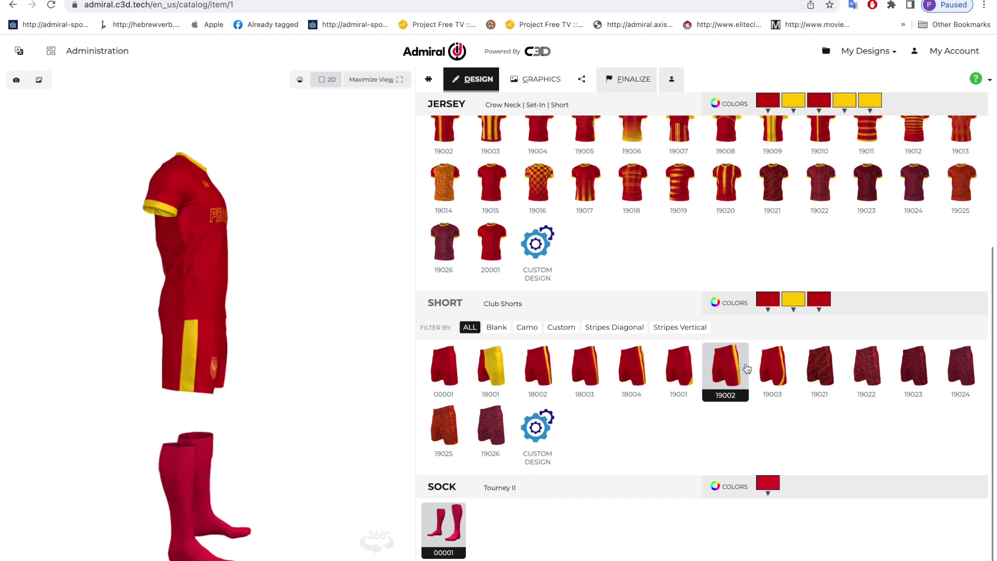
click(778, 368)
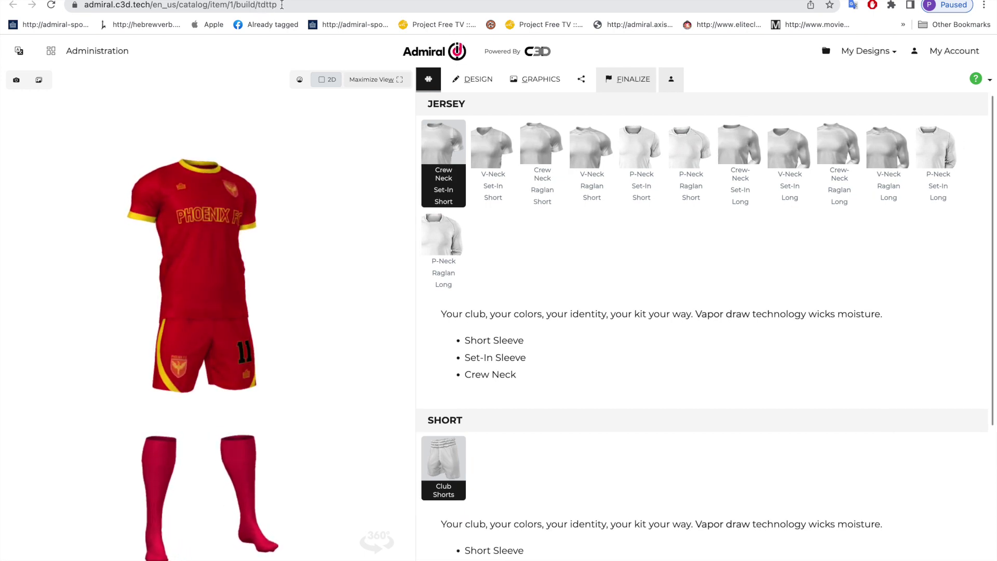
Step: In the saved build opened from its link, change the jersey's first color to white
drag(256, 5, 275, 5)
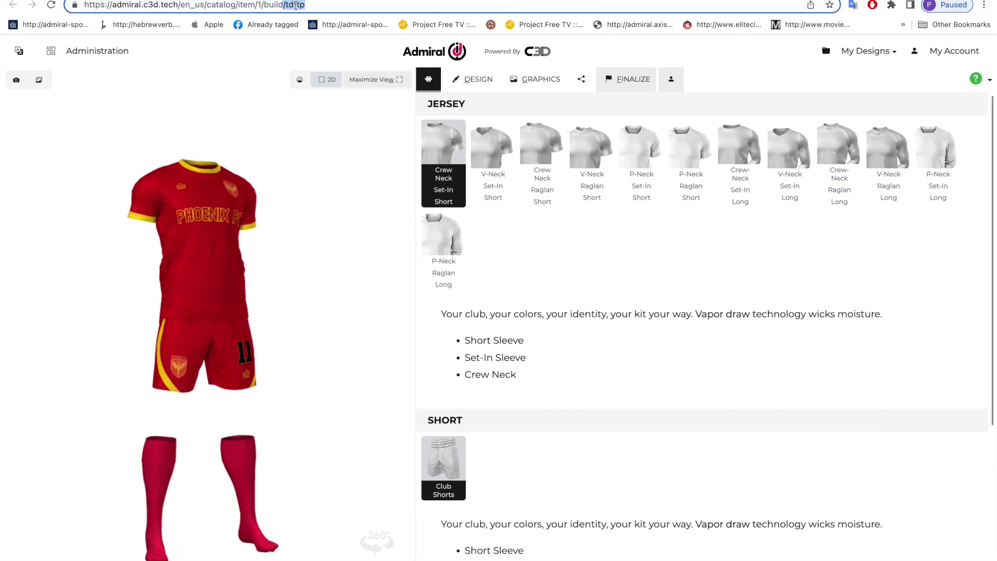
click(474, 79)
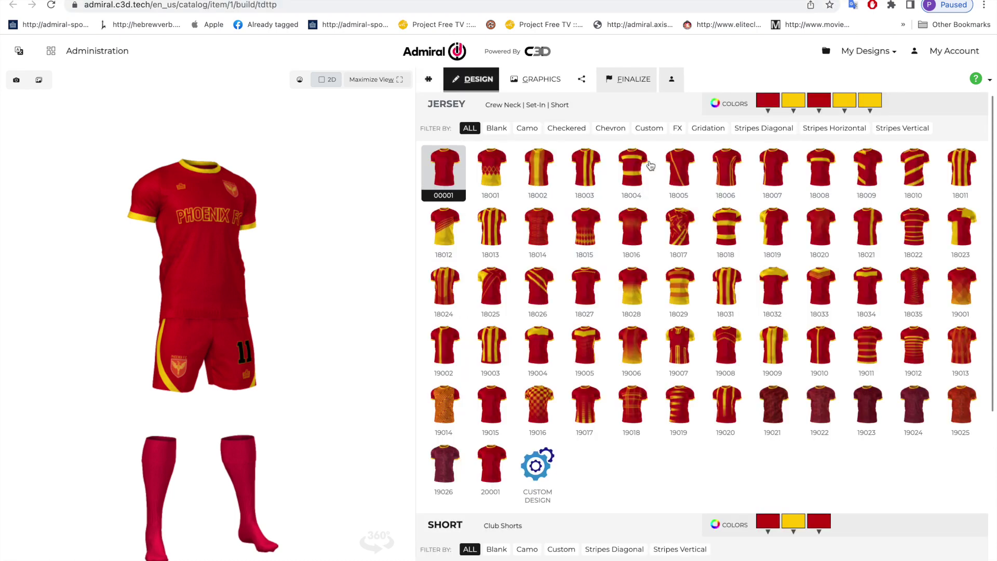
click(771, 112)
click(771, 136)
Step: Change the short's first color and the sock color to white and rotate the kit to inspect it
scroll(591, 306, down, 2)
scroll(591, 306, down, 1)
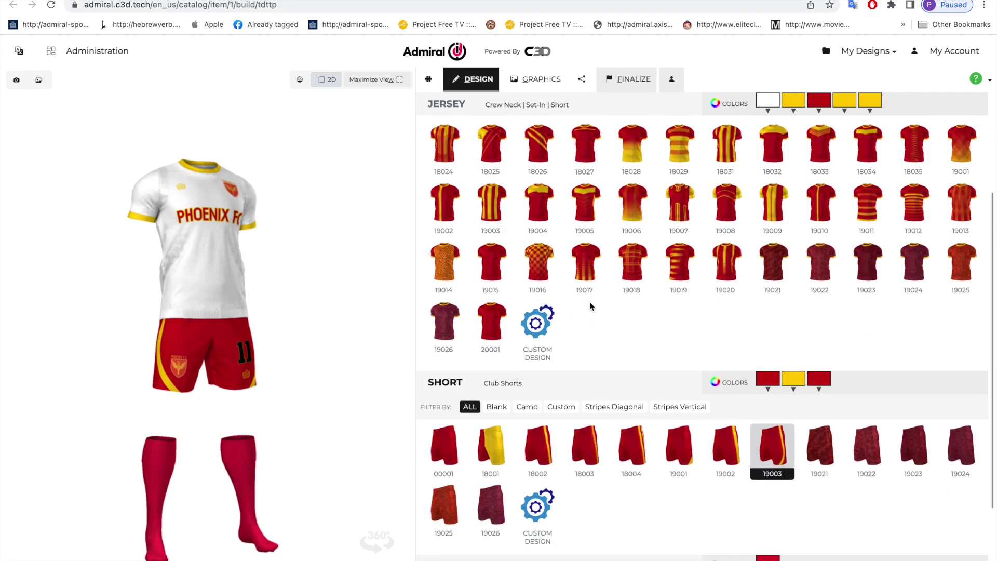
click(770, 385)
click(770, 110)
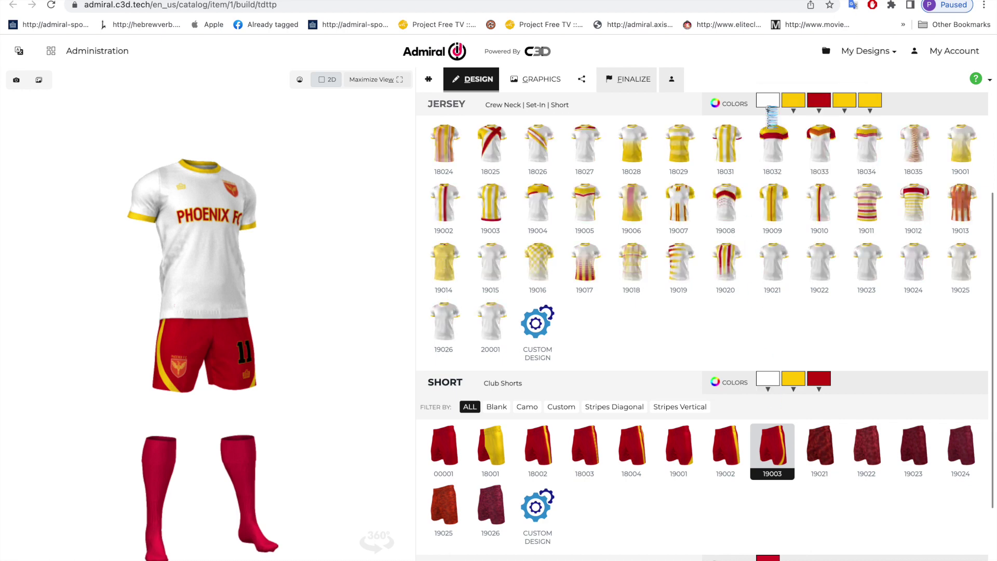
click(767, 558)
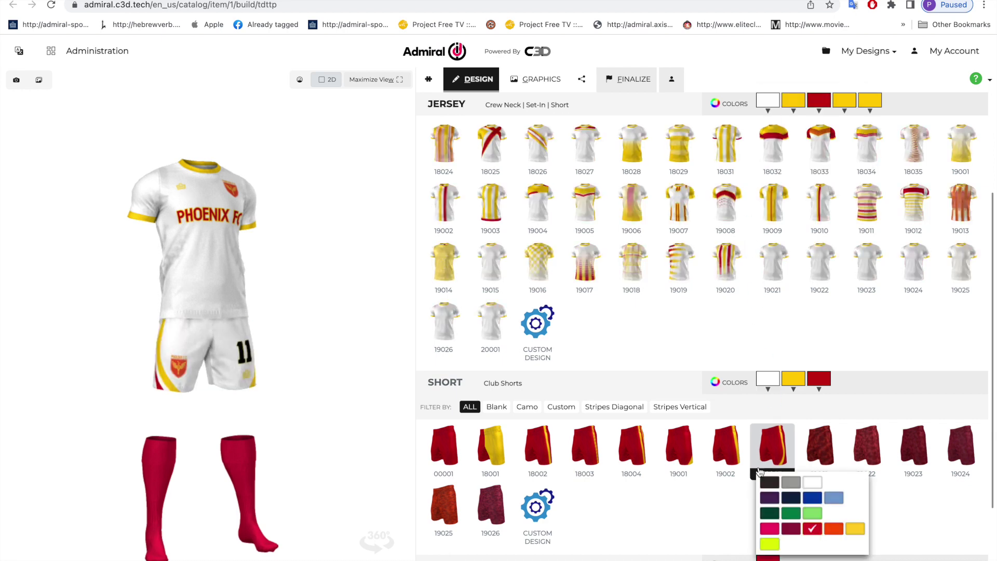
click(811, 483)
drag(205, 338, 256, 338)
drag(489, 348, 193, 339)
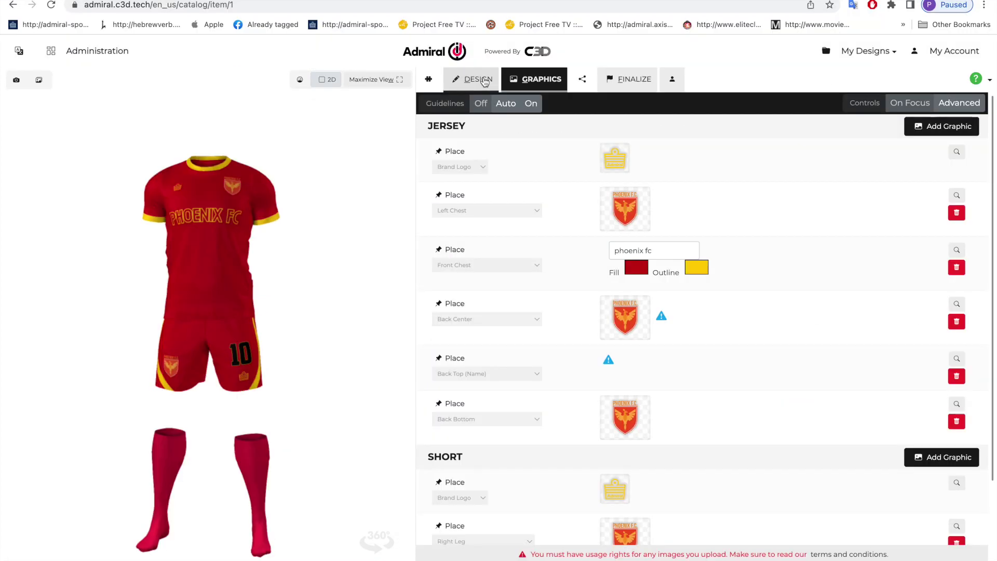
Step: Return to the original red kit's designs and open the Custom Design option for the jersey
click(483, 81)
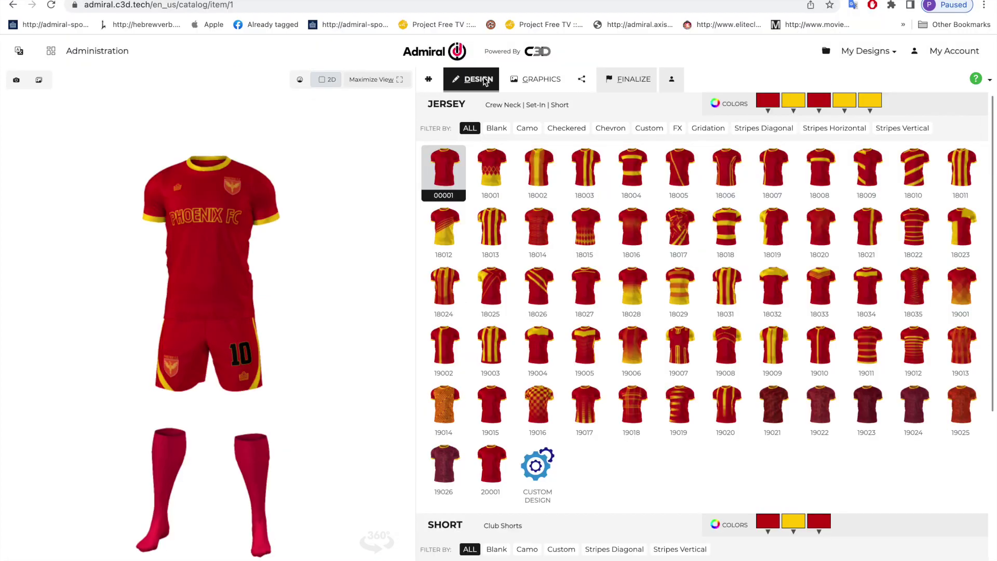
click(538, 478)
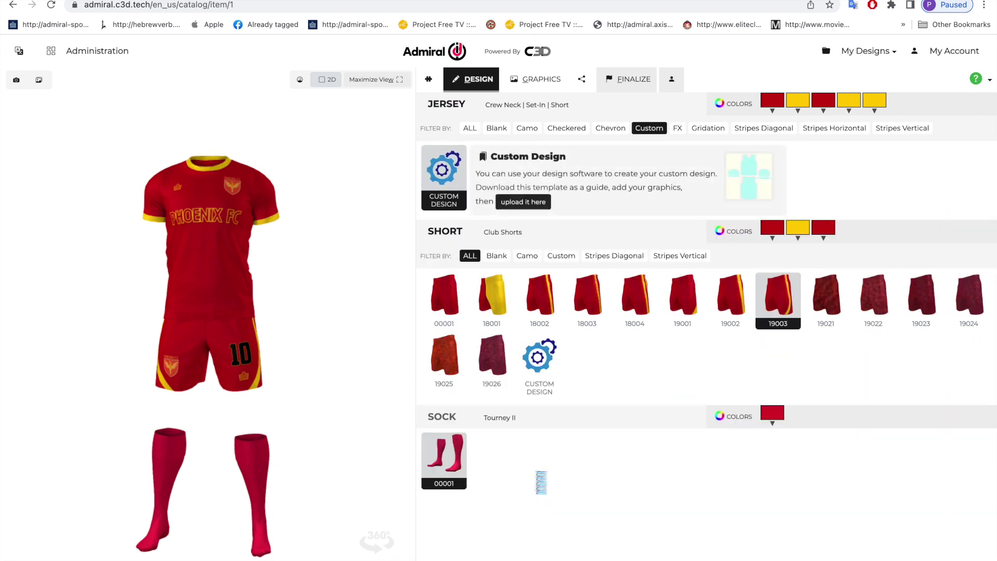
Step: Upload download-2.svg as the jersey's custom design and turn the kit to inspect it
click(532, 207)
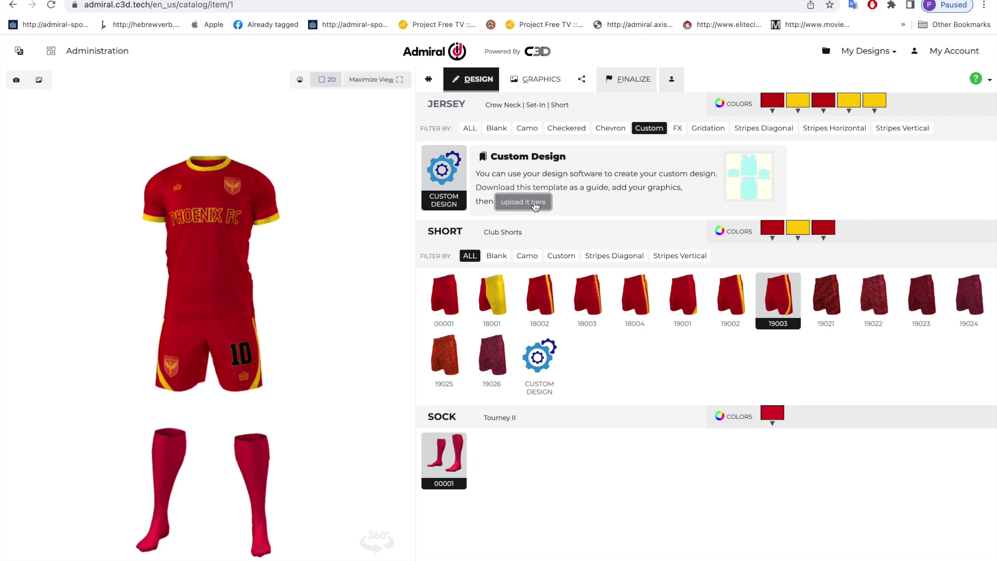
click(446, 208)
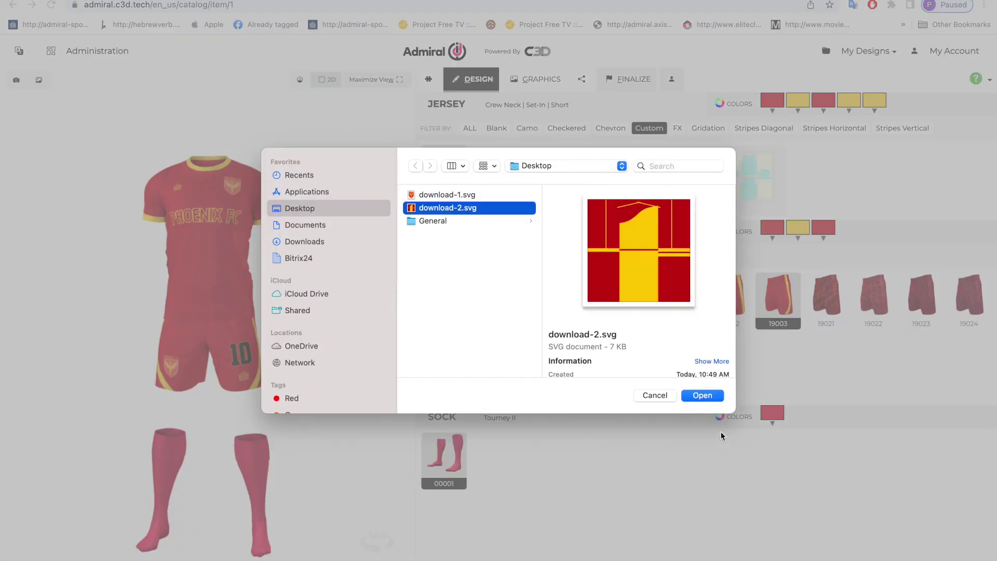
click(703, 396)
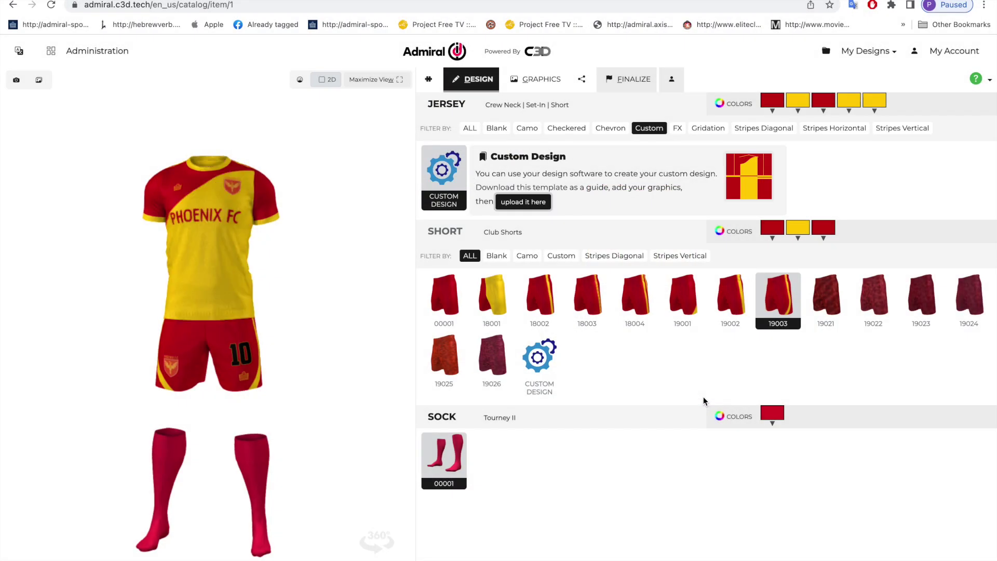
drag(191, 253, 208, 269)
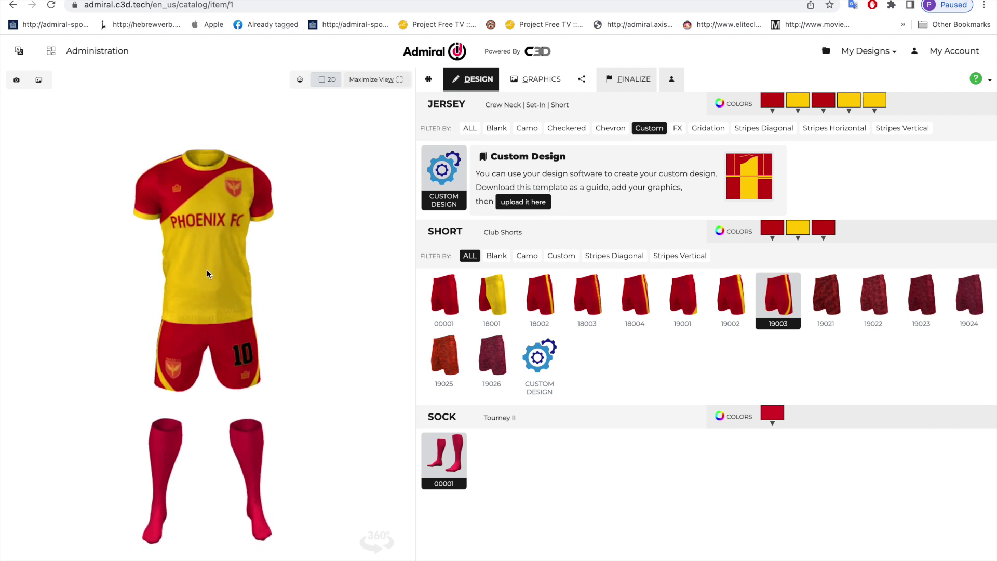
Step: Add the product tags "Phoenix FC" and "Home Kit" to the design
click(539, 83)
click(581, 80)
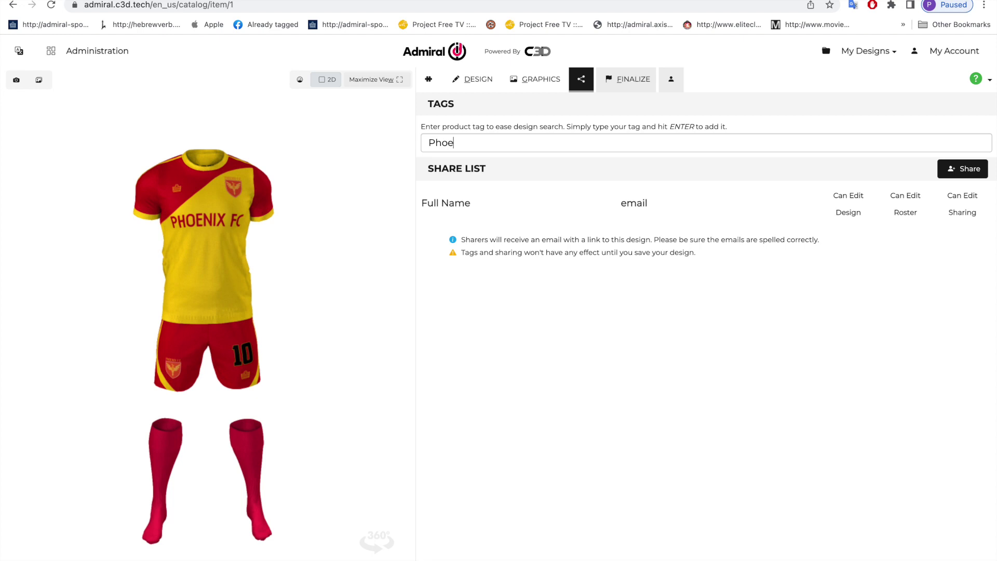
text(Phoenix FC)
key(Return)
text(Home Kit)
key(Return)
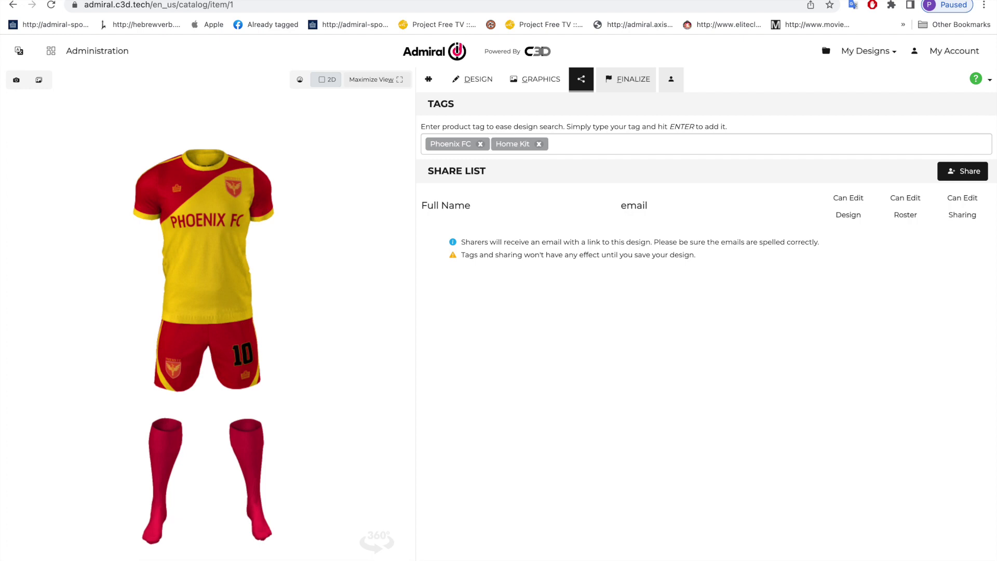
Step: Add a person to the design's share list with their full name and e-mail
click(961, 172)
click(555, 235)
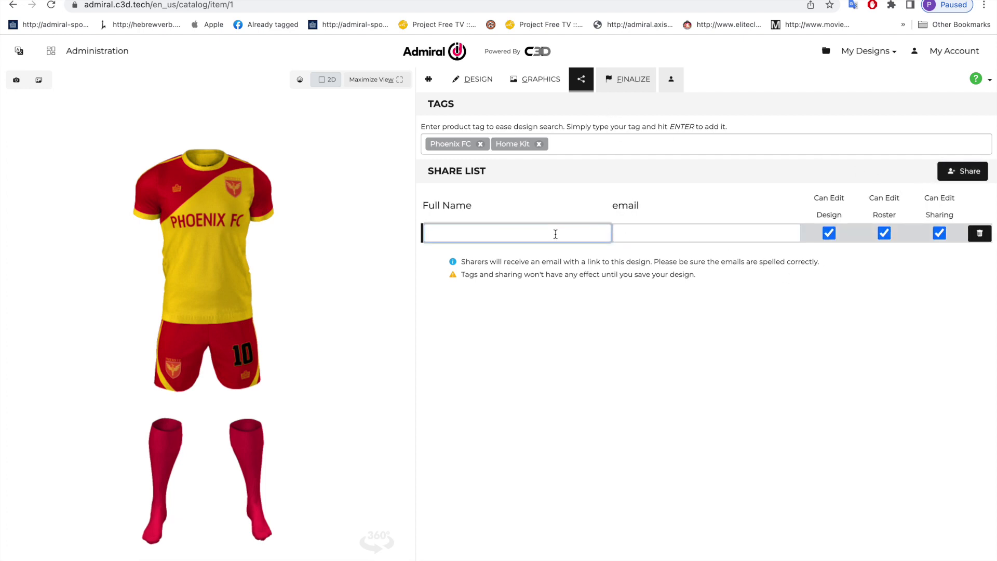
click(646, 233)
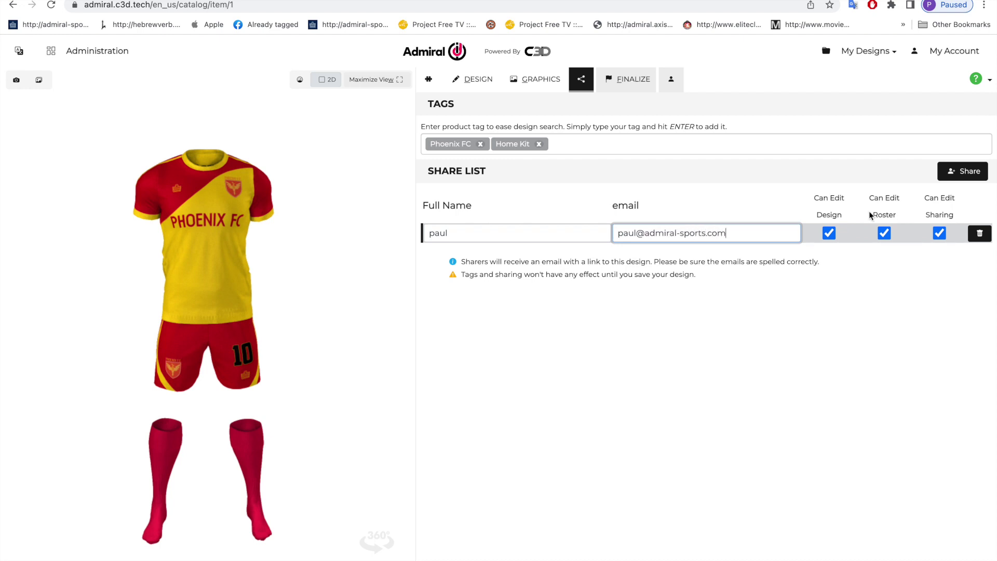
Step: Switch the sharer's design, roster and sharing edit rights off and back on, and add and remove a second sharer
click(829, 233)
click(882, 234)
click(939, 234)
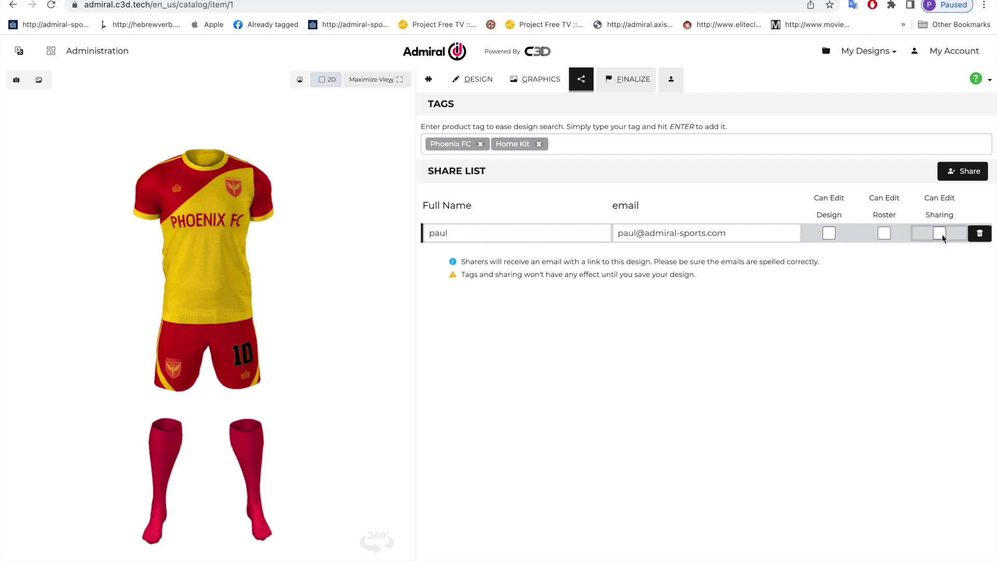
click(940, 235)
click(885, 235)
click(826, 237)
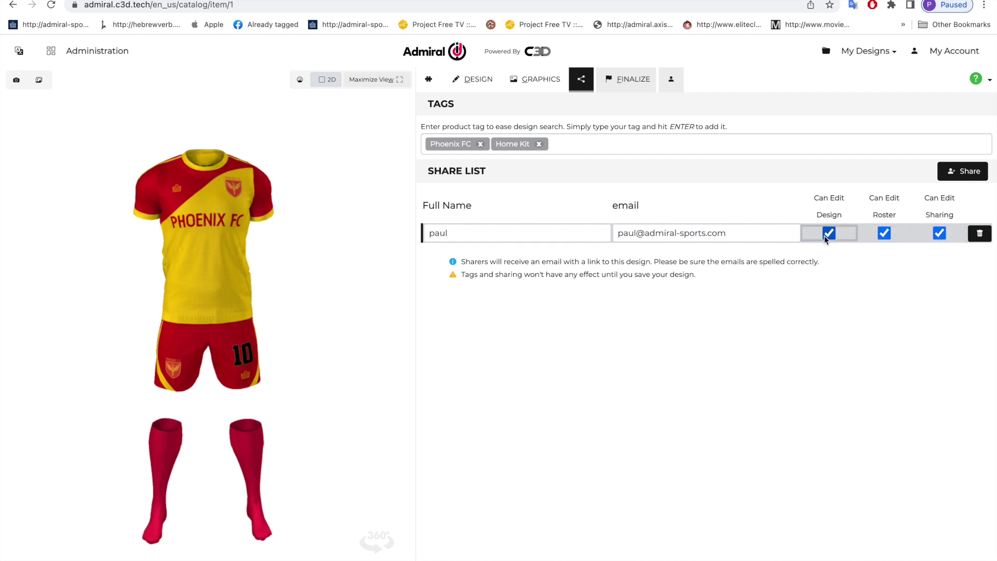
click(970, 178)
click(979, 253)
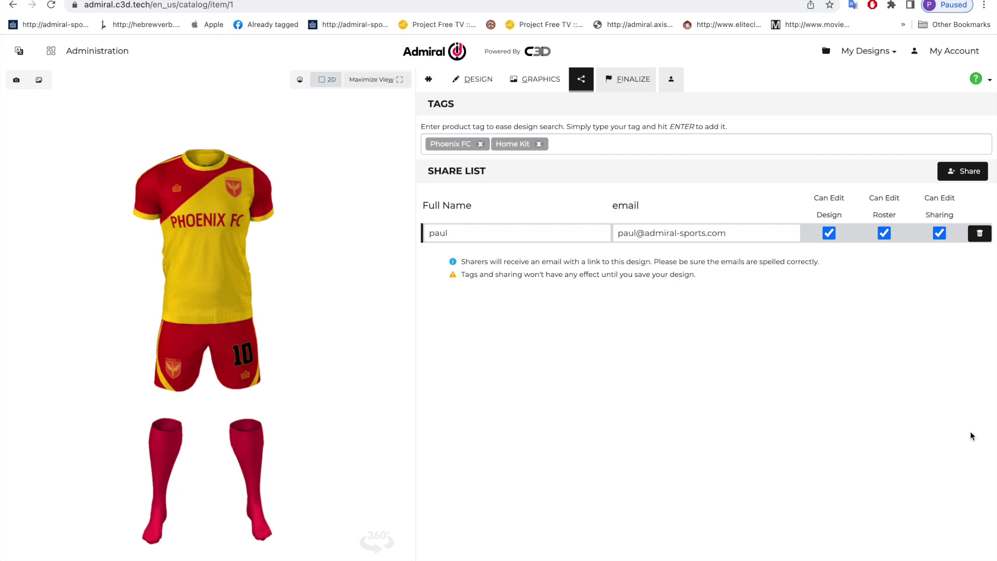
Step: Add a roster member to team "U10 Boys" with the player's full name, e-mail, number 11 and name for the graphics
click(629, 78)
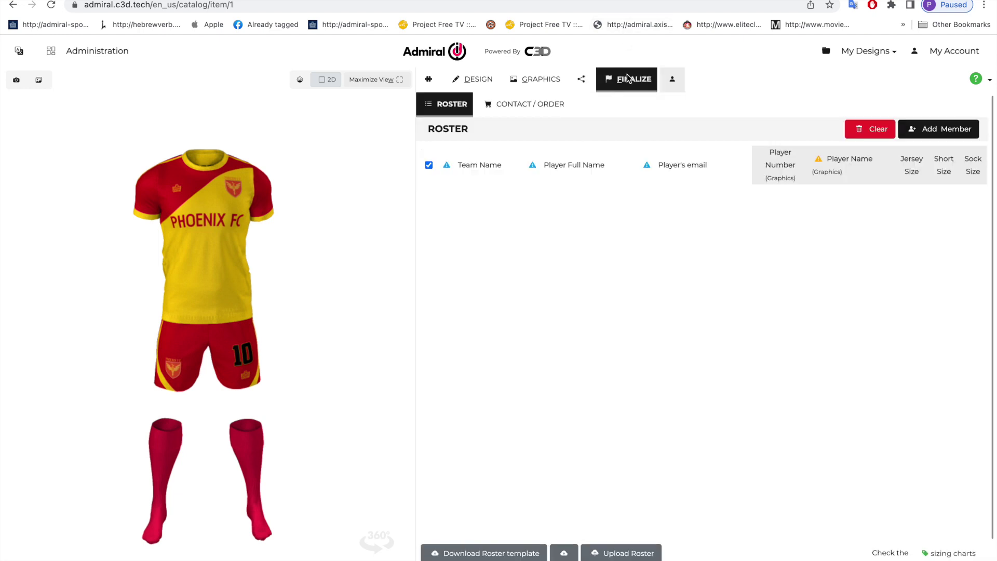
click(951, 136)
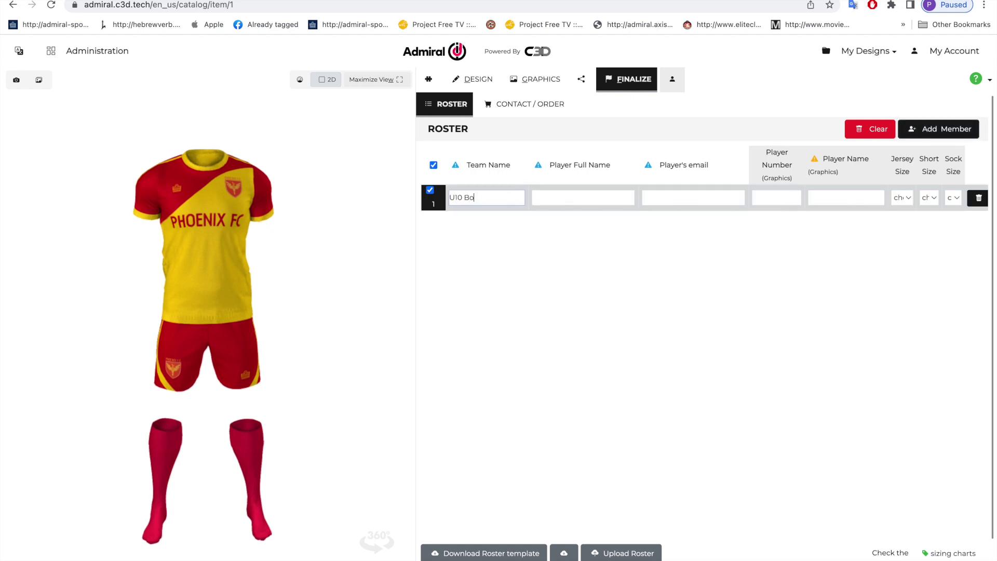
click(550, 200)
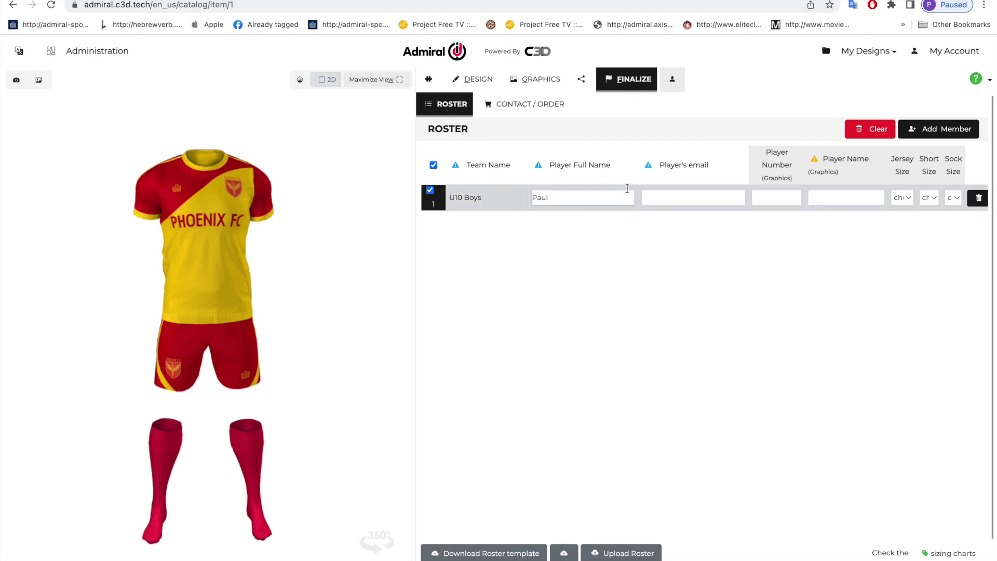
click(667, 199)
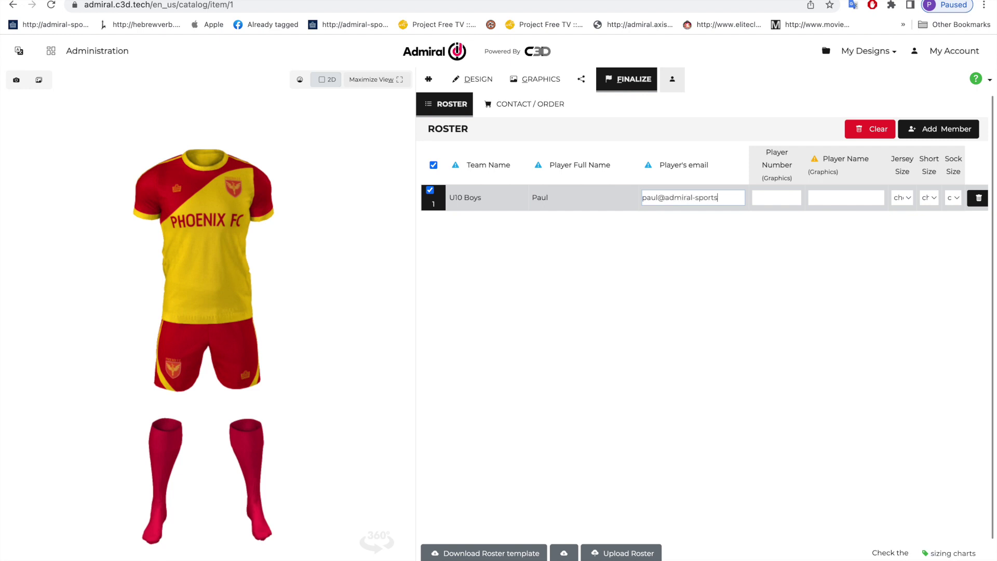
click(788, 198)
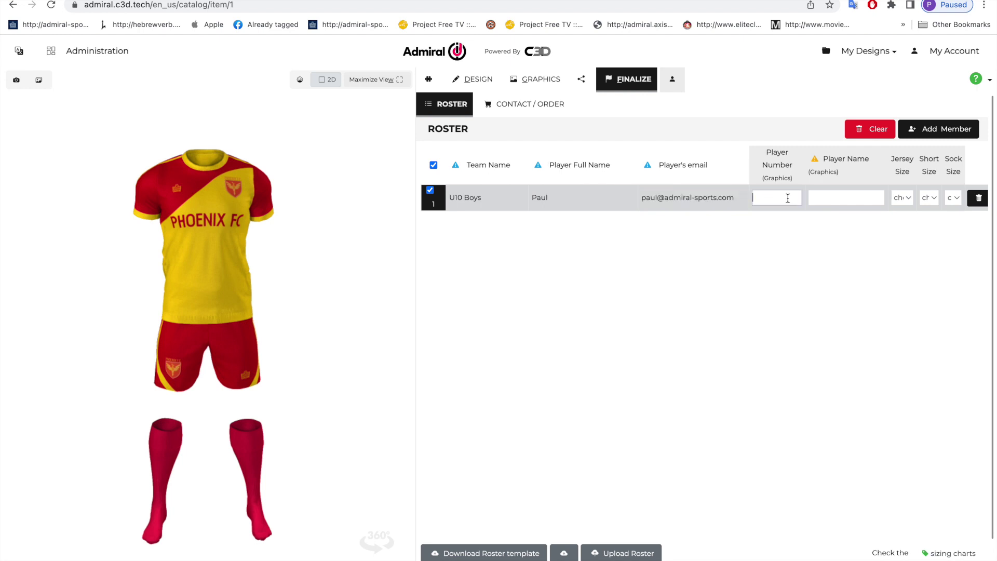
click(842, 202)
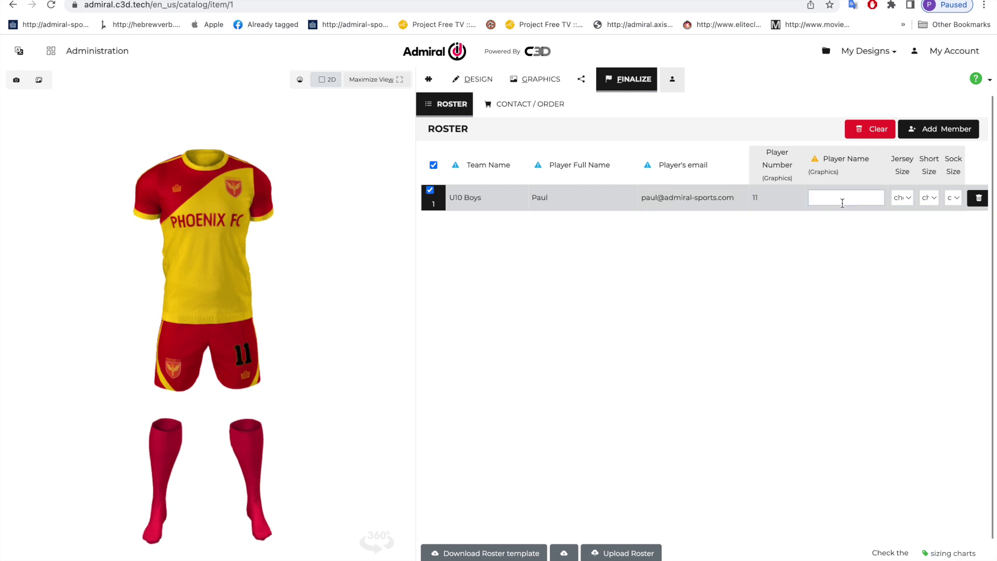
Step: Set the roster member's jersey and short sizes to AM and the sock size to Adult
click(909, 198)
click(910, 271)
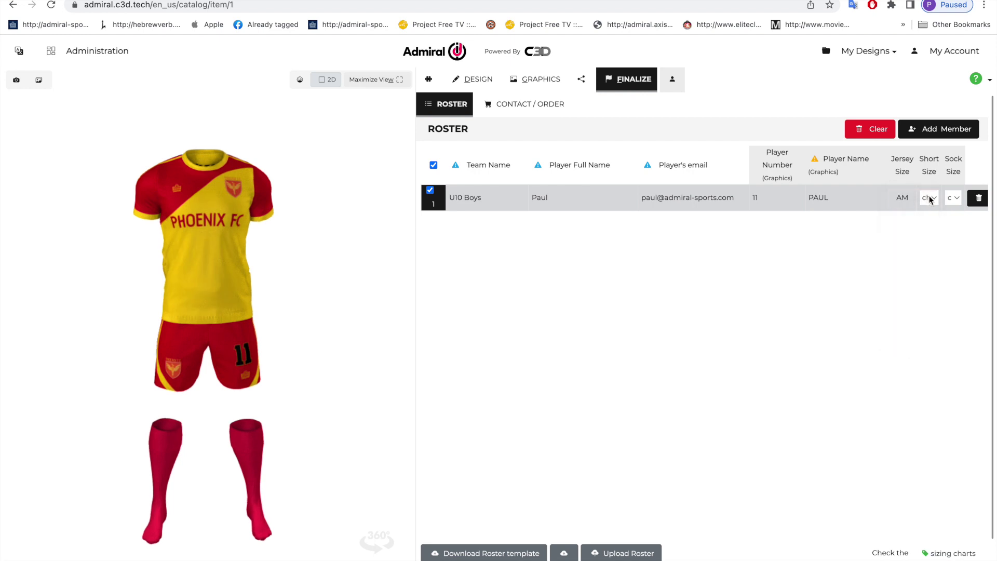
click(930, 198)
click(940, 271)
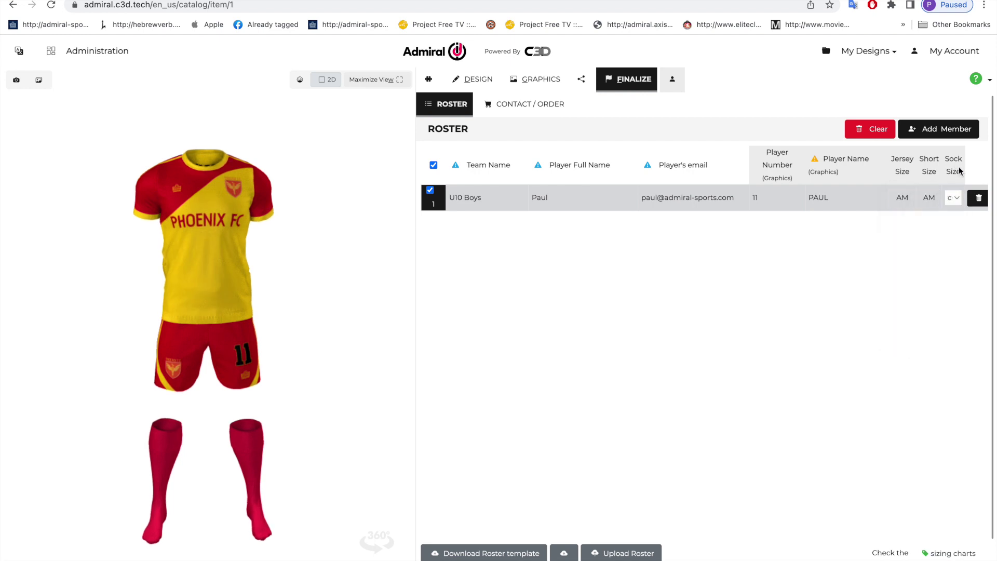
click(958, 203)
click(960, 260)
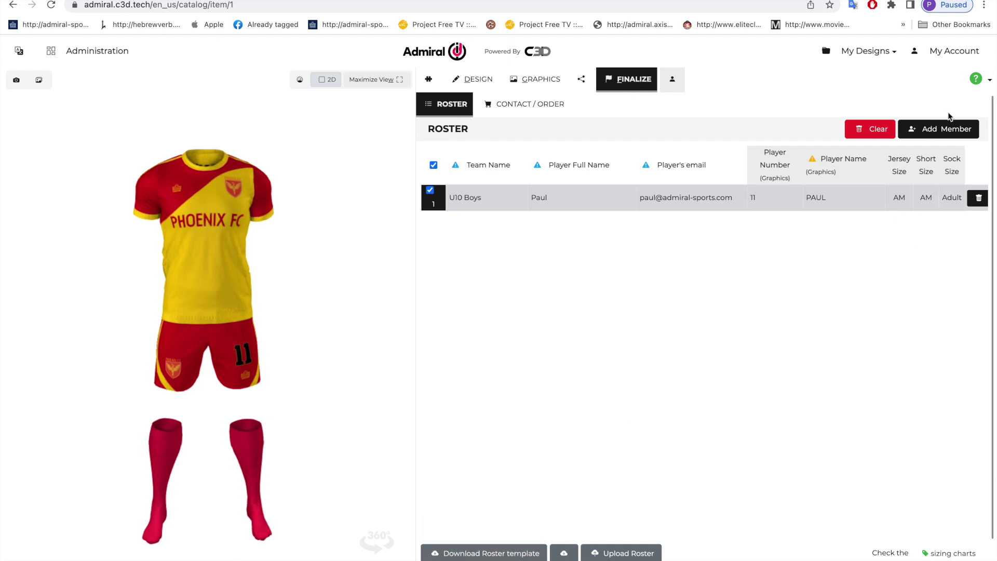
Step: Add a second member row to the roster and delete it
click(951, 129)
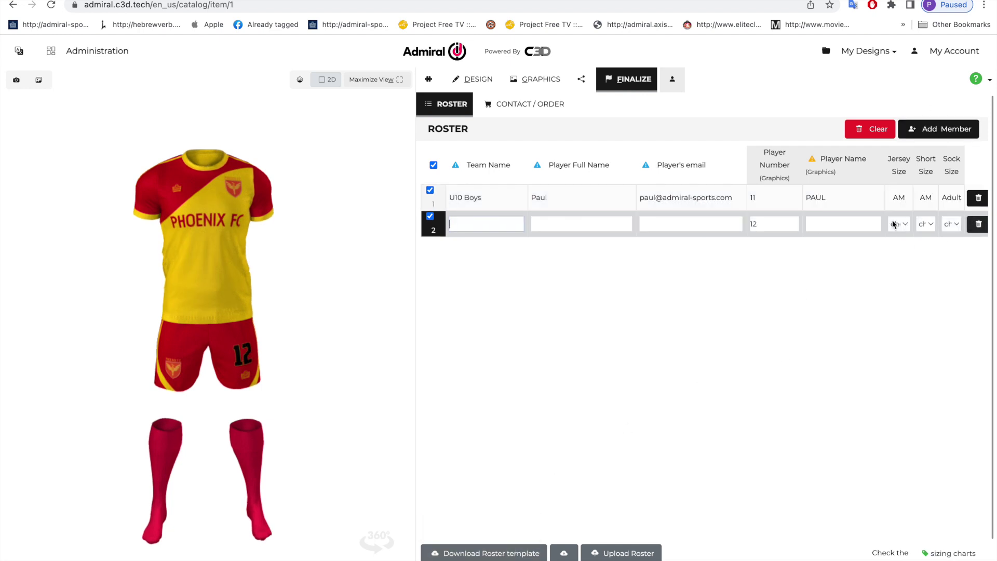
click(979, 224)
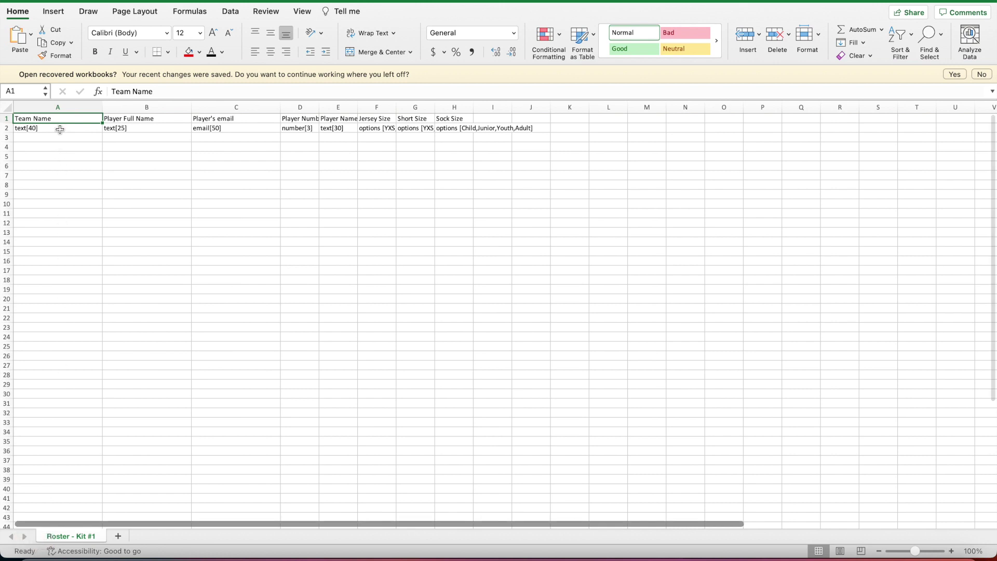
Step: Examine the roster template spreadsheet's columns from team name to sock size and return to the kit configurator in the browser
drag(60, 136, 76, 385)
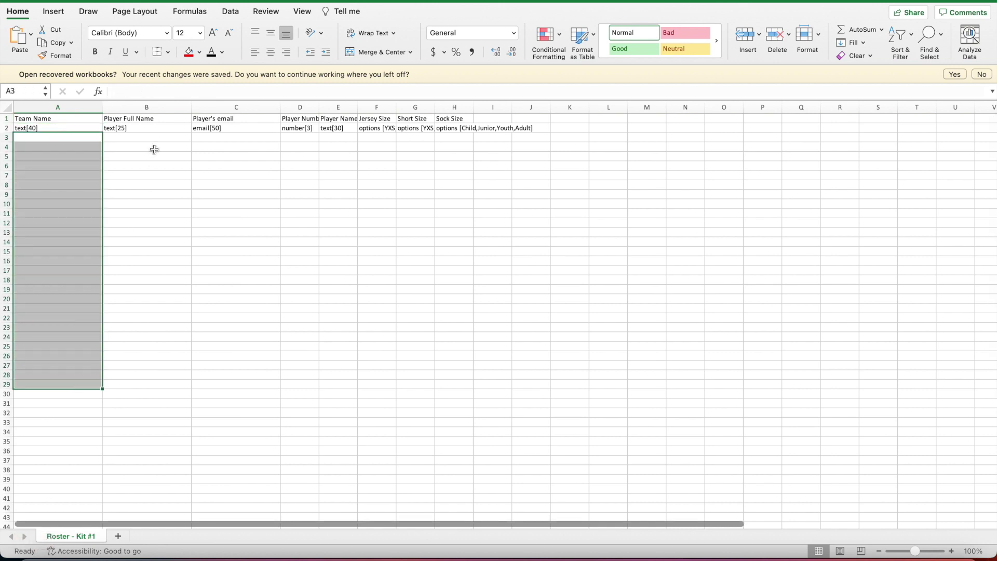
drag(154, 136, 164, 395)
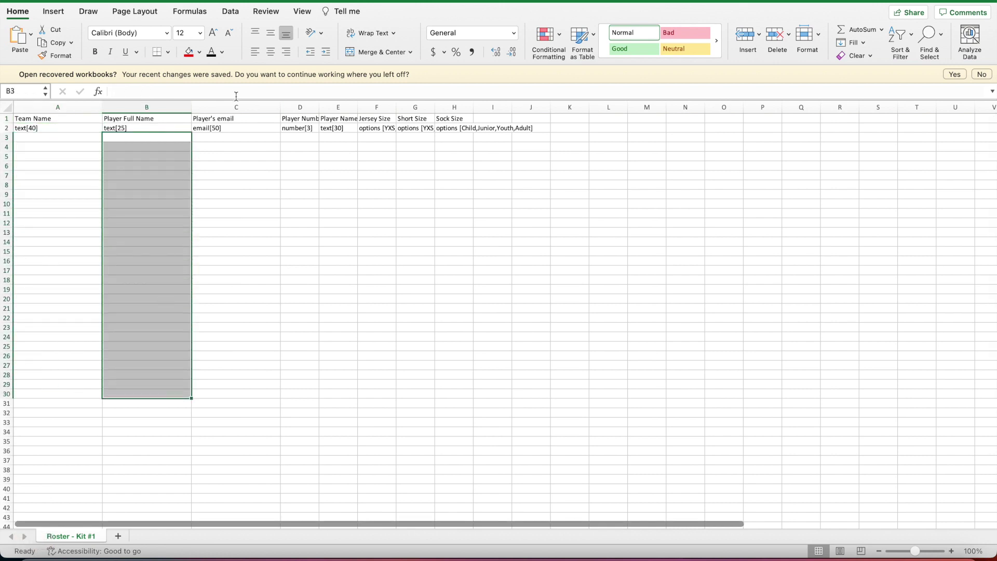
drag(240, 138, 270, 355)
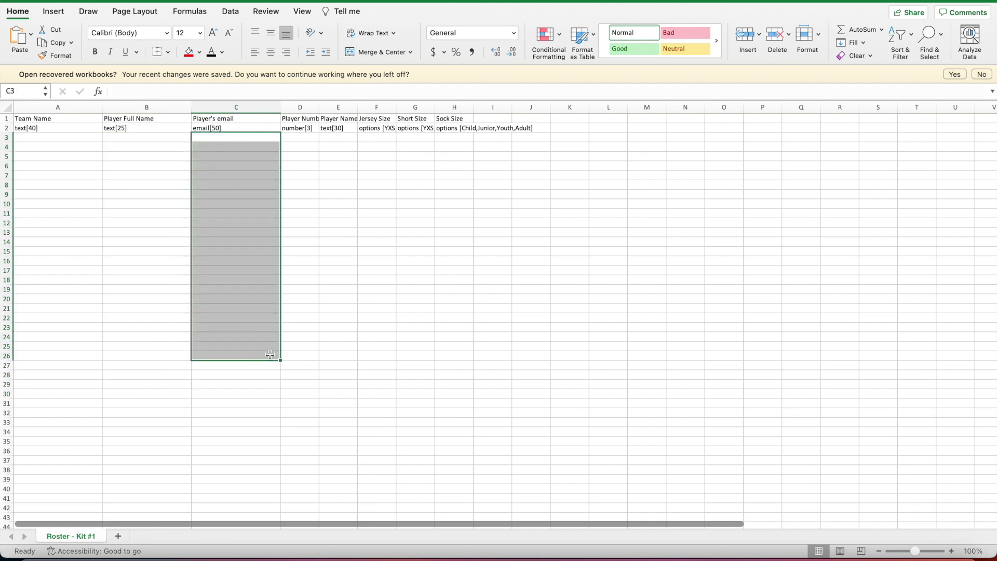
drag(305, 138, 317, 416)
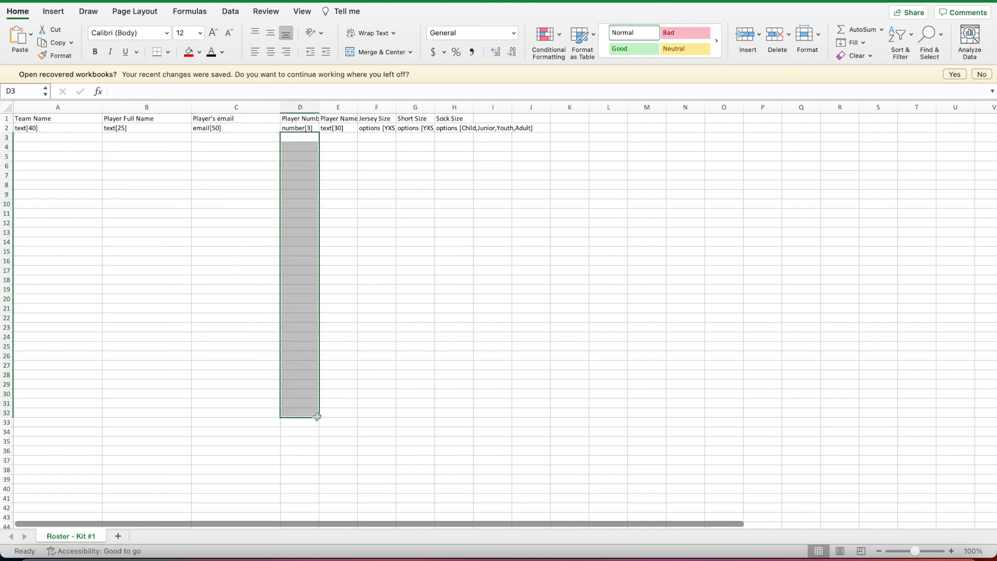
drag(345, 137, 345, 387)
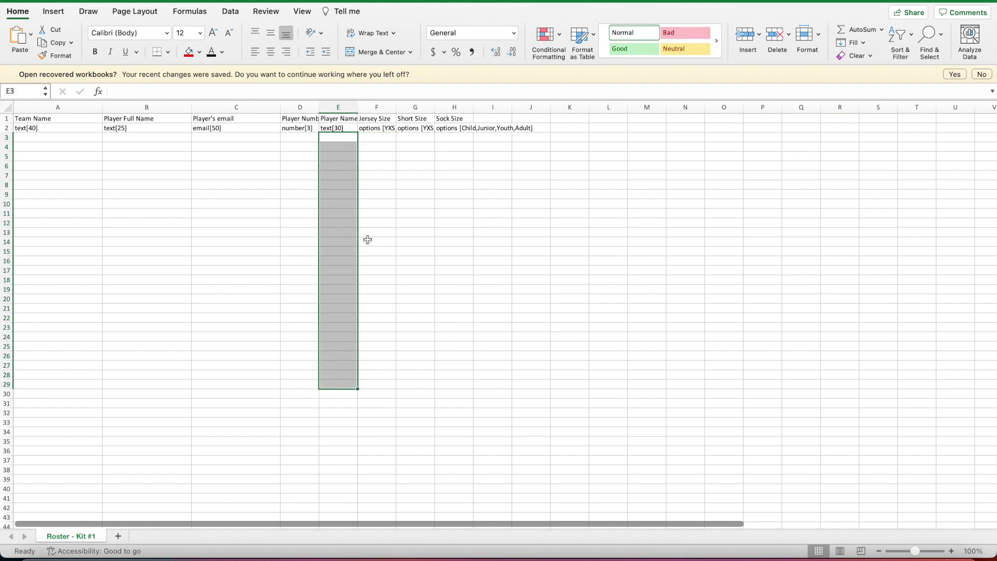
click(375, 138)
drag(377, 139, 460, 140)
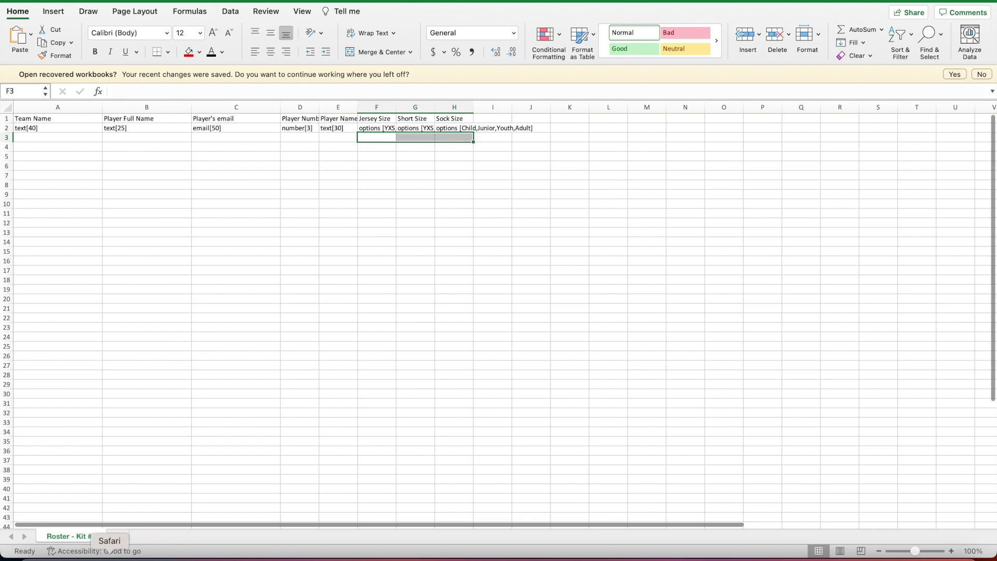
click(133, 554)
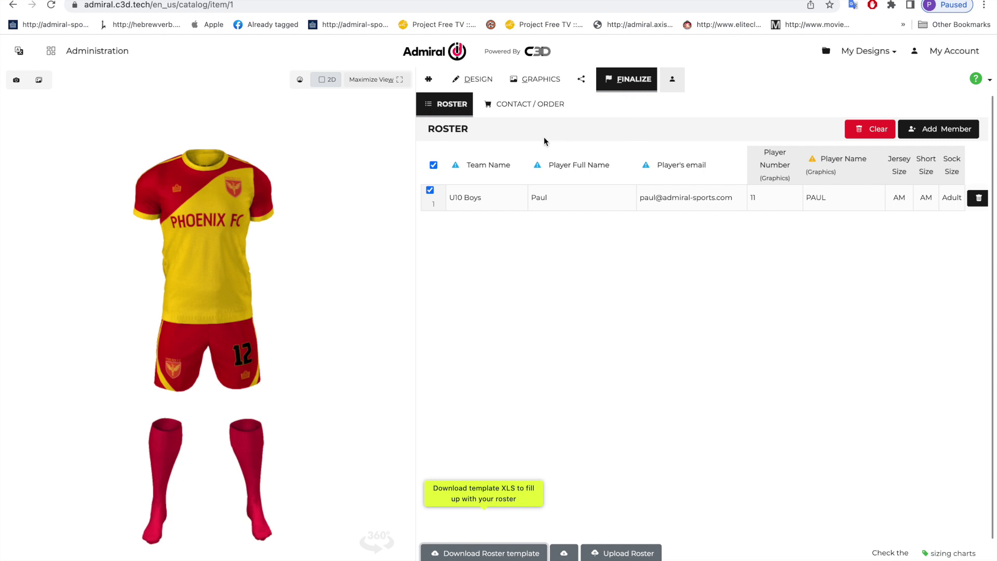
Step: Fill in the contact/order form's name, phone, e-mail and address, and enter the sales associate's name
click(511, 106)
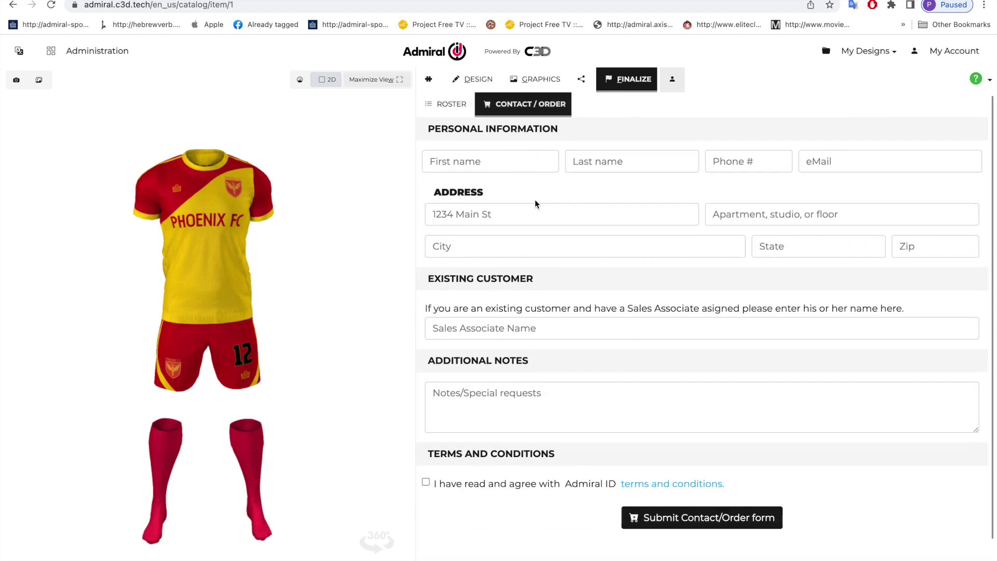
click(518, 156)
click(530, 269)
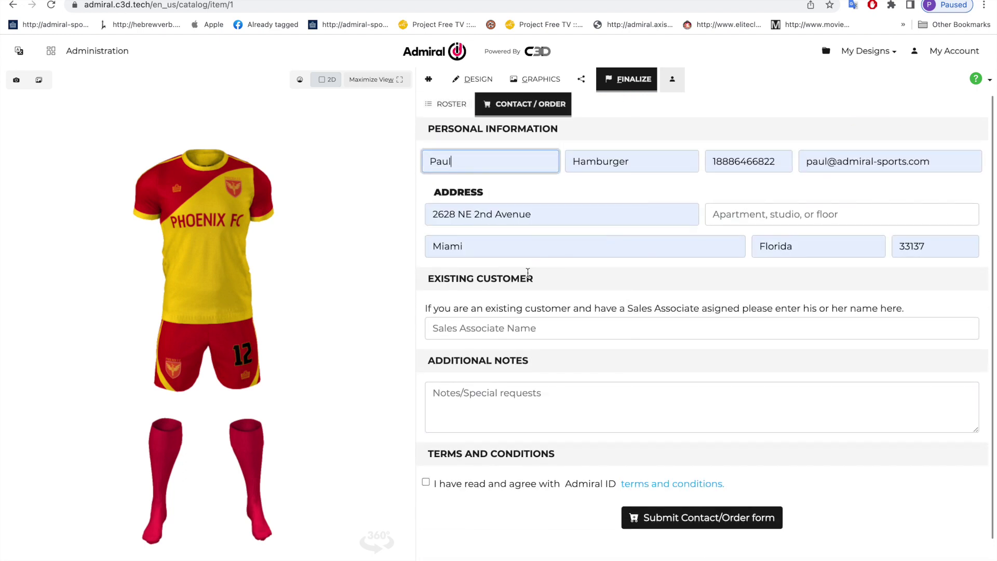
click(498, 329)
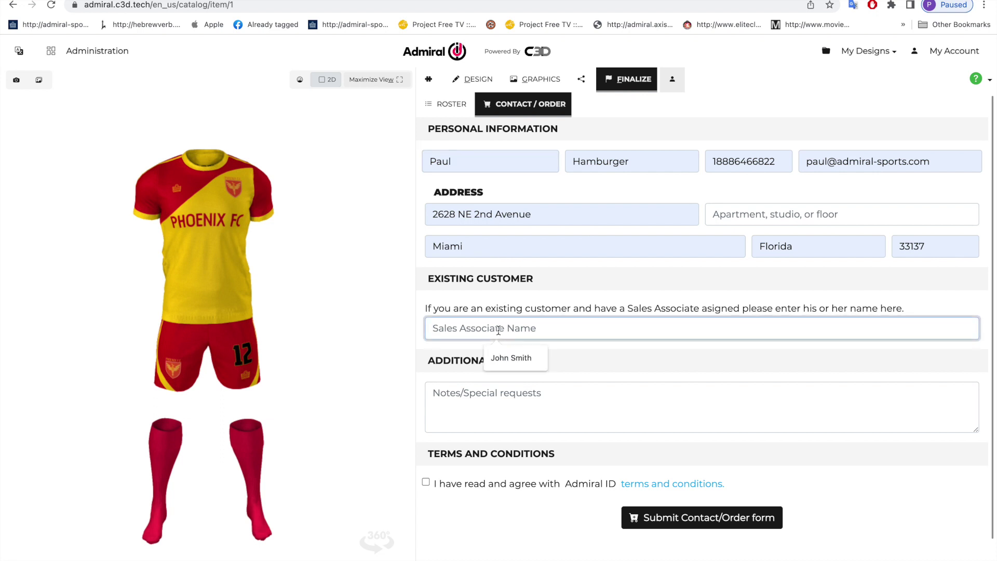
click(510, 364)
Step: Enter the additional note "First games 1st August. Deliver to office address." in the order form
click(479, 397)
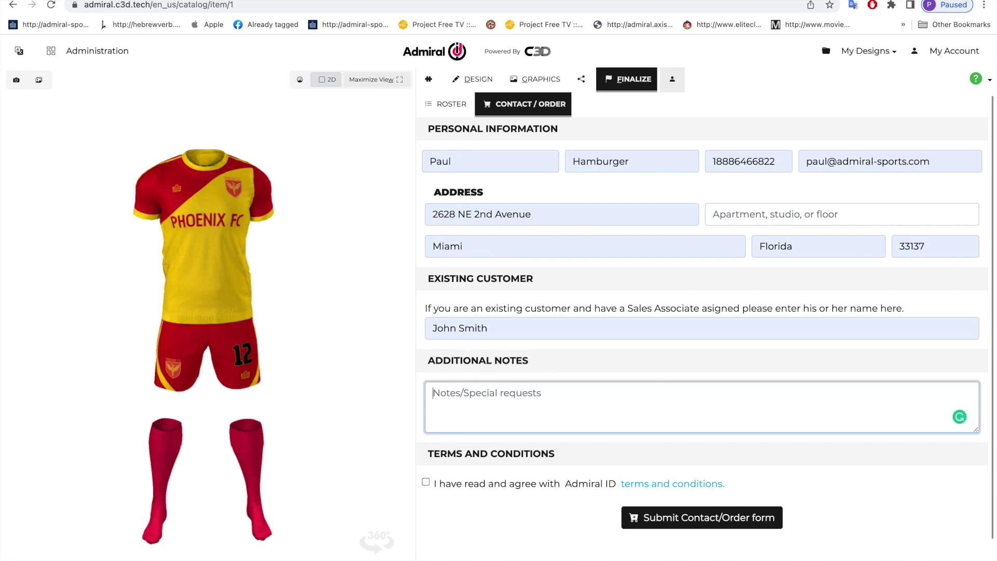
text(First game)
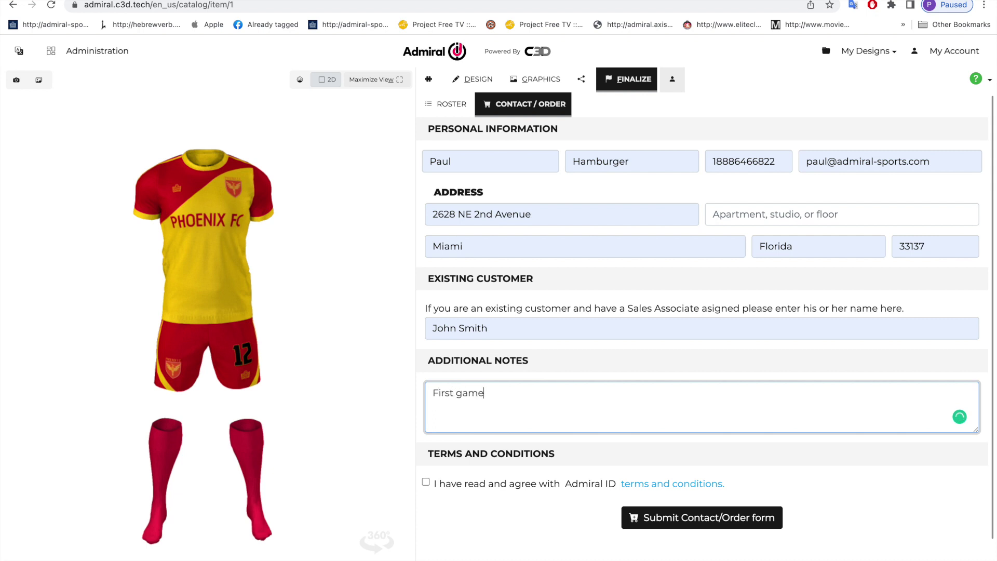
text(s 1st August.  Deliver to office address.)
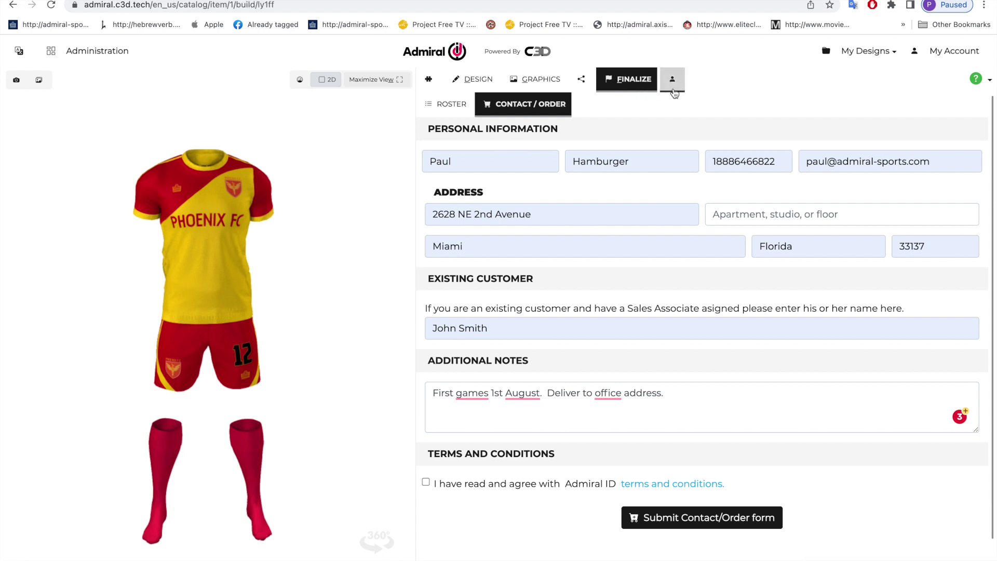
Step: Generate the production patterns for the kit's jersey, short and sock
click(673, 90)
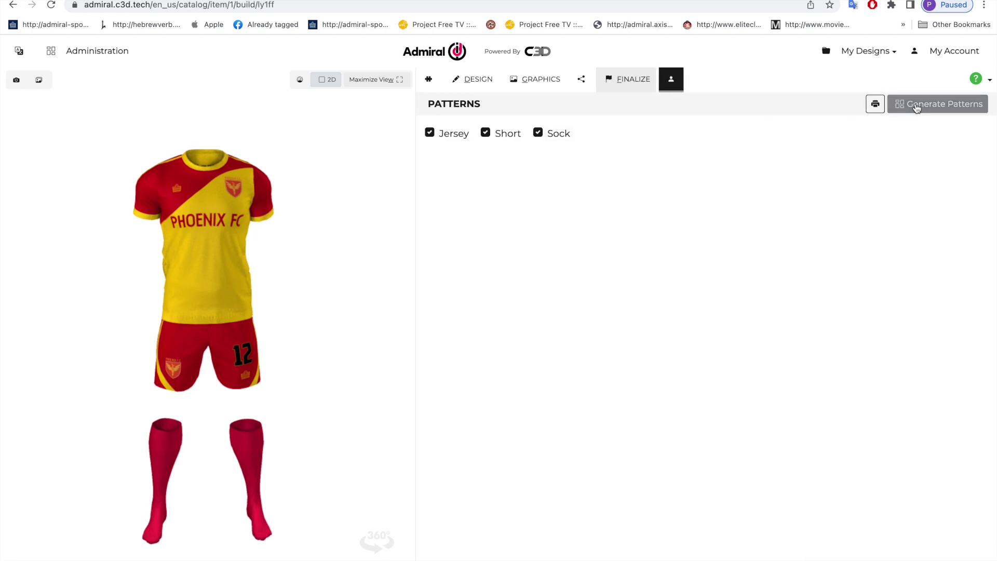
click(917, 106)
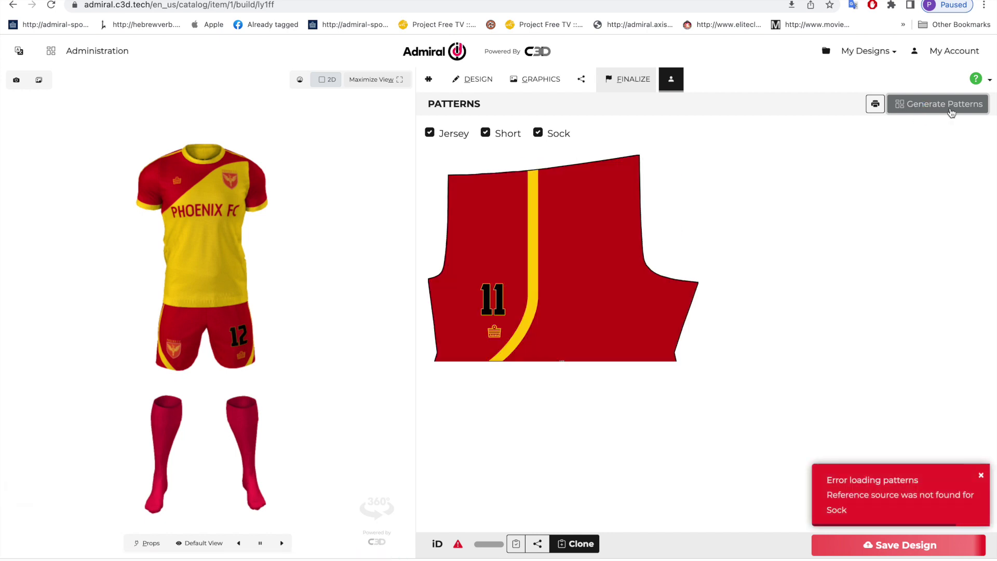
click(980, 475)
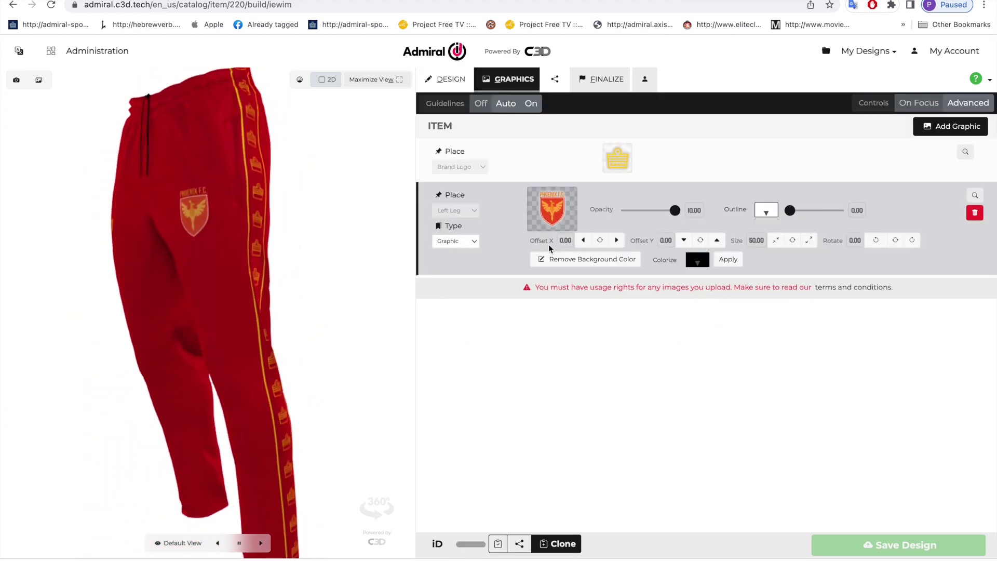
Step: Try designs 18002, 18004, 202105 and 202107 on the training pants, ending with design 18003
click(445, 79)
click(564, 192)
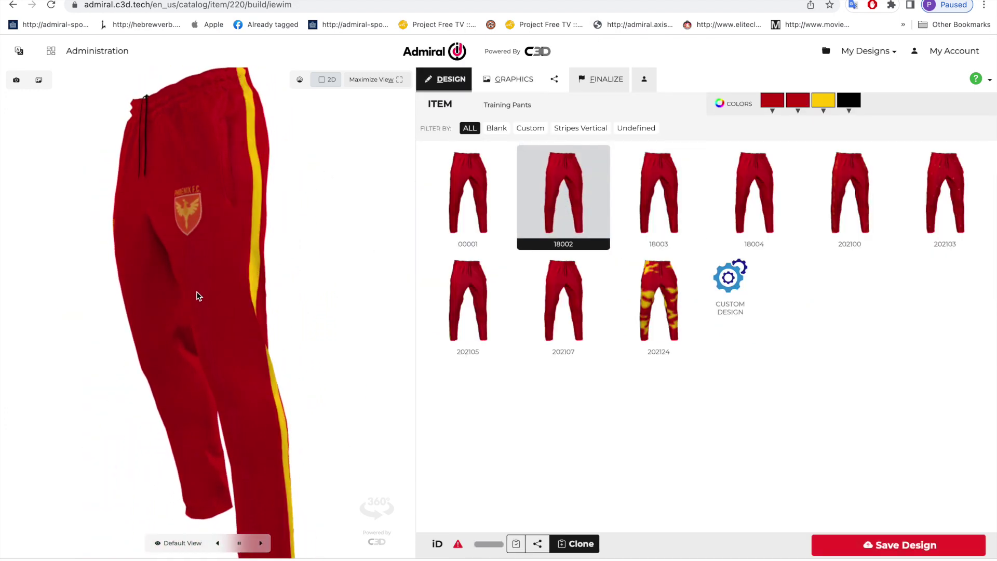
click(755, 187)
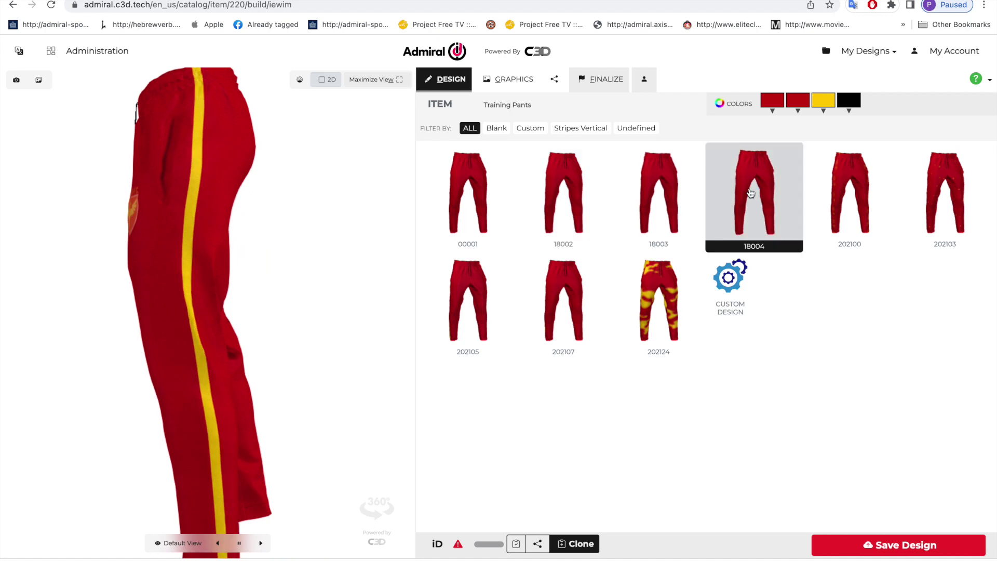
click(477, 330)
click(562, 317)
click(658, 192)
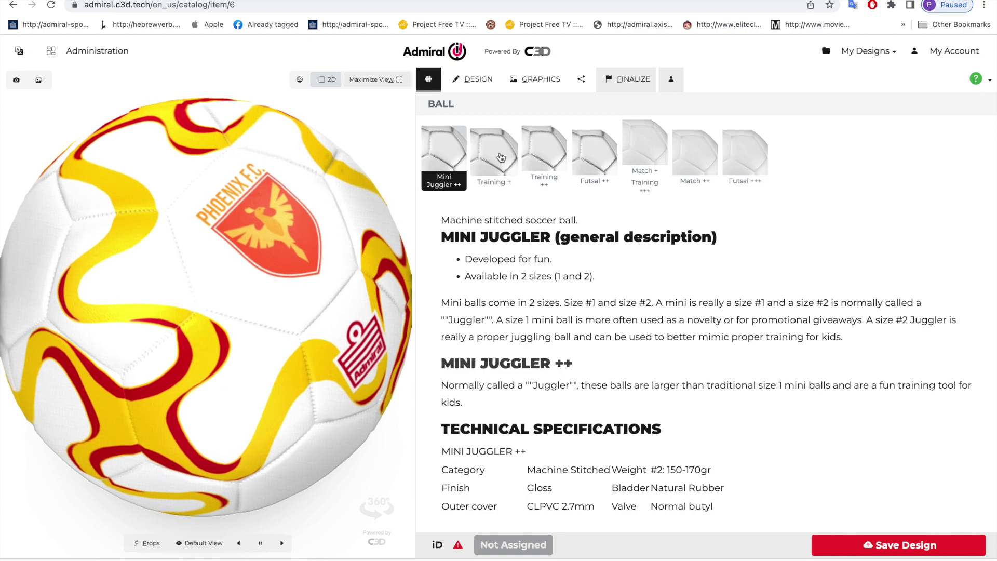
Step: Review the Training + soccer ball's description, and select the Match ++ ball and review its specifications
click(516, 166)
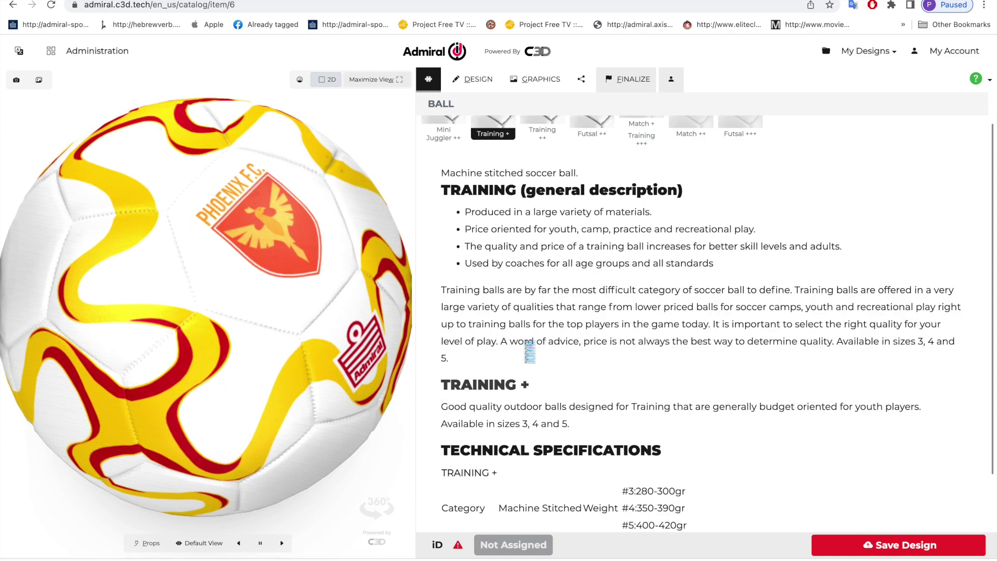
scroll(528, 359, down, 2)
scroll(566, 224, up, 2)
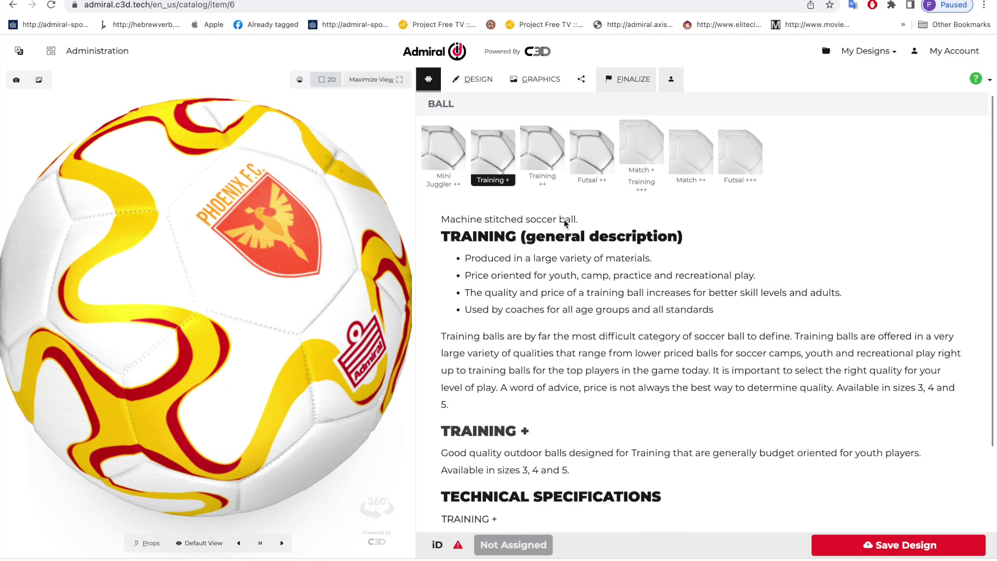
click(697, 159)
scroll(660, 340, down, 1)
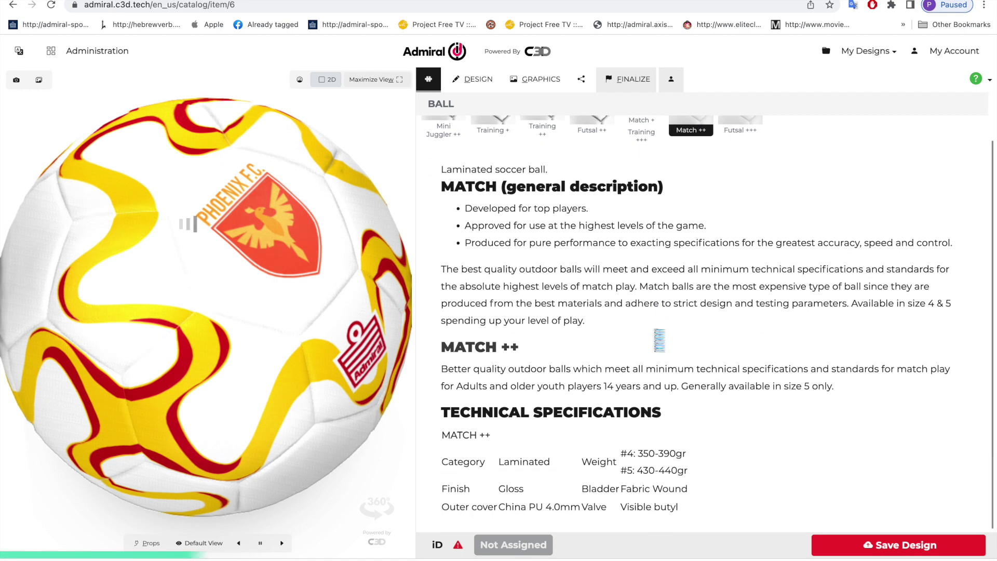
scroll(655, 334, up, 1)
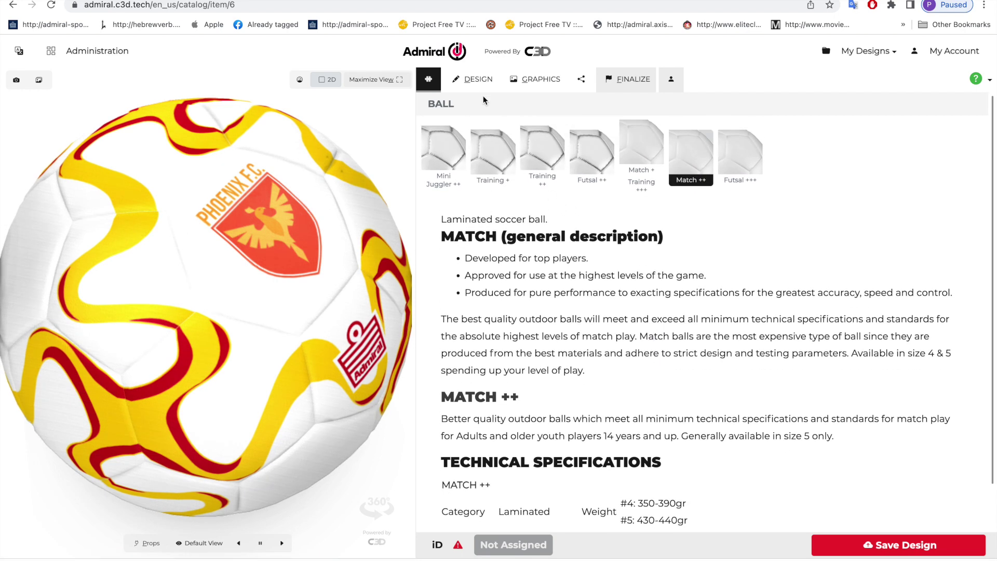
Step: Try the Champion design on the Match ++ ball and apply the Copa design
click(474, 79)
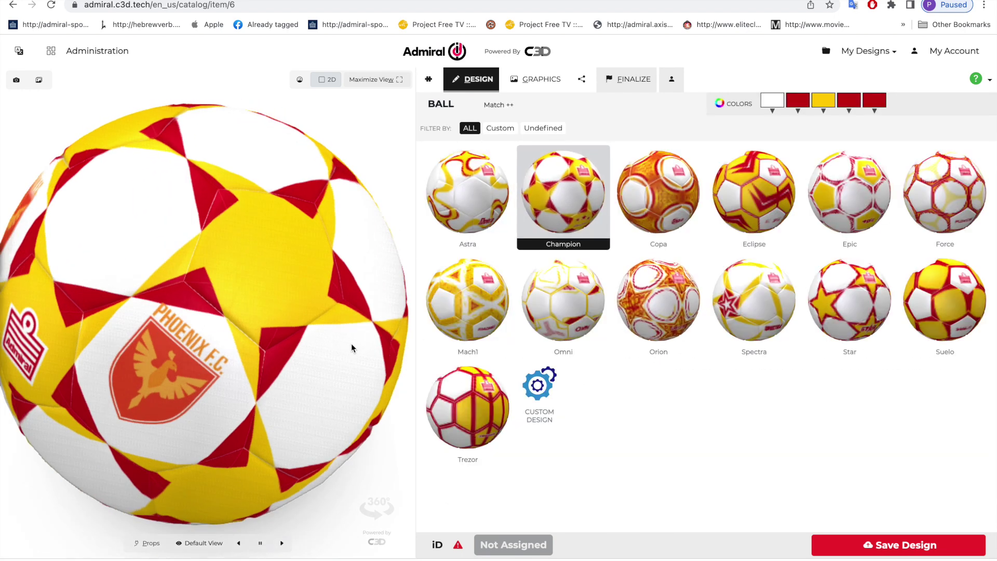
click(659, 192)
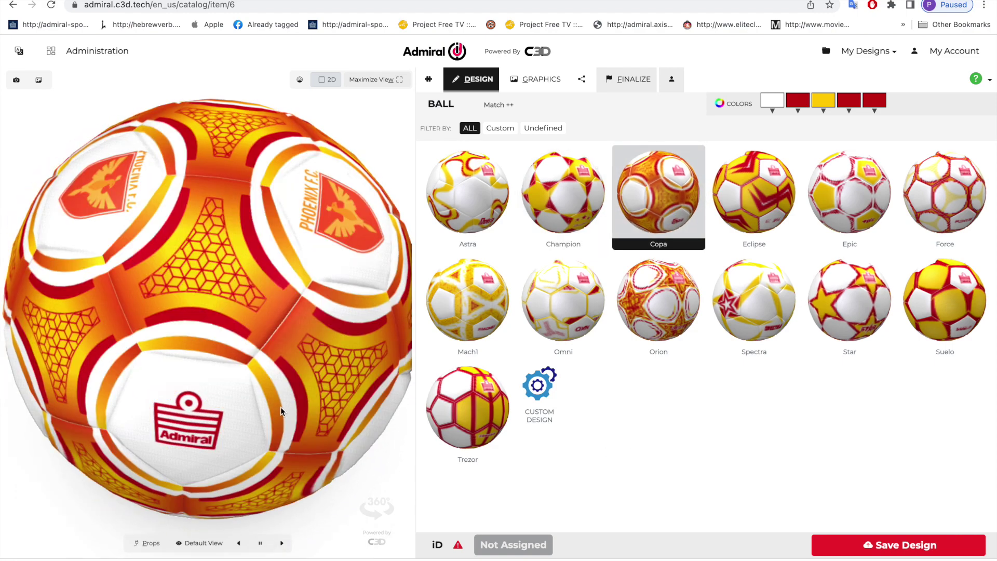